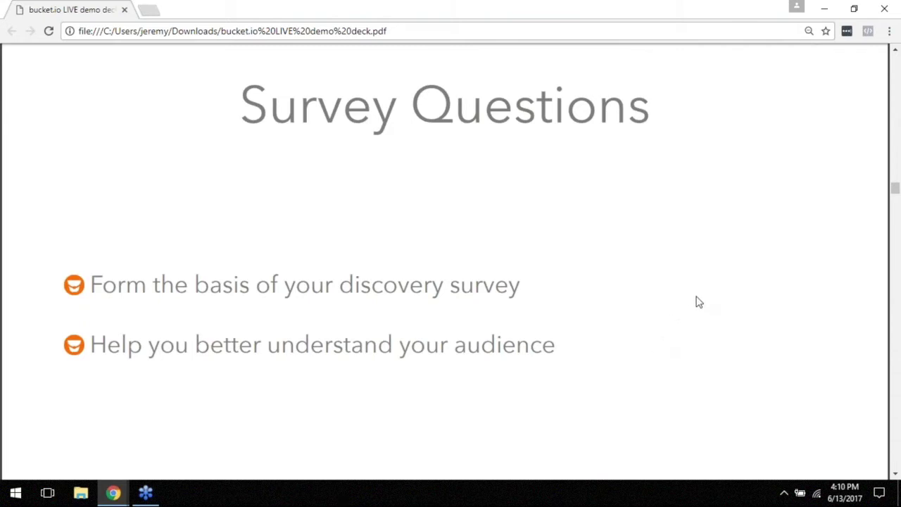
Read through the deck's survey question slides, from the question elements and examples to the Survey Question Demo slide
{"action": "scroll", "coordinate": [699, 302], "scroll_direction": "down", "scroll_amount": 3}
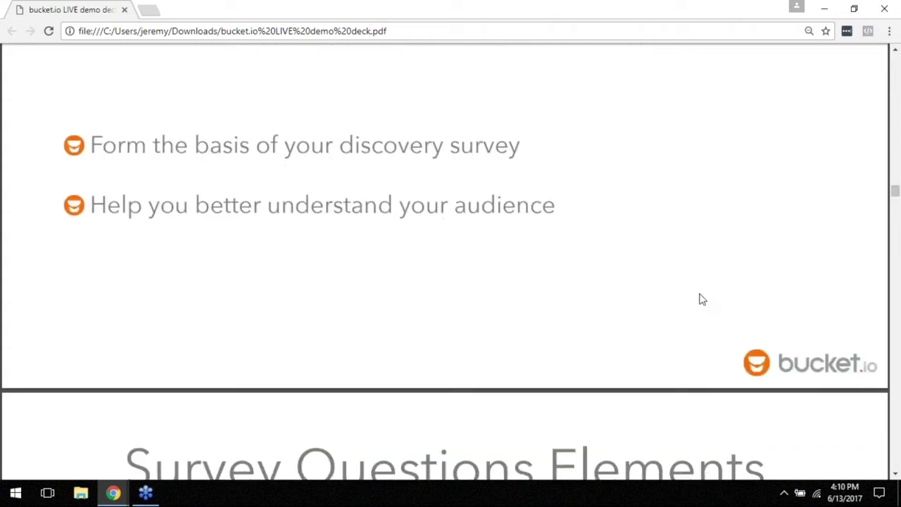
{"action": "scroll", "coordinate": [701, 299], "scroll_direction": "down", "scroll_amount": 5}
{"action": "scroll", "coordinate": [701, 299], "scroll_direction": "down", "scroll_amount": 3}
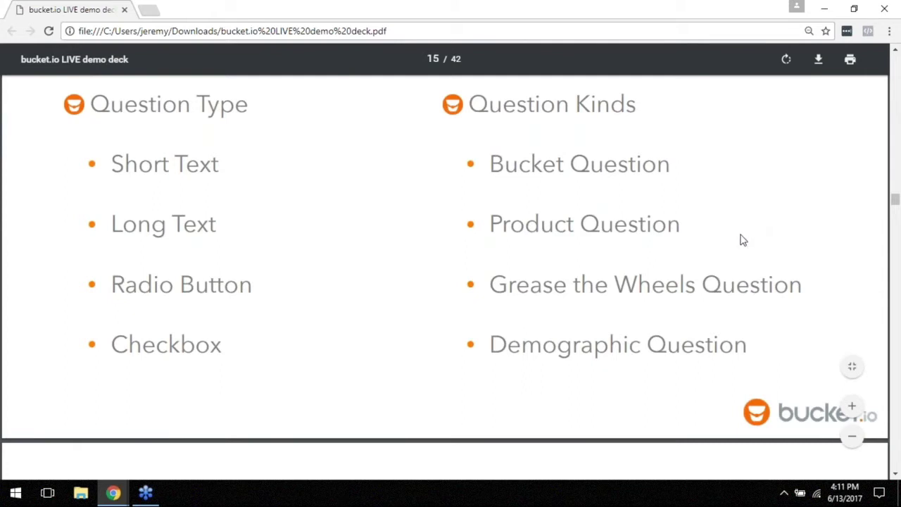
{"action": "scroll", "coordinate": [736, 250], "scroll_direction": "down", "scroll_amount": 4}
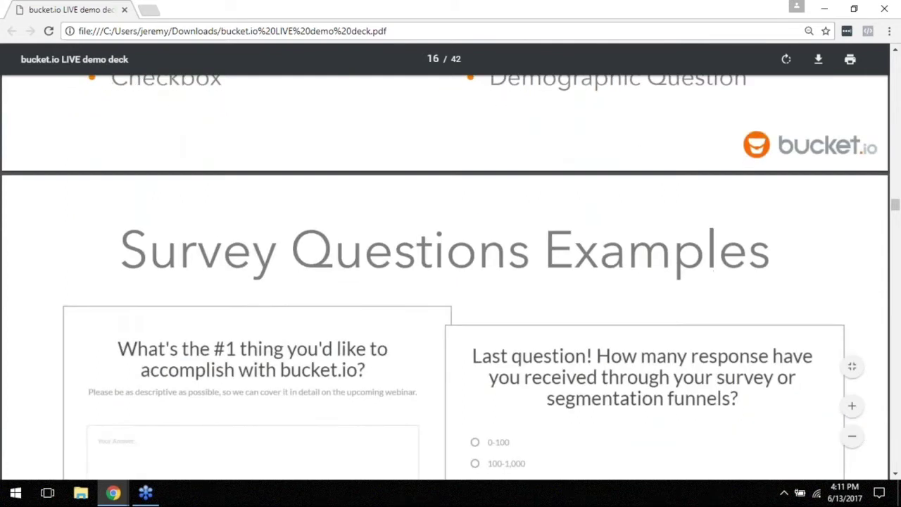
{"action": "scroll", "coordinate": [732, 247], "scroll_direction": "down", "scroll_amount": 2}
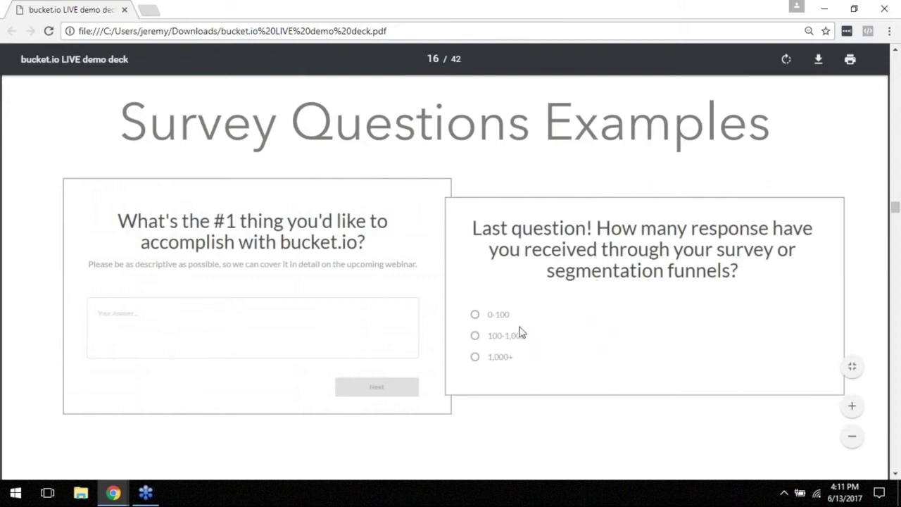
{"action": "scroll", "coordinate": [671, 285], "scroll_direction": "down", "scroll_amount": 1}
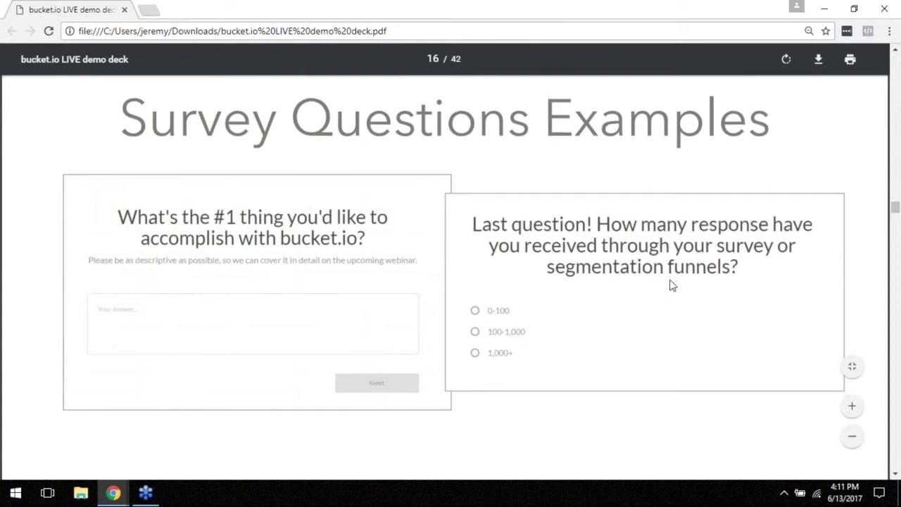
{"action": "scroll", "coordinate": [668, 289], "scroll_direction": "down", "scroll_amount": 7}
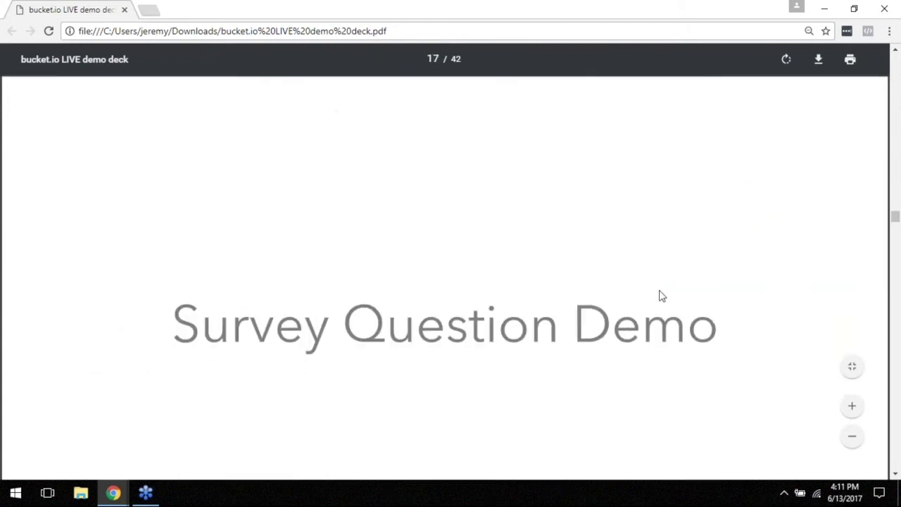
{"action": "scroll", "coordinate": [661, 296], "scroll_direction": "down", "scroll_amount": 1}
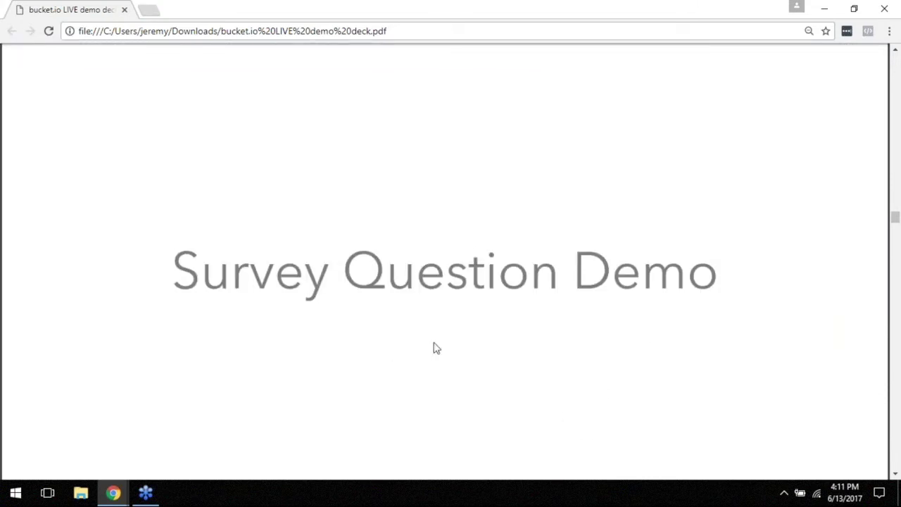
{"action": "scroll", "coordinate": [498, 233], "scroll_direction": "down", "scroll_amount": 3}
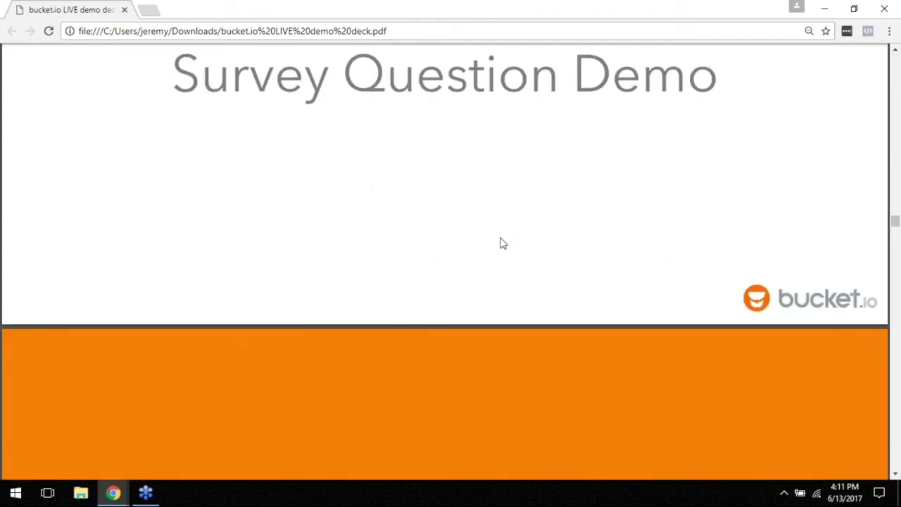
{"action": "scroll", "coordinate": [503, 243], "scroll_direction": "up", "scroll_amount": 2}
Switch to the AST Demo Build sheet in Google Sheets and copy the Question 1 text
{"action": "key", "text": "alt+Tab"}
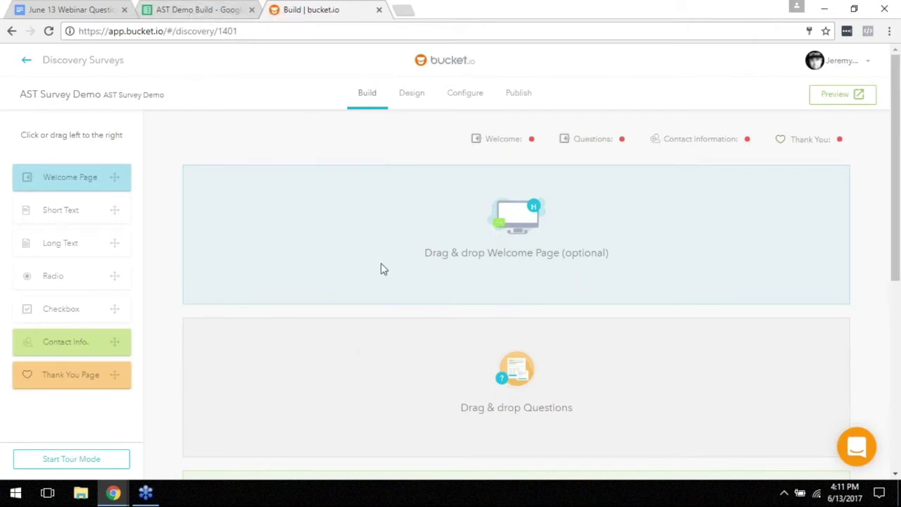
{"action": "scroll", "coordinate": [384, 296], "scroll_direction": "down", "scroll_amount": 1}
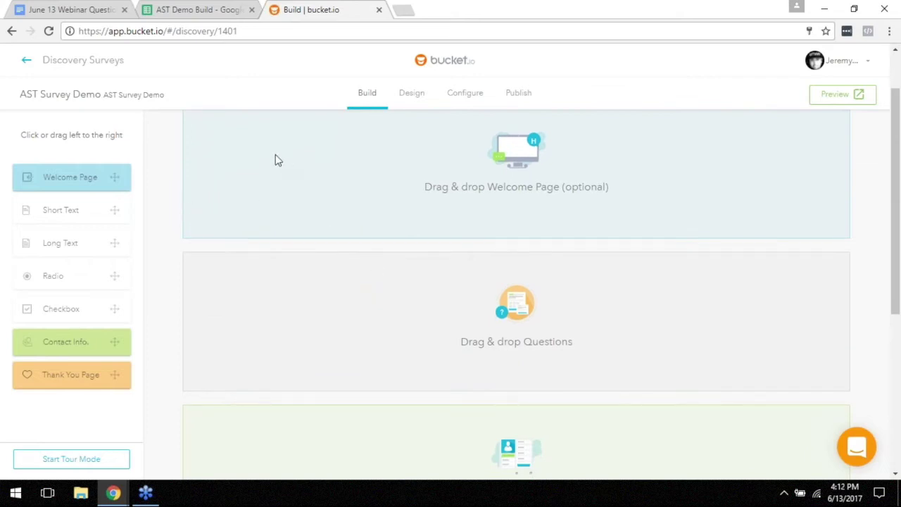
{"action": "left_click", "coordinate": [196, 9]}
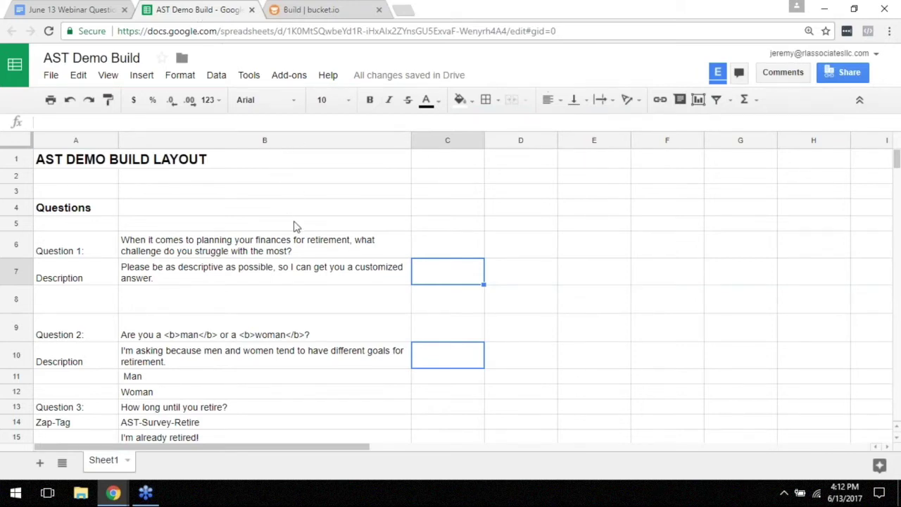
{"action": "left_click", "coordinate": [286, 250]}
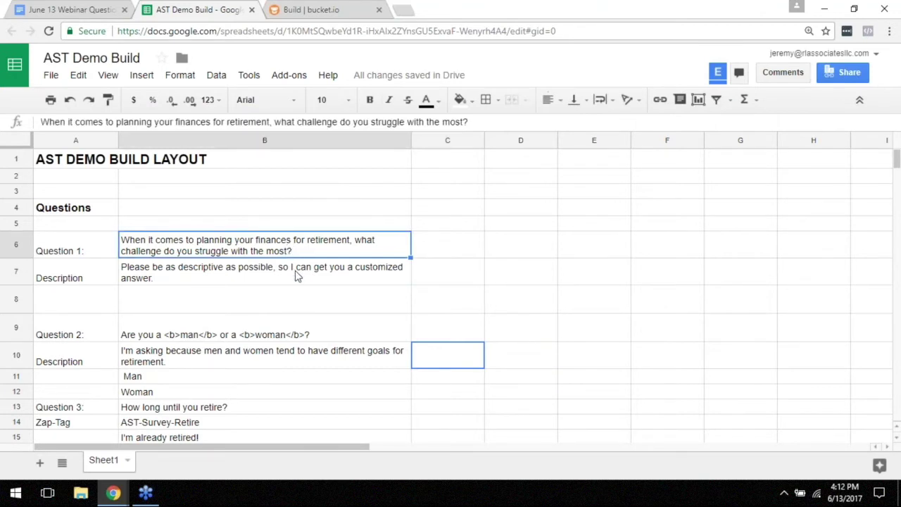
{"action": "key", "text": "ctrl+c"}
{"action": "key", "text": "alt+Tab"}
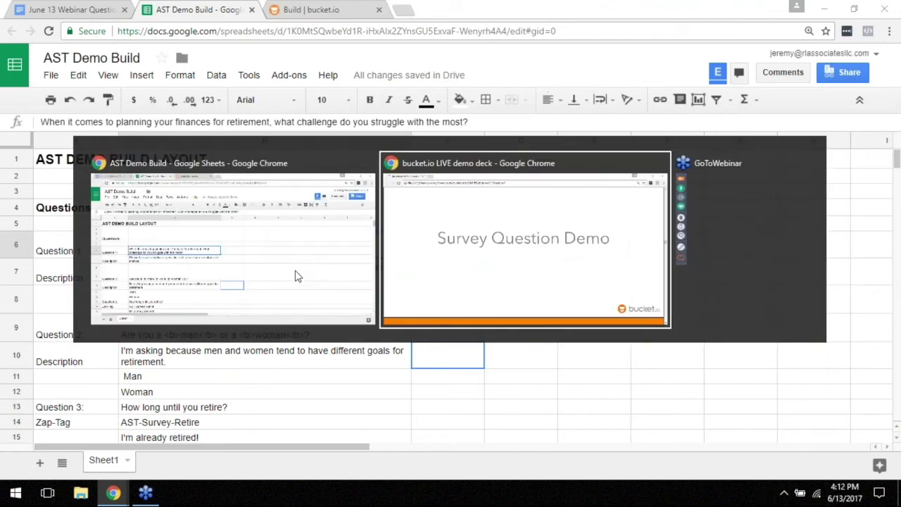
{"action": "key", "text": "alt+Tab"}
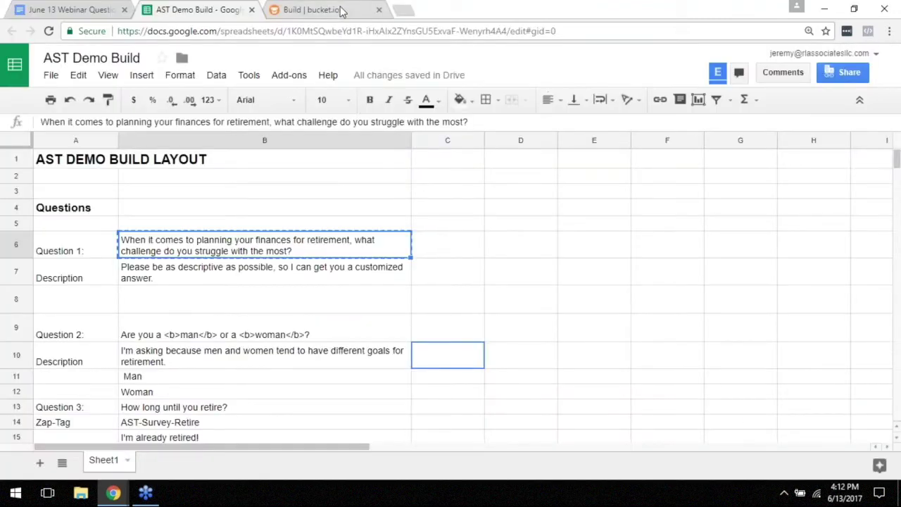
In the bucket.io survey builder, add a Long Text question named "When it comes to planning your finances for retirement, what challenge do you struggle with the most?"
{"action": "left_click", "coordinate": [343, 11]}
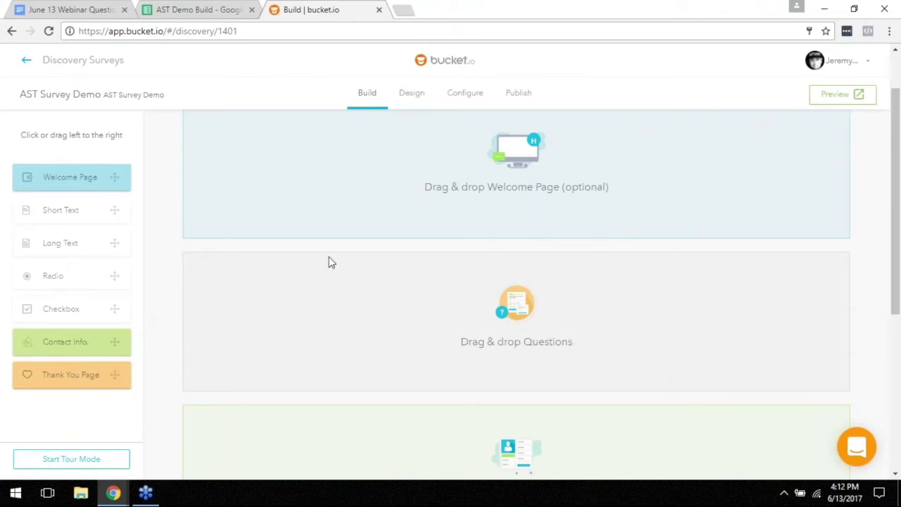
{"action": "left_click_drag", "start_coordinate": [61, 247], "coordinate": [398, 297]}
{"action": "left_click", "coordinate": [426, 315]}
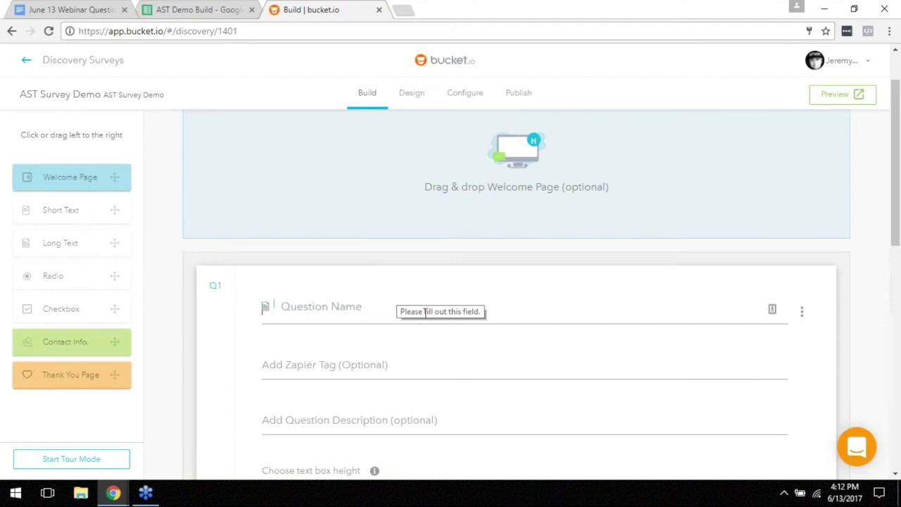
{"action": "key", "text": "ctrl+v"}
Copy the Question 1 description from the AST Demo Build sheet into Q1's description: "Please be as descriptive as possible, so I can get you a customized answer."
{"action": "scroll", "coordinate": [429, 309], "scroll_direction": "down", "scroll_amount": 3}
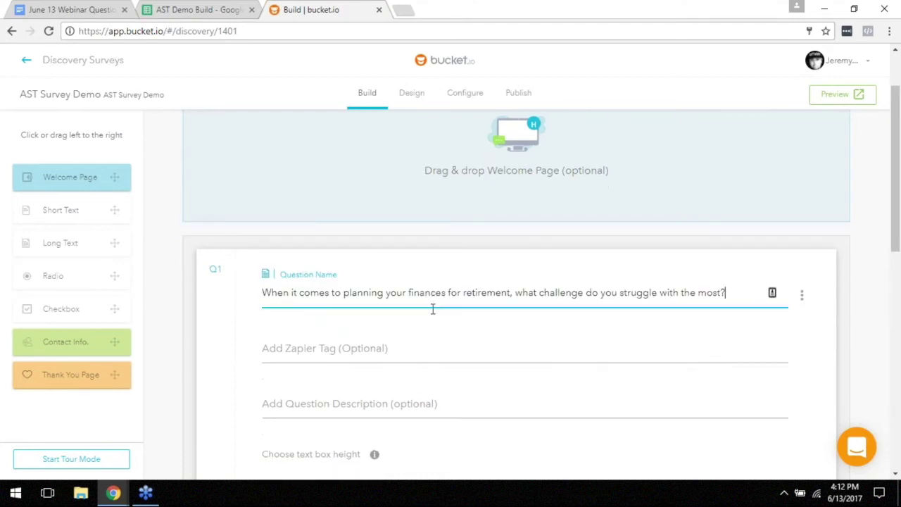
{"action": "left_click", "coordinate": [379, 216]}
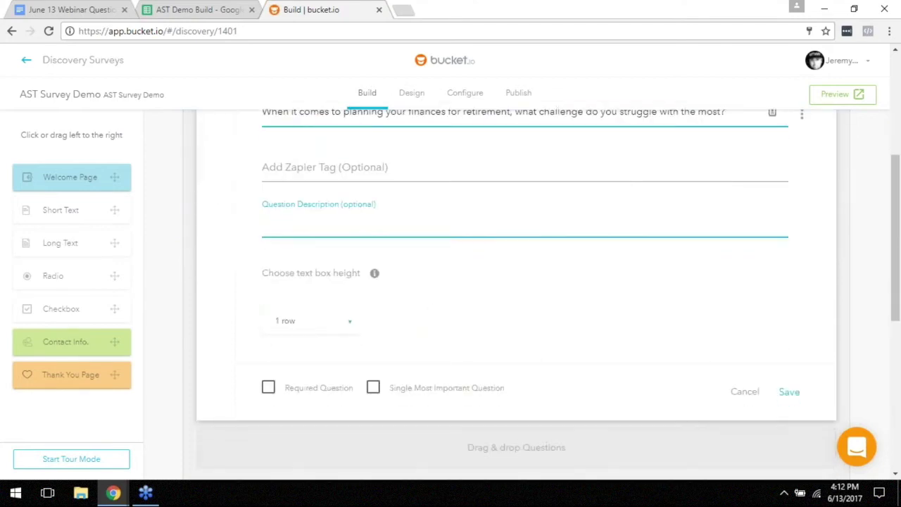
{"action": "left_click", "coordinate": [201, 10]}
{"action": "left_click", "coordinate": [218, 275]}
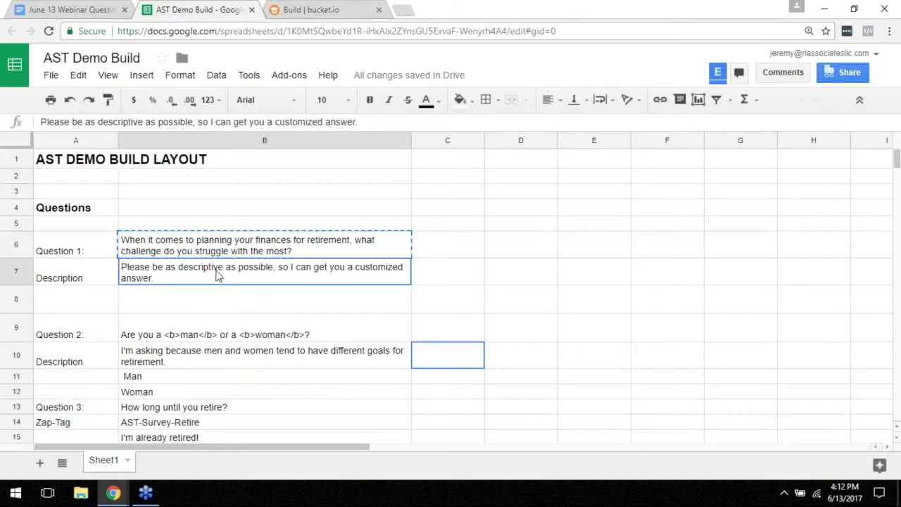
{"action": "key", "text": "ctrl+c"}
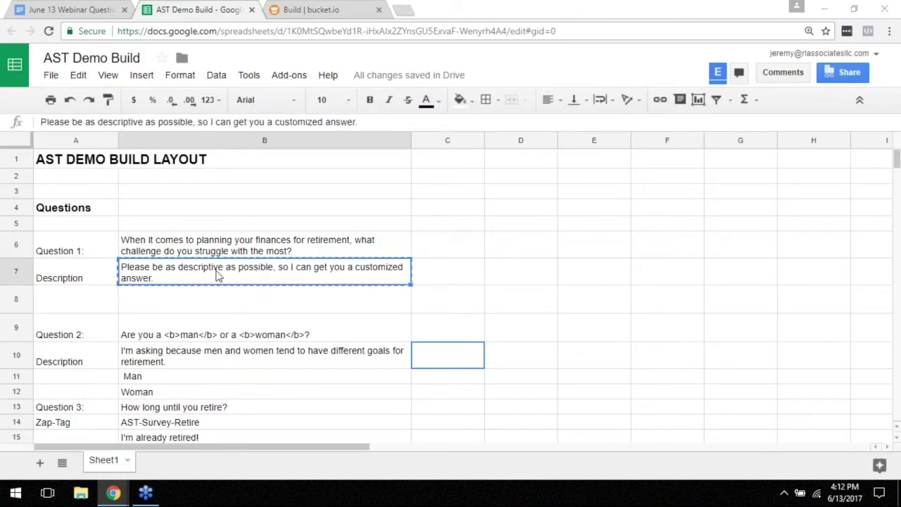
{"action": "key", "text": "alt+Tab"}
{"action": "key", "text": "alt+Tab"}
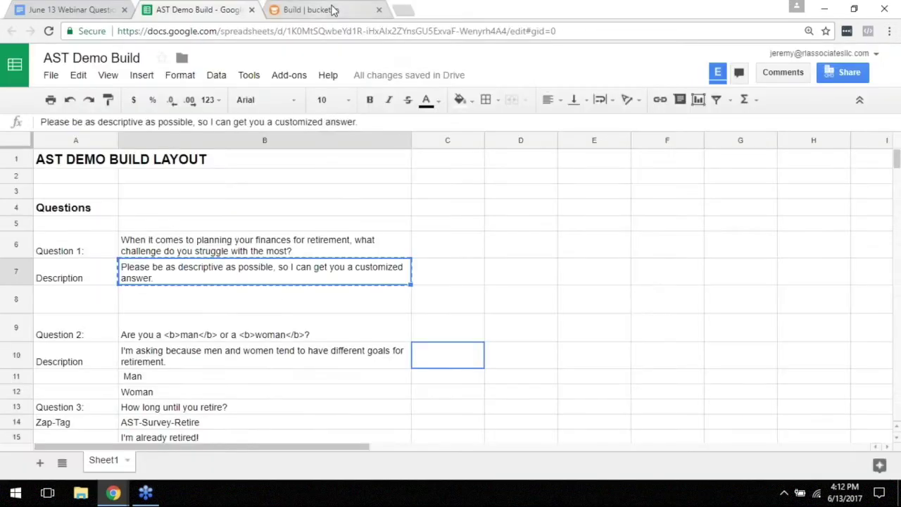
{"action": "left_click", "coordinate": [333, 10]}
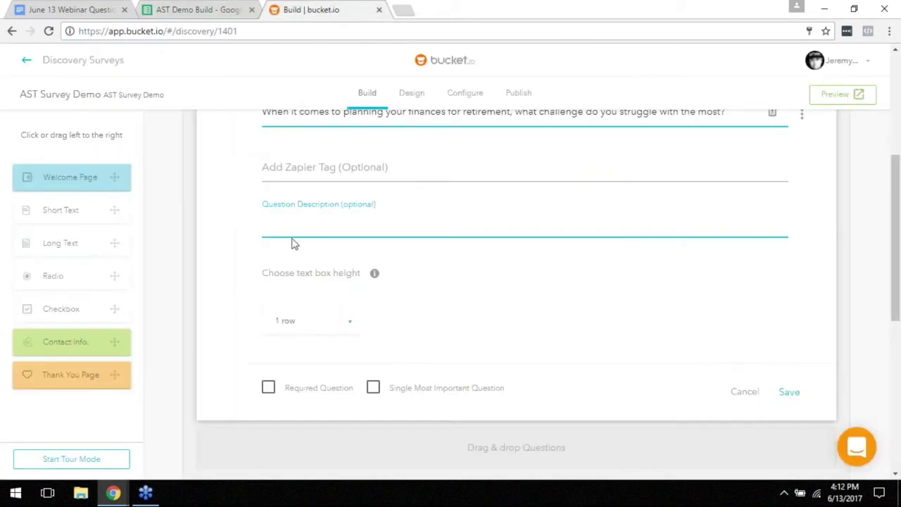
{"action": "key", "text": "ctrl+v"}
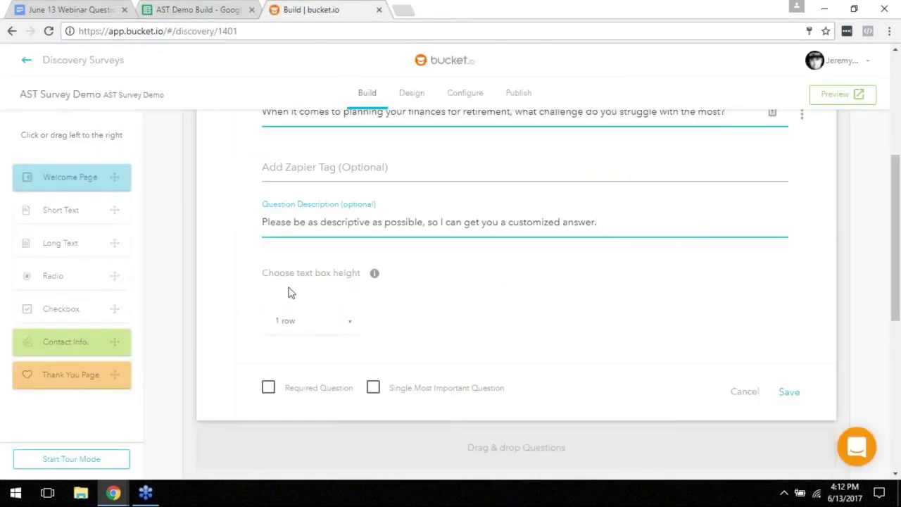
Set Q1's text box height to 4 rows and save it as the Single Most Important Question
{"action": "left_click", "coordinate": [315, 325]}
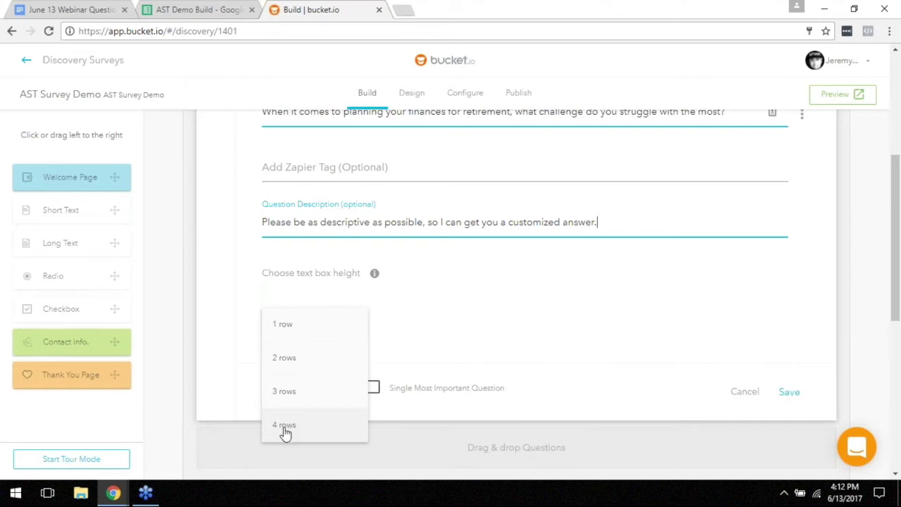
{"action": "left_click", "coordinate": [284, 426]}
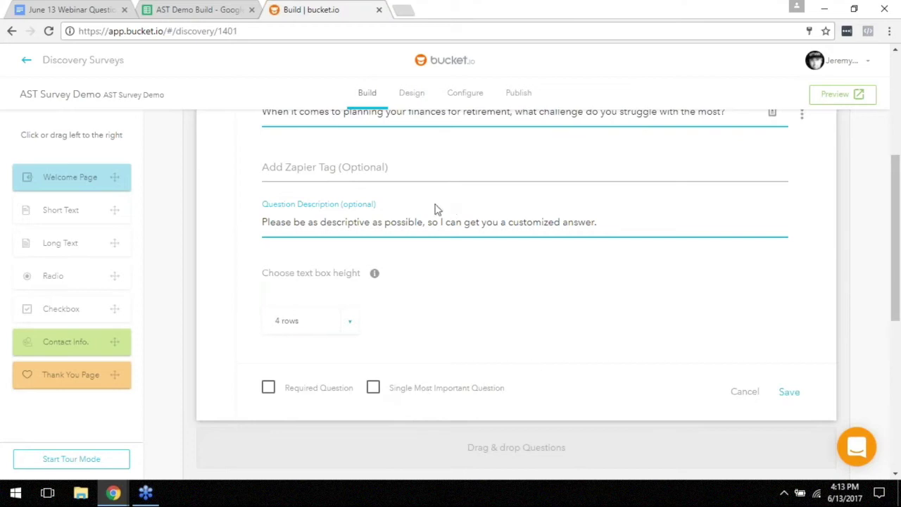
{"action": "left_click", "coordinate": [374, 388]}
{"action": "left_click", "coordinate": [789, 392]}
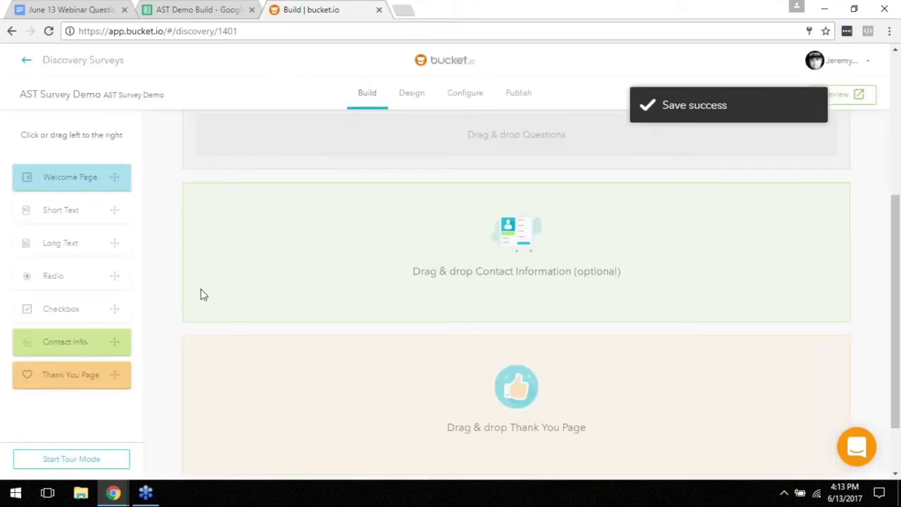
Switch to the AST Demo Build sheet in Google Sheets and copy the Question 2 text
{"action": "left_click", "coordinate": [176, 9]}
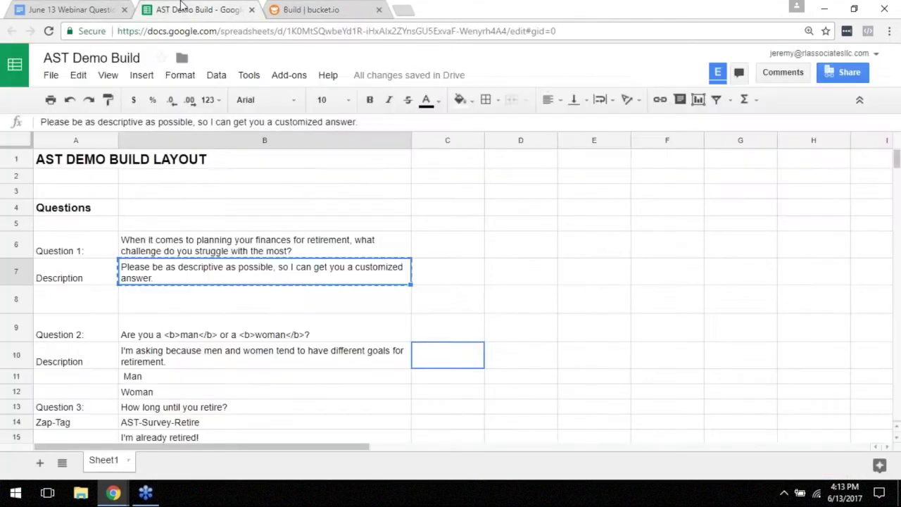
{"action": "scroll", "coordinate": [197, 299], "scroll_direction": "down", "scroll_amount": 1}
{"action": "left_click", "coordinate": [197, 299]}
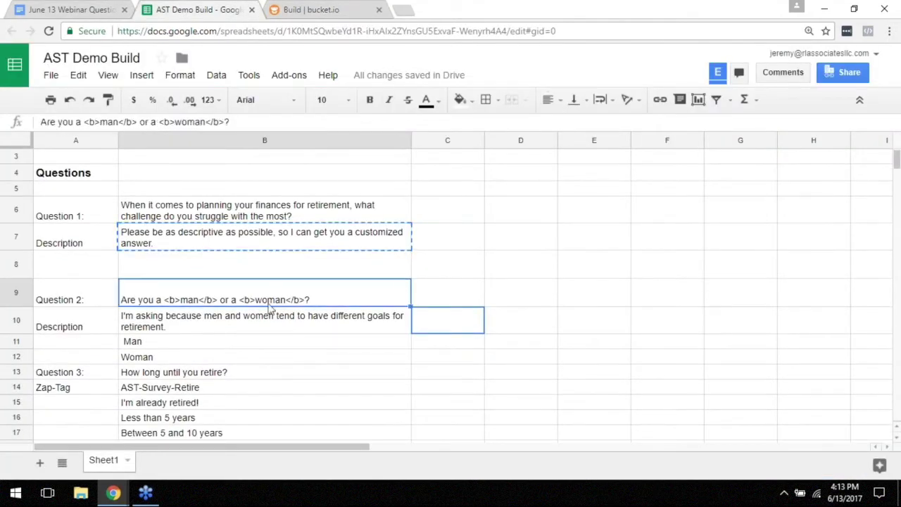
{"action": "key", "text": "ctrl+c"}
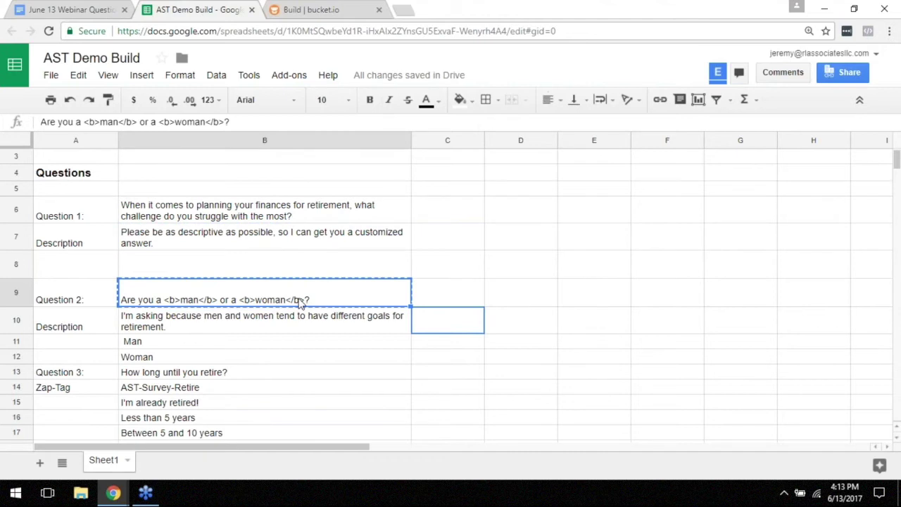
Detach the bucket.io builder page into its own browser window and bring that window forward
{"action": "left_click", "coordinate": [289, 8]}
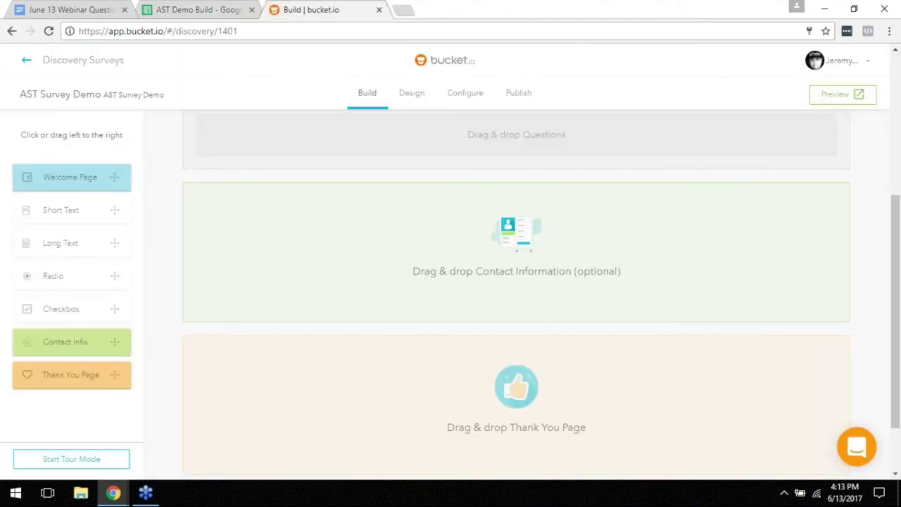
{"action": "mouse_move", "coordinate": [306, 10]}
{"action": "left_mouse_down"}
{"action": "mouse_move", "coordinate": [302, 61]}
{"action": "mouse_move", "coordinate": [313, 25]}
{"action": "left_mouse_up"}
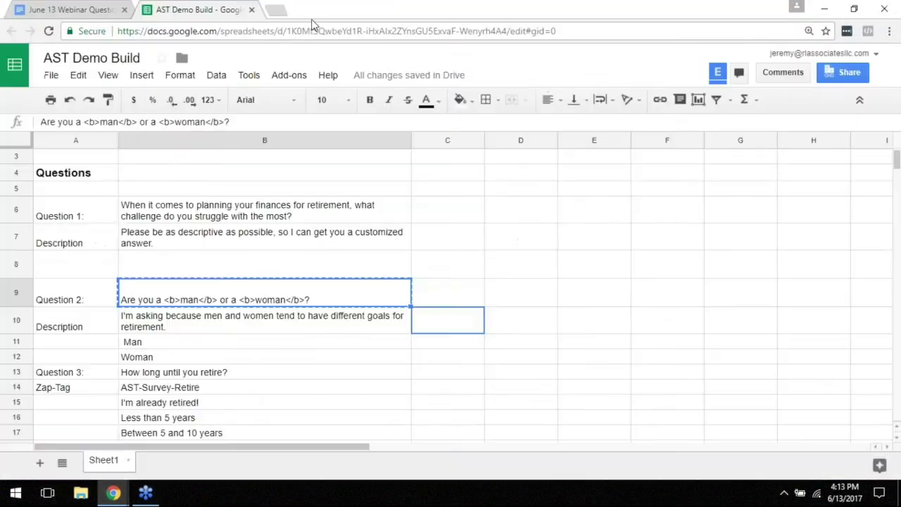
{"action": "key", "text": "alt+Tab"}
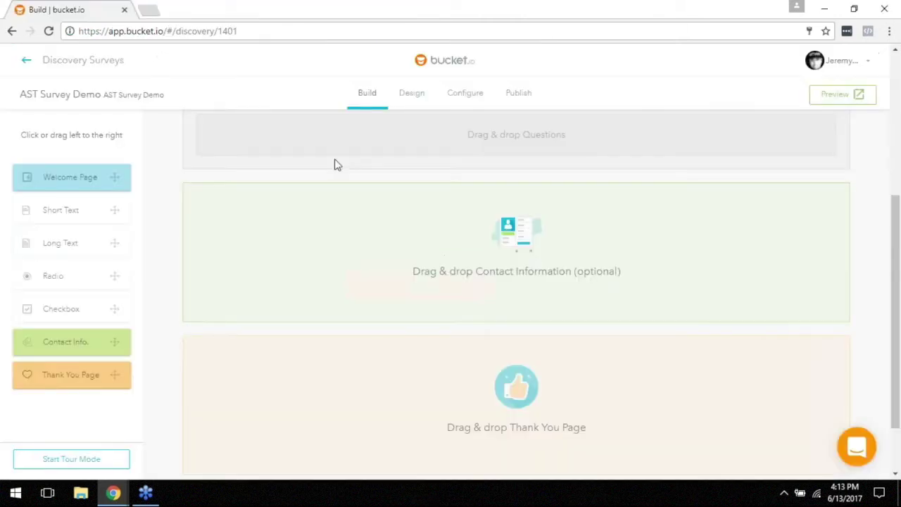
Add a Radio question below Q1 and name it "Are you a <b>man</b> or a <b>woman</b>?"
{"action": "scroll", "coordinate": [56, 282], "scroll_direction": "up", "scroll_amount": 3}
{"action": "left_click", "coordinate": [54, 276]}
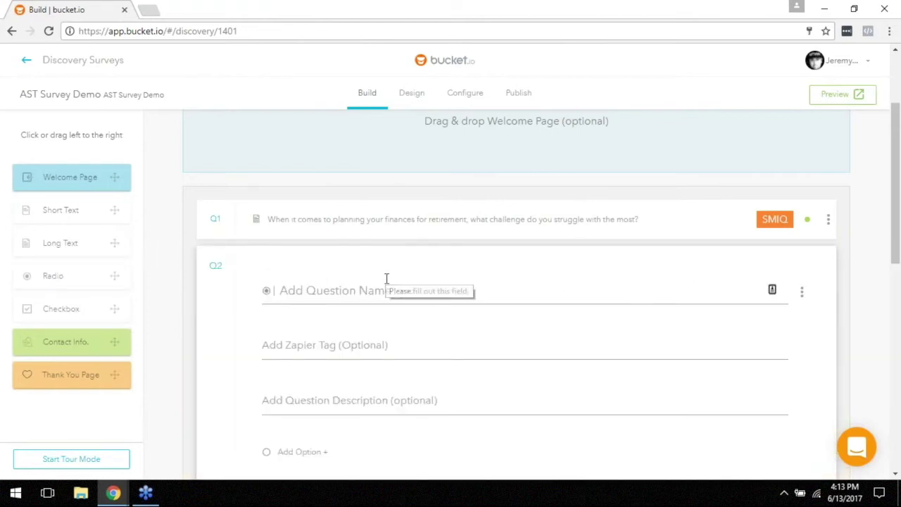
{"action": "left_click", "coordinate": [382, 290]}
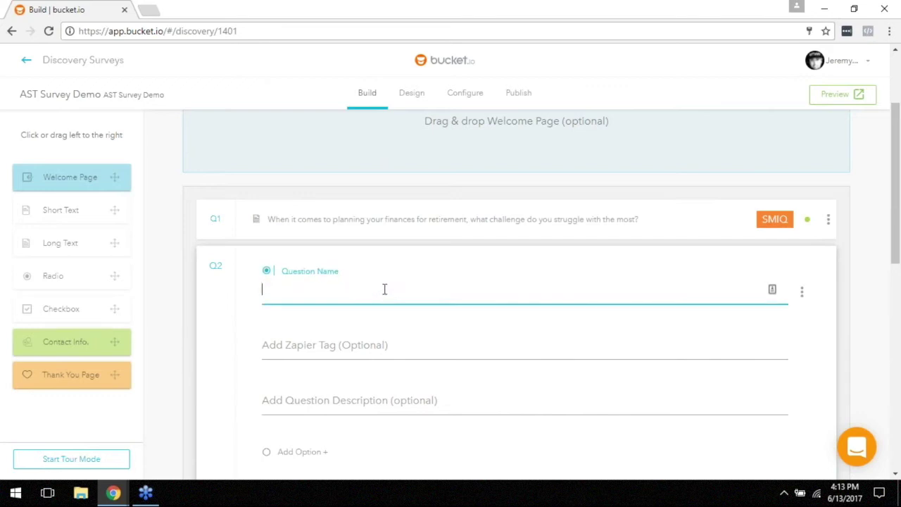
{"action": "key", "text": "ctrl+v"}
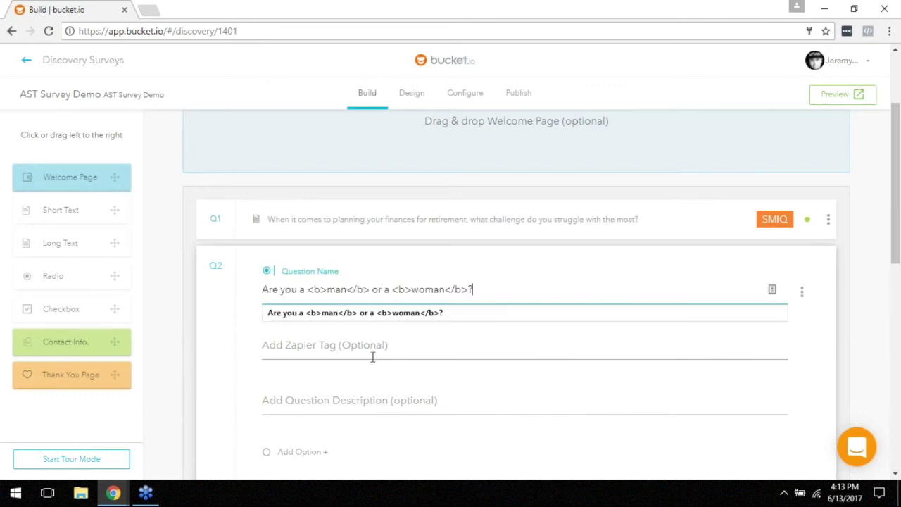
Copy the Question 2 description from the AST Demo Build sheet into Q2's description: "I'm asking because men and women tend to have different goals for retirement."
{"action": "left_click", "coordinate": [349, 398]}
{"action": "key", "text": "alt+Tab"}
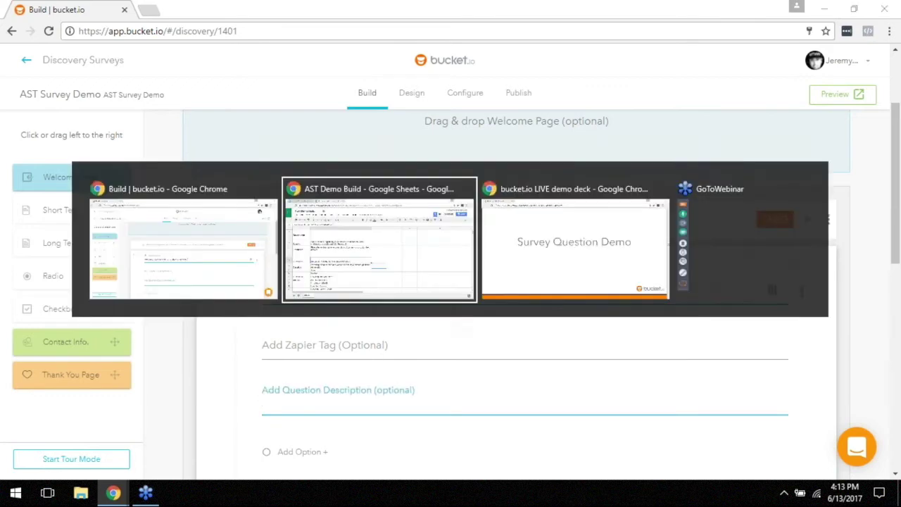
{"action": "left_click", "coordinate": [221, 326]}
{"action": "key", "text": "ctrl+c"}
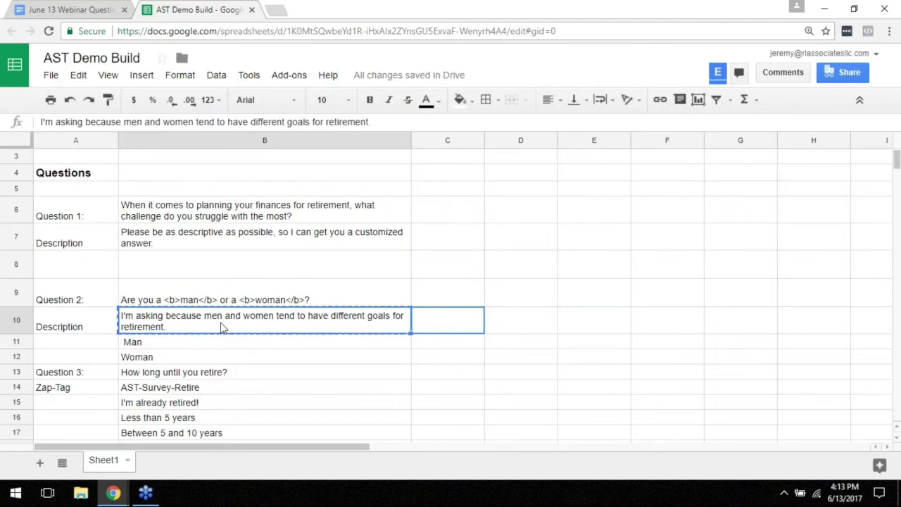
{"action": "key", "text": "alt+Tab"}
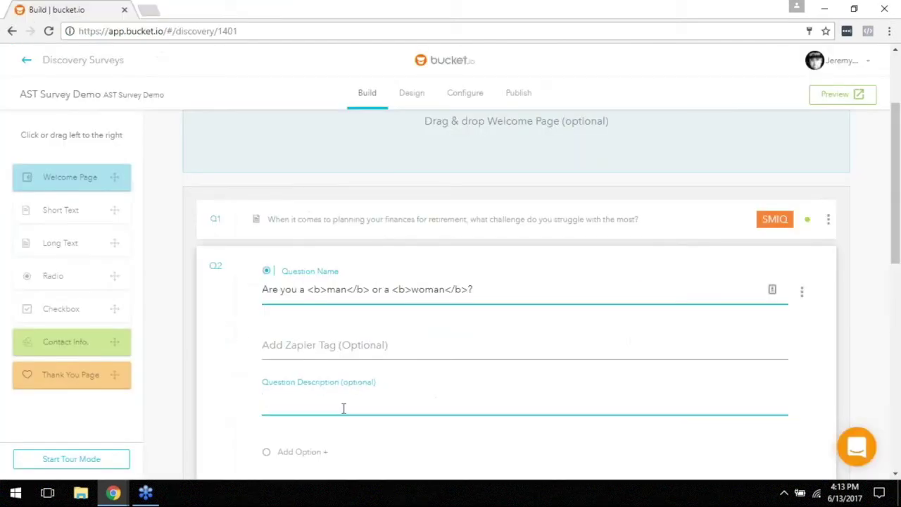
{"action": "key", "text": "ctrl+v"}
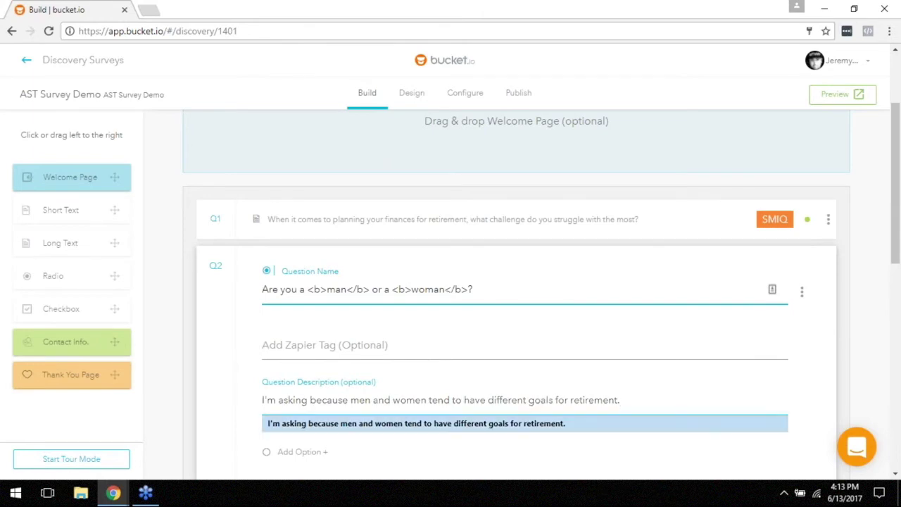
{"action": "left_click", "coordinate": [531, 424]}
Add the answer options "Man" and "Woman" to Q2 and save the question
{"action": "scroll", "coordinate": [531, 426], "scroll_direction": "down", "scroll_amount": 3}
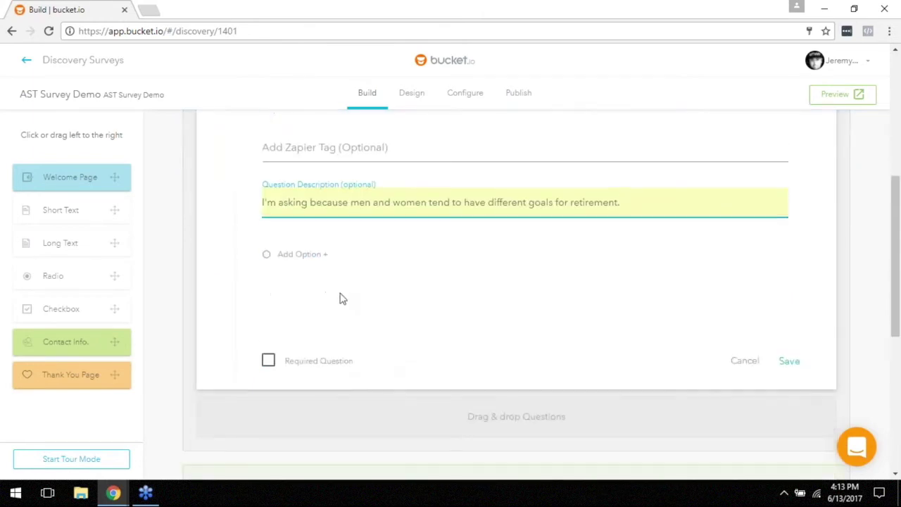
{"action": "left_click", "coordinate": [302, 253]}
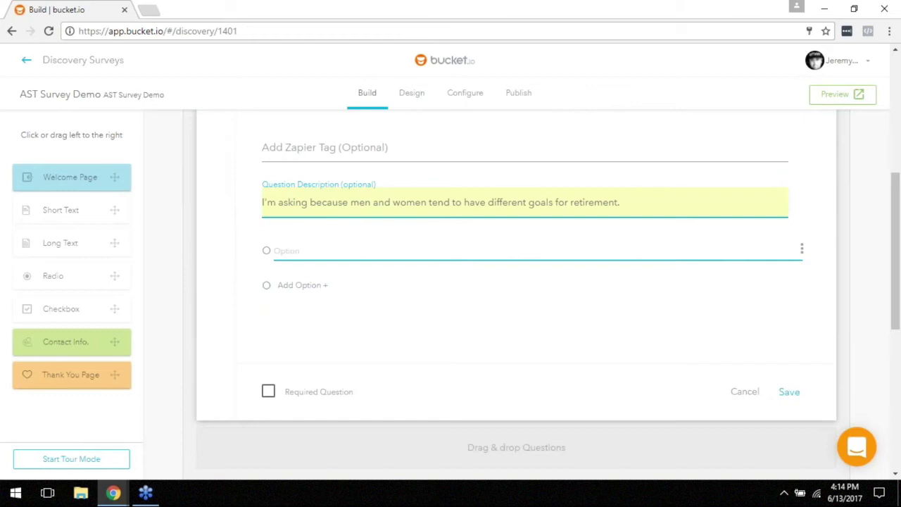
{"action": "type", "text": "Man"}
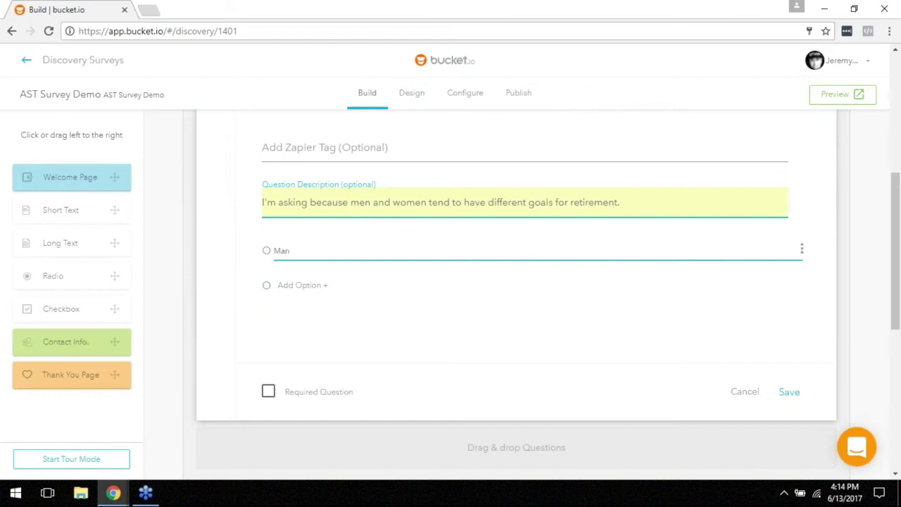
{"action": "left_click", "coordinate": [321, 285]}
{"action": "type", "text": "W"}
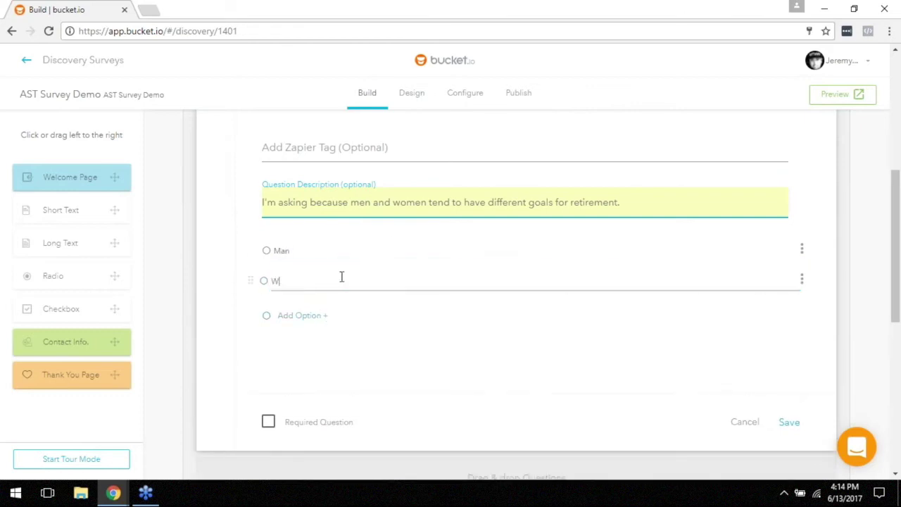
{"action": "type", "text": "oman"}
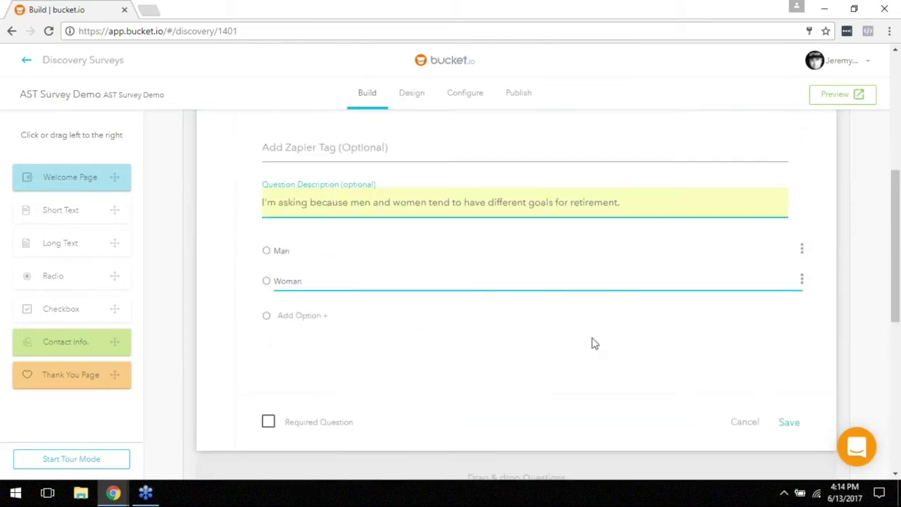
{"action": "left_click", "coordinate": [789, 423]}
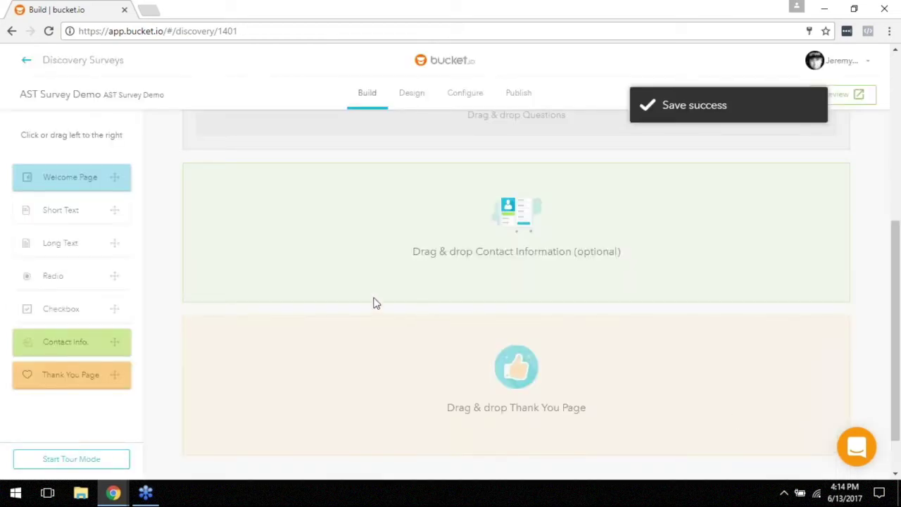
Add a Radio question below Q2 and name it "How long until you retire?", copied from the AST Demo Build sheet
{"action": "scroll", "coordinate": [66, 285], "scroll_direction": "up", "scroll_amount": 2}
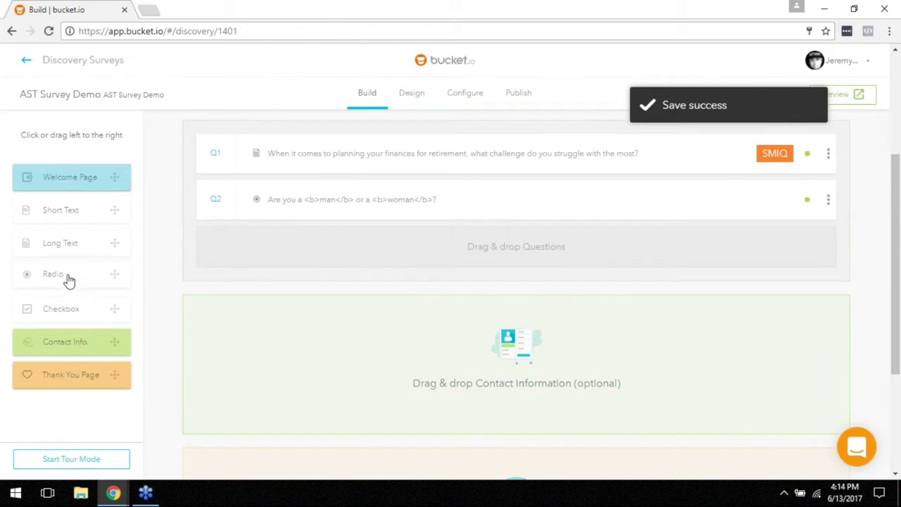
{"action": "left_click_drag", "start_coordinate": [68, 280], "coordinate": [384, 258]}
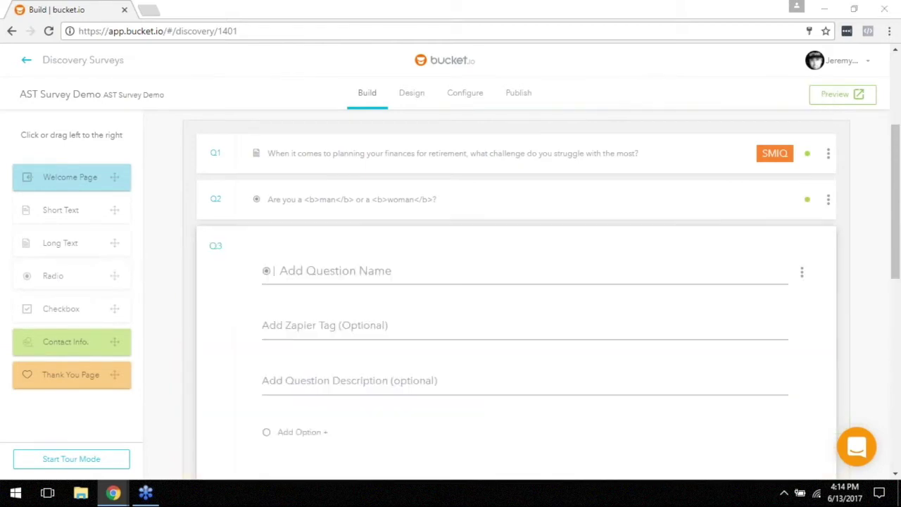
{"action": "key", "text": "alt+Tab"}
{"action": "scroll", "coordinate": [316, 293], "scroll_direction": "down", "scroll_amount": 3}
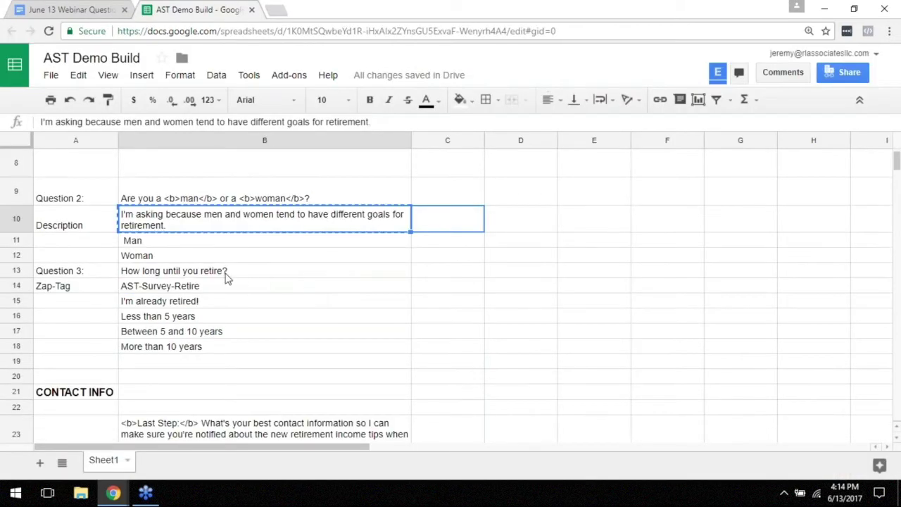
{"action": "left_click", "coordinate": [225, 277]}
{"action": "key", "text": "ctrl+c"}
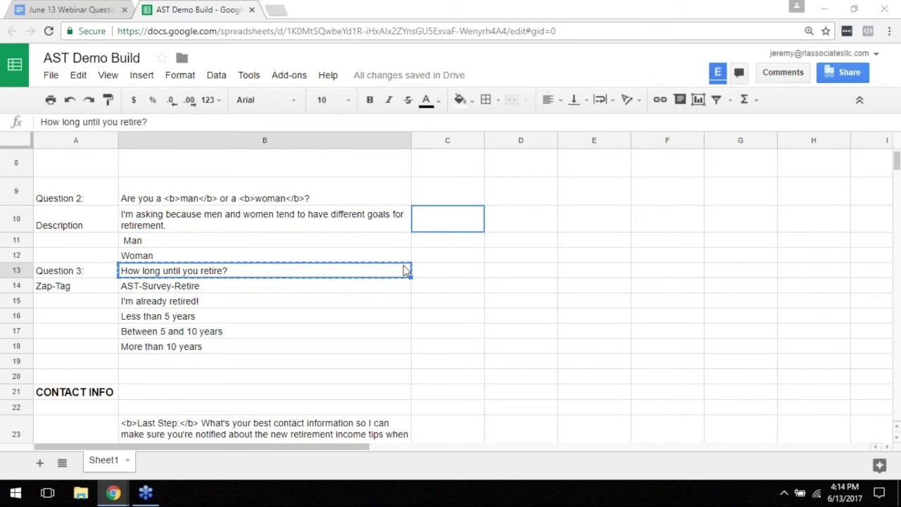
{"action": "key", "text": "alt+Tab"}
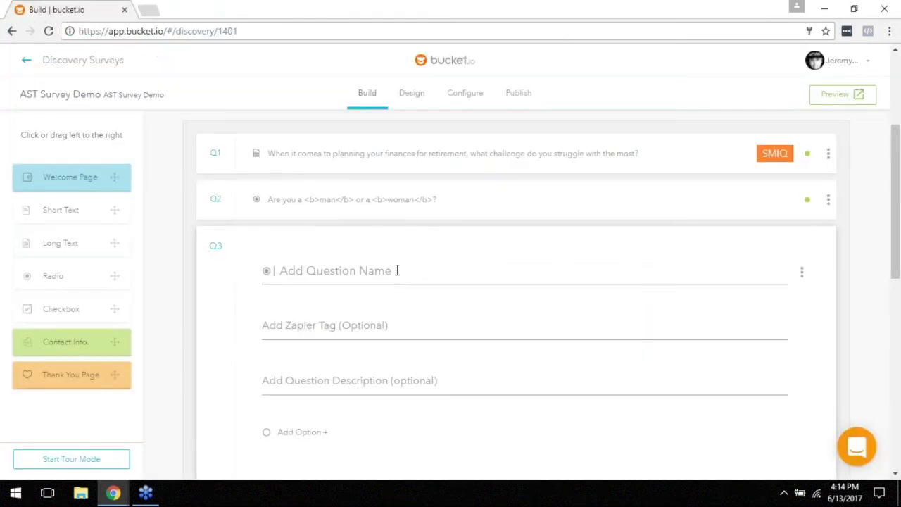
{"action": "left_click", "coordinate": [397, 270]}
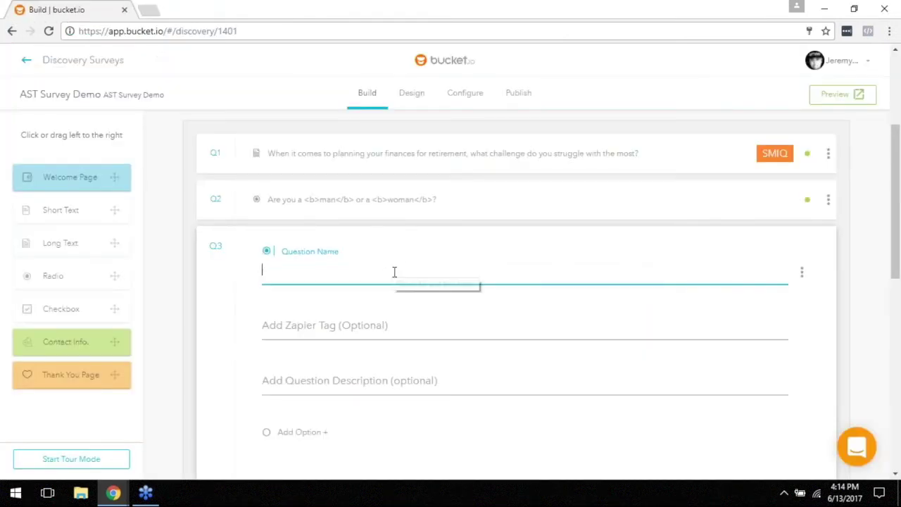
{"action": "key", "text": "ctrl+v"}
Set Q3's Zapier tag to "AST-Survey-Retire", copied from the Zap-Tag row of the AST Demo Build sheet
{"action": "left_click", "coordinate": [364, 321]}
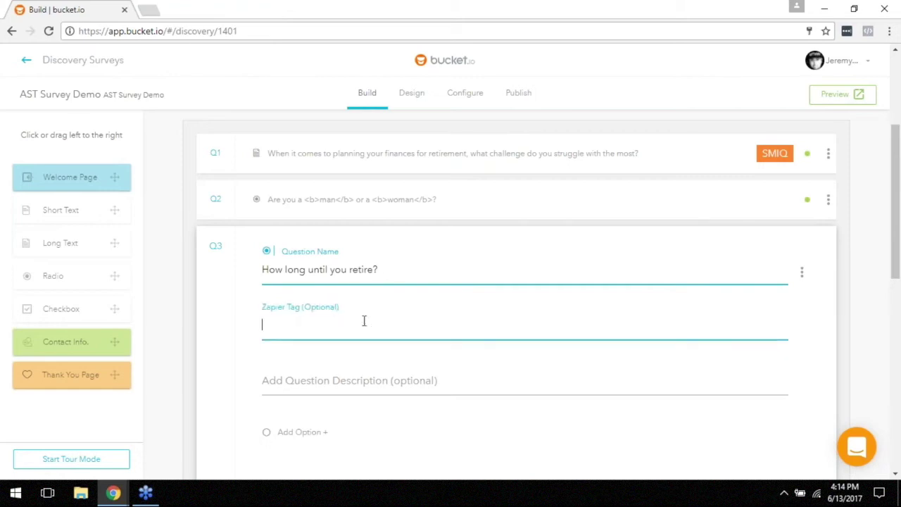
{"action": "key", "text": "alt+Tab"}
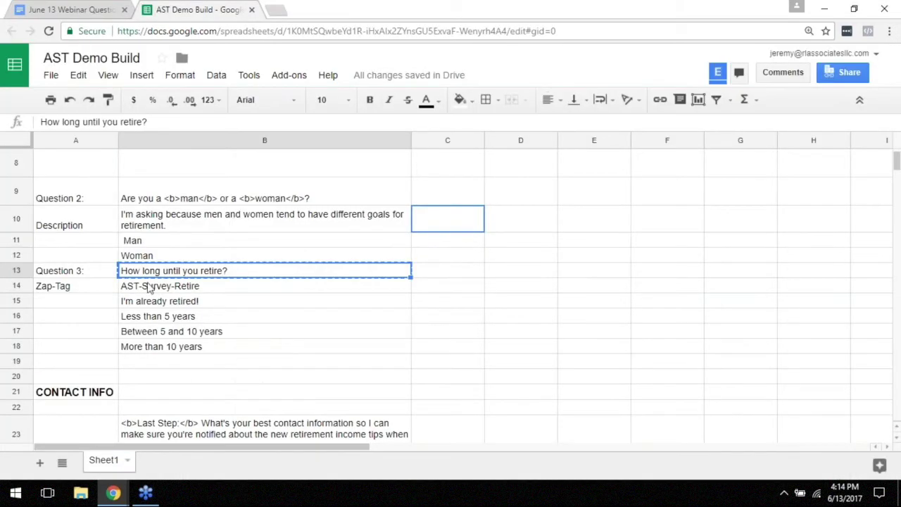
{"action": "left_click", "coordinate": [151, 288]}
{"action": "key", "text": "ctrl+c"}
{"action": "key", "text": "alt+Tab"}
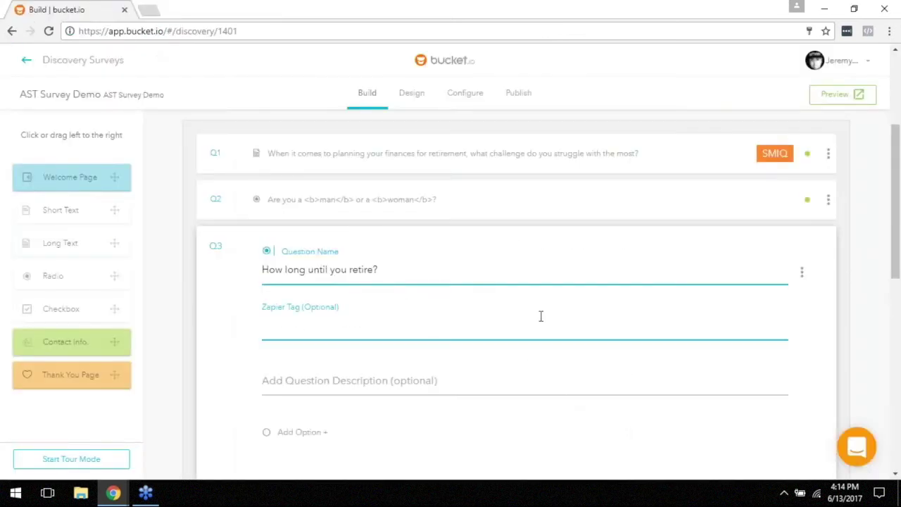
{"action": "key", "text": "ctrl+v"}
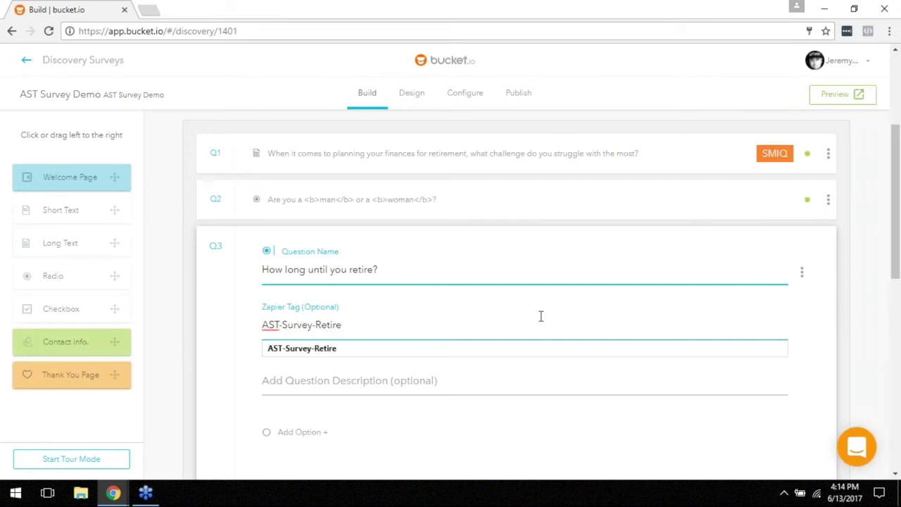
{"action": "left_click", "coordinate": [331, 348]}
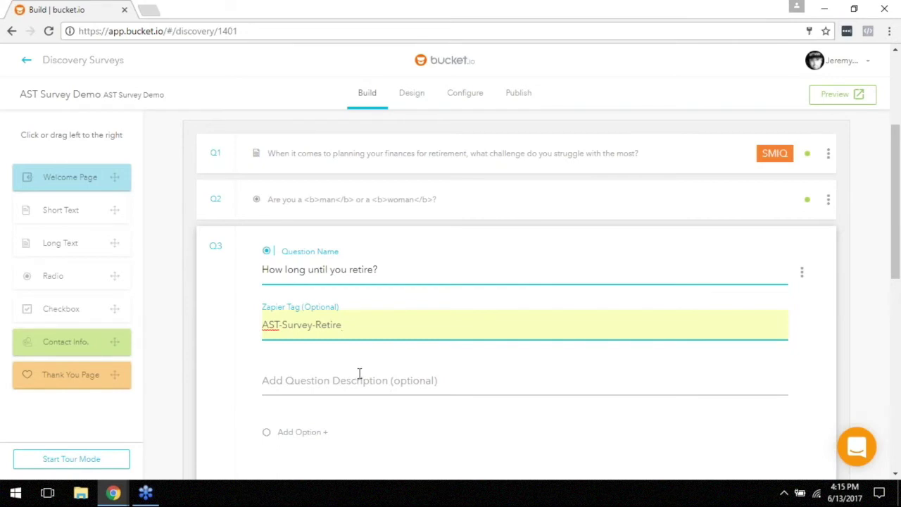
Add the first Q3 answer option, "I'm already retired!", copied from the AST Demo Build sheet
{"action": "scroll", "coordinate": [359, 373], "scroll_direction": "down", "scroll_amount": 1}
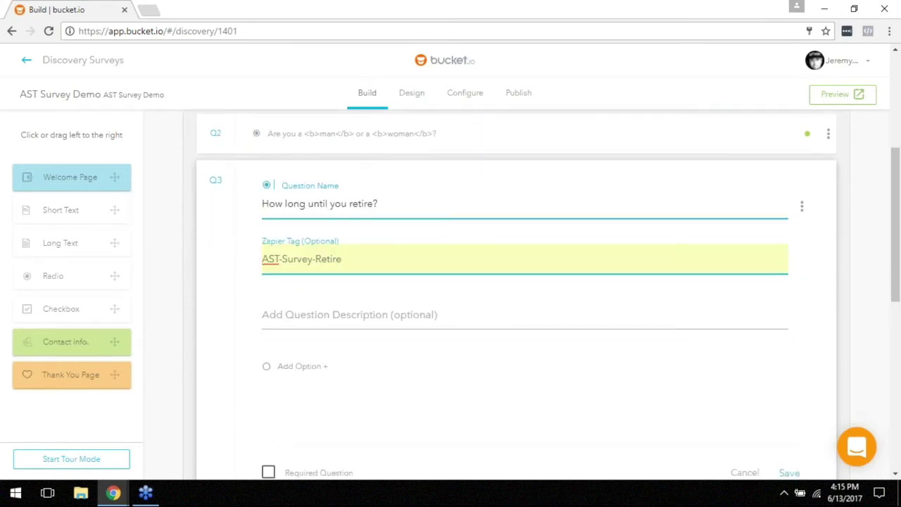
{"action": "key", "text": "alt+Tab"}
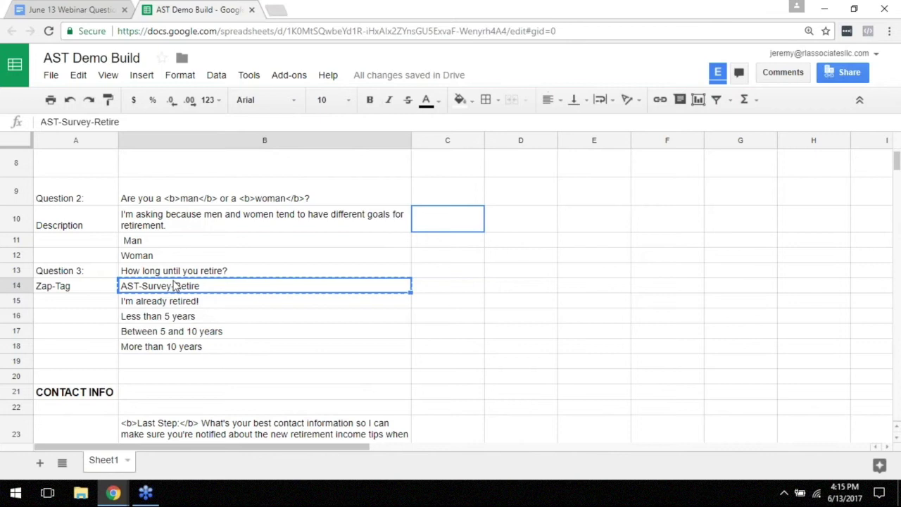
{"action": "left_click", "coordinate": [197, 303]}
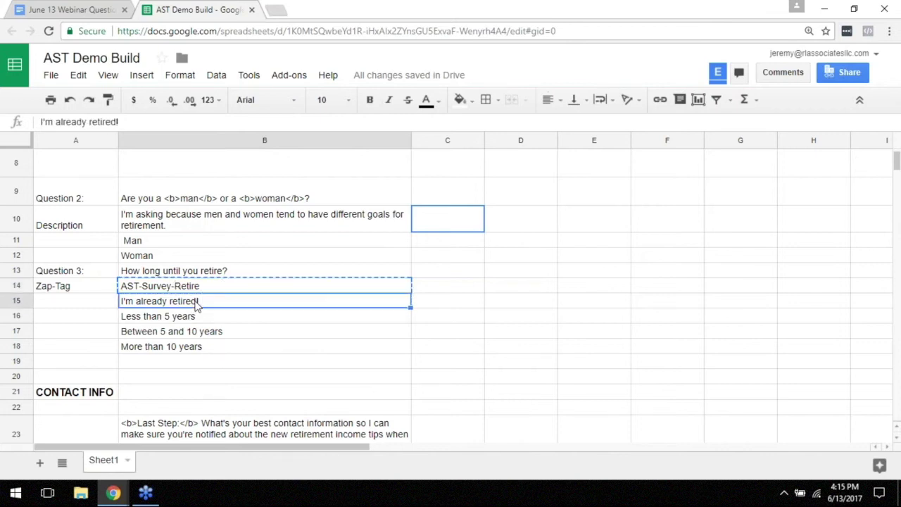
{"action": "key", "text": "ctrl+c"}
{"action": "key", "text": "alt+Tab"}
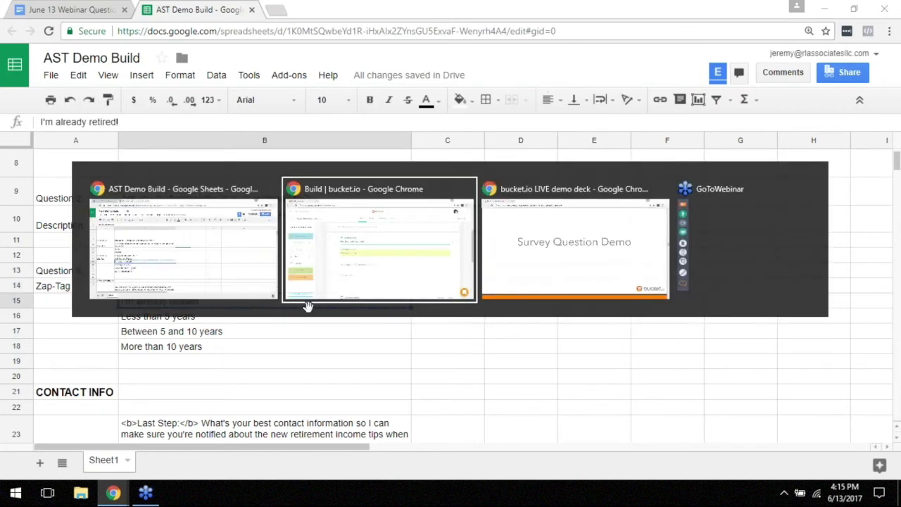
{"action": "left_click", "coordinate": [300, 363]}
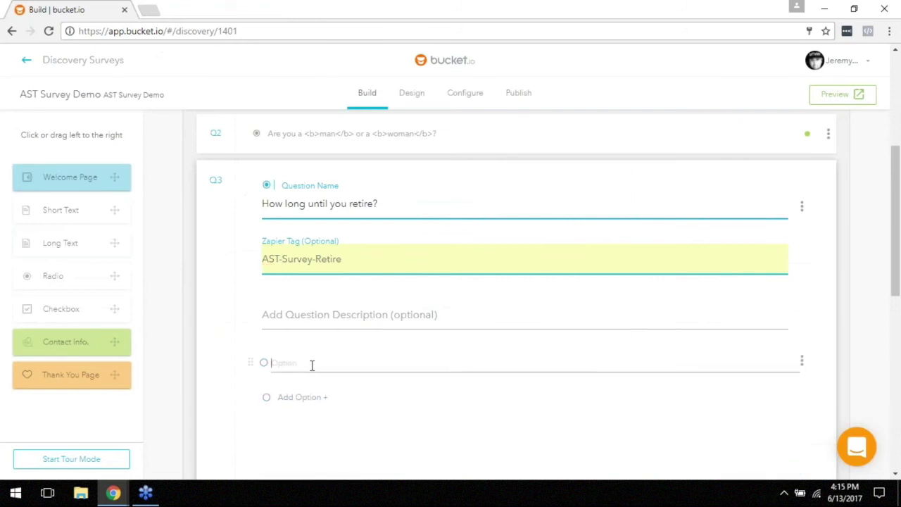
{"action": "key", "text": "ctrl+v"}
Add a second Q3 answer option, "Less than 5 years", copied from the AST Demo Build sheet
{"action": "left_click", "coordinate": [290, 397]}
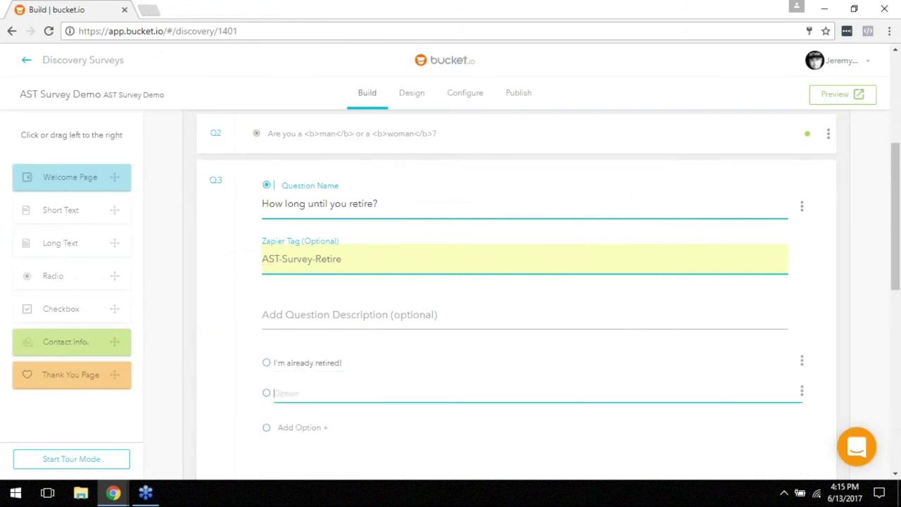
{"action": "key", "text": "alt+Tab"}
{"action": "left_click", "coordinate": [197, 318]}
{"action": "key", "text": "ctrl+c"}
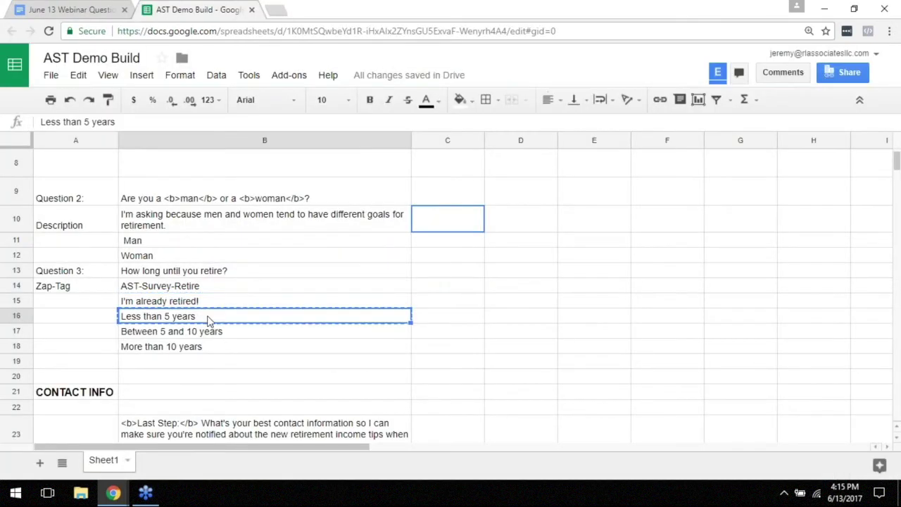
{"action": "key", "text": "alt+Tab"}
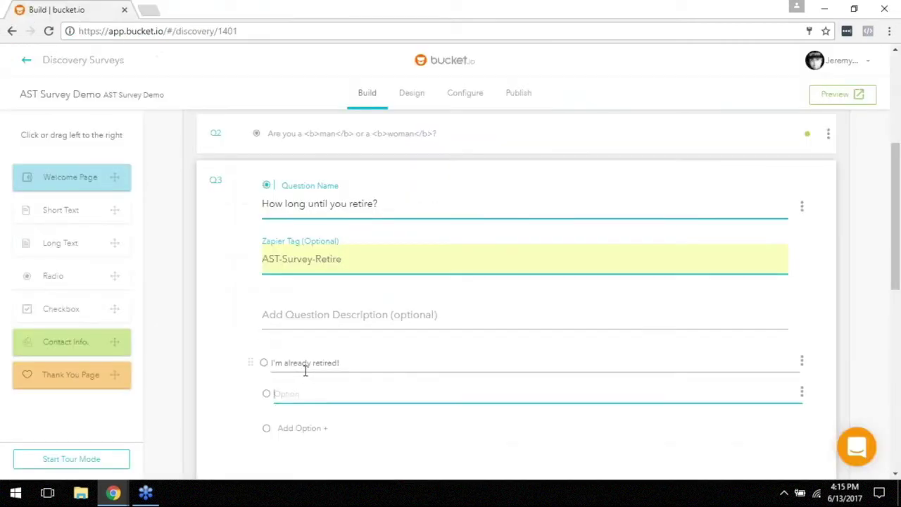
{"action": "key", "text": "ctrl+v"}
Add a third Q3 answer option, "Between 5 and 10 years", copied from the AST Demo Build sheet
{"action": "left_click", "coordinate": [310, 425]}
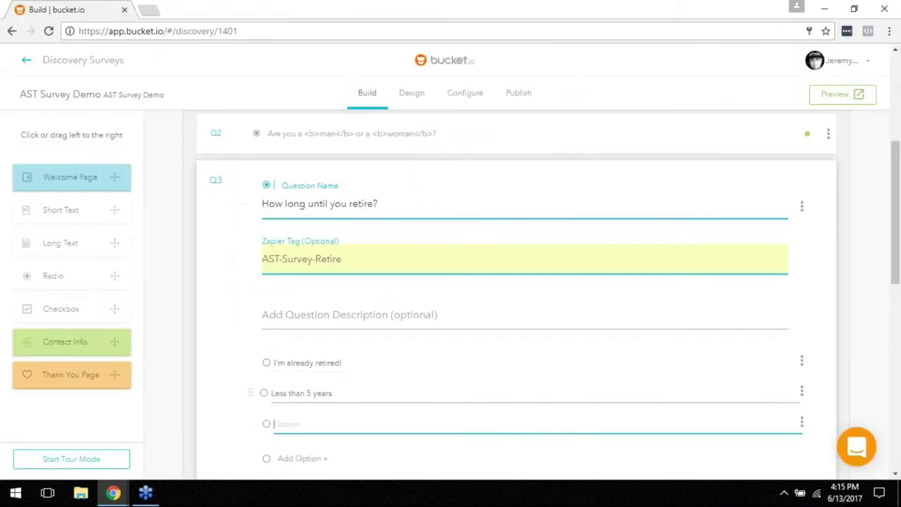
{"action": "key", "text": "alt+Tab"}
{"action": "left_click", "coordinate": [146, 336]}
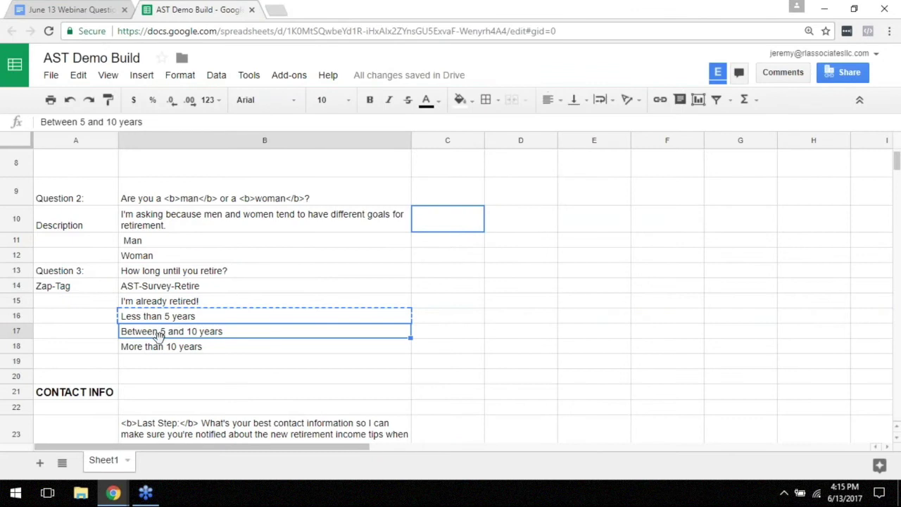
{"action": "key", "text": "ctrl+c"}
{"action": "key", "text": "alt+Tab"}
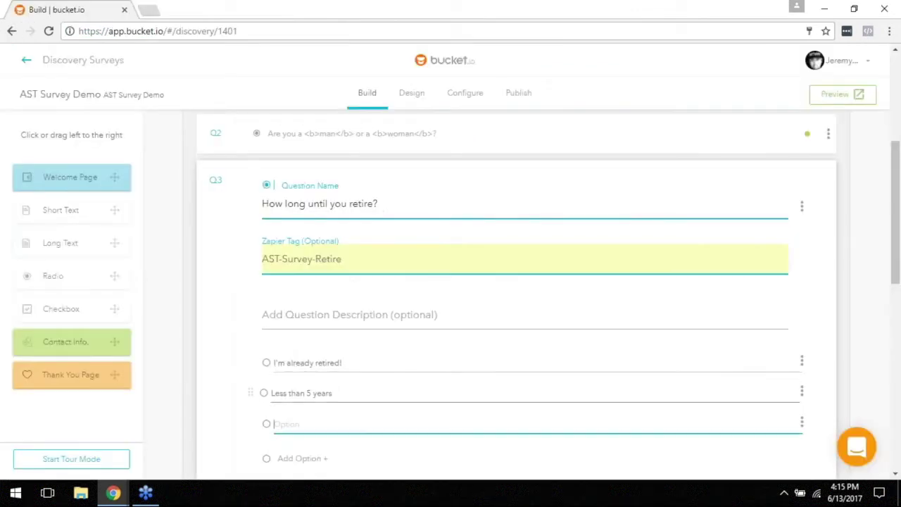
{"action": "key", "text": "ctrl+v"}
Add a fourth Q3 answer option, "More than 10 years", copied from the AST Demo Build sheet
{"action": "scroll", "coordinate": [331, 391], "scroll_direction": "down", "scroll_amount": 1}
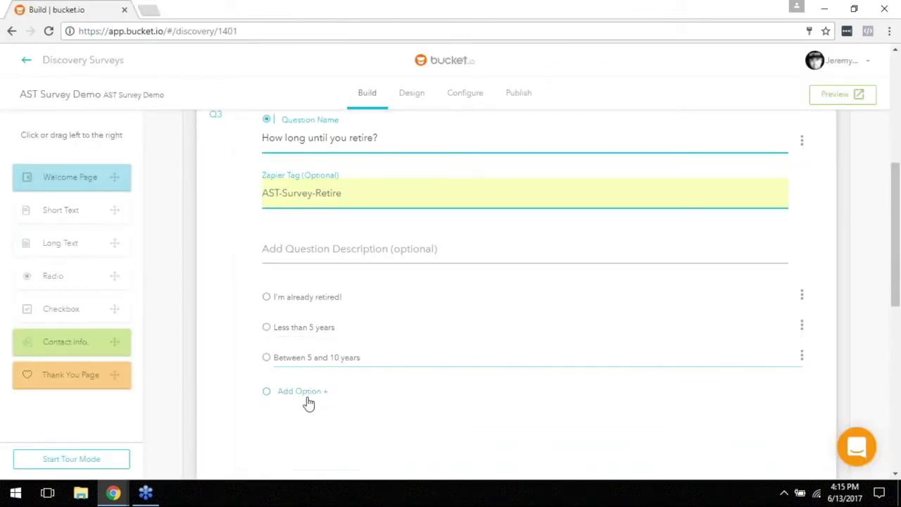
{"action": "left_click", "coordinate": [308, 399]}
{"action": "key", "text": "alt+Tab"}
{"action": "left_click", "coordinate": [169, 346]}
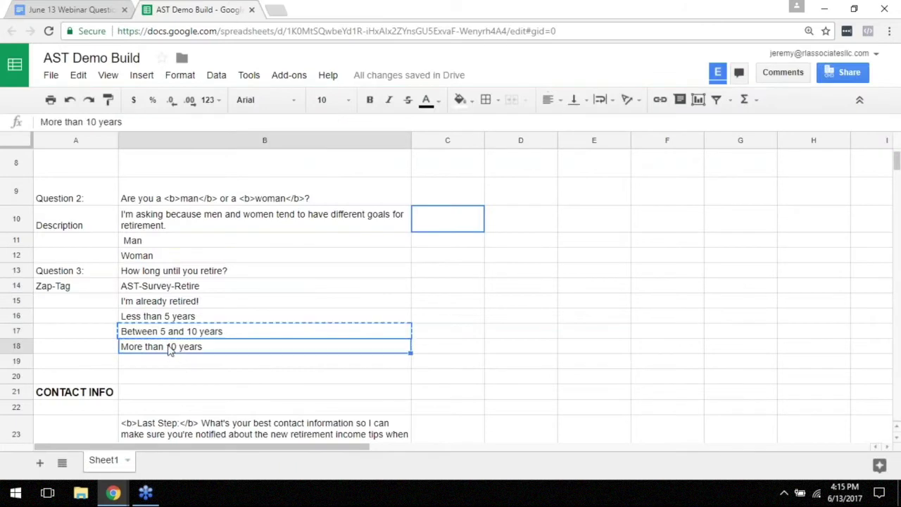
{"action": "key", "text": "ctrl+c"}
{"action": "key", "text": "alt+Tab"}
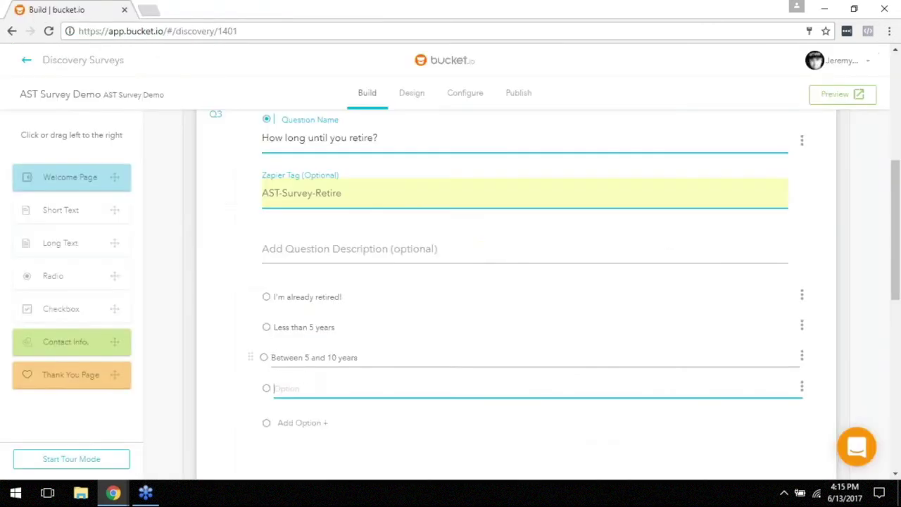
{"action": "key", "text": "ctrl+v"}
Check Q3's question name, Zapier tag and answer options, and save the question
{"action": "scroll", "coordinate": [454, 356], "scroll_direction": "down", "scroll_amount": 2}
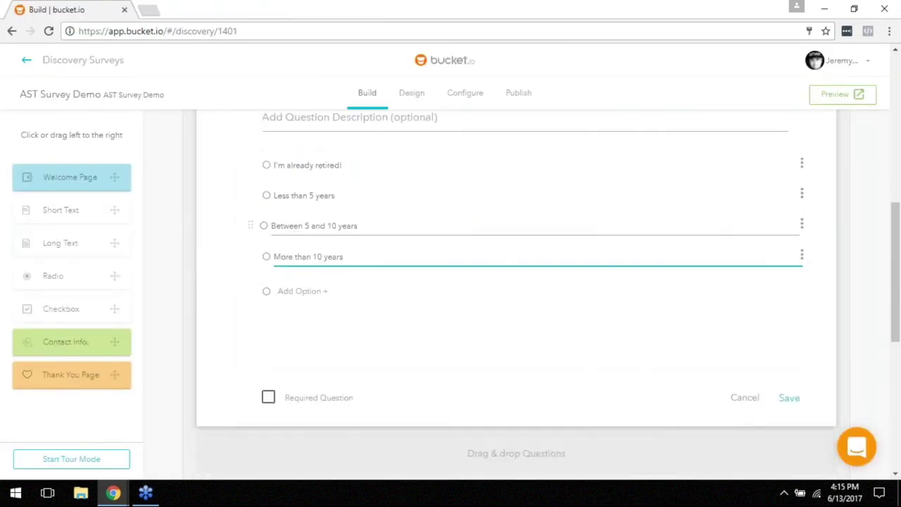
{"action": "scroll", "coordinate": [492, 343], "scroll_direction": "up", "scroll_amount": 2}
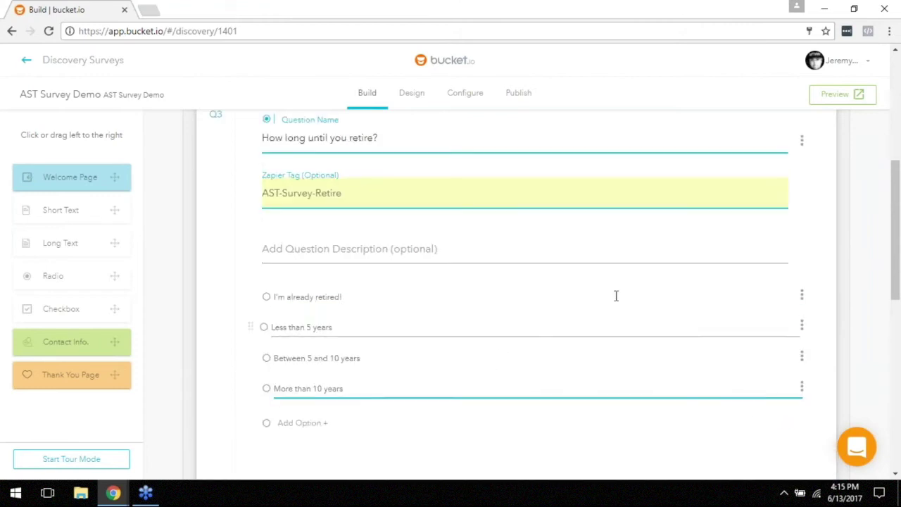
{"action": "scroll", "coordinate": [589, 216], "scroll_direction": "up", "scroll_amount": 1}
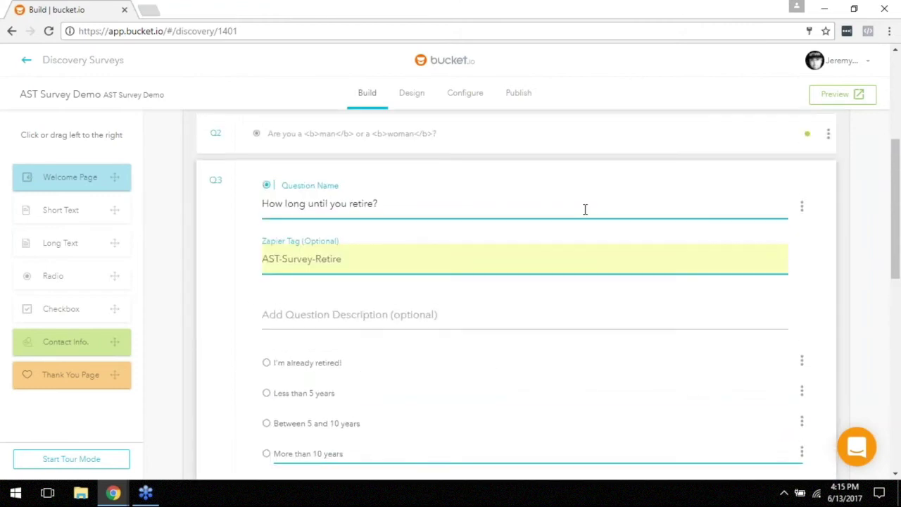
{"action": "scroll", "coordinate": [492, 185], "scroll_direction": "down", "scroll_amount": 4}
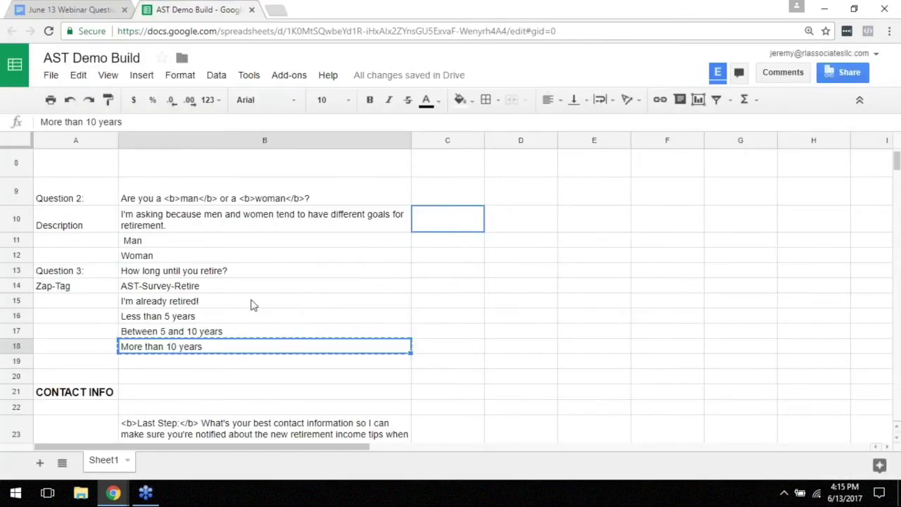
{"action": "key", "text": "alt+Tab"}
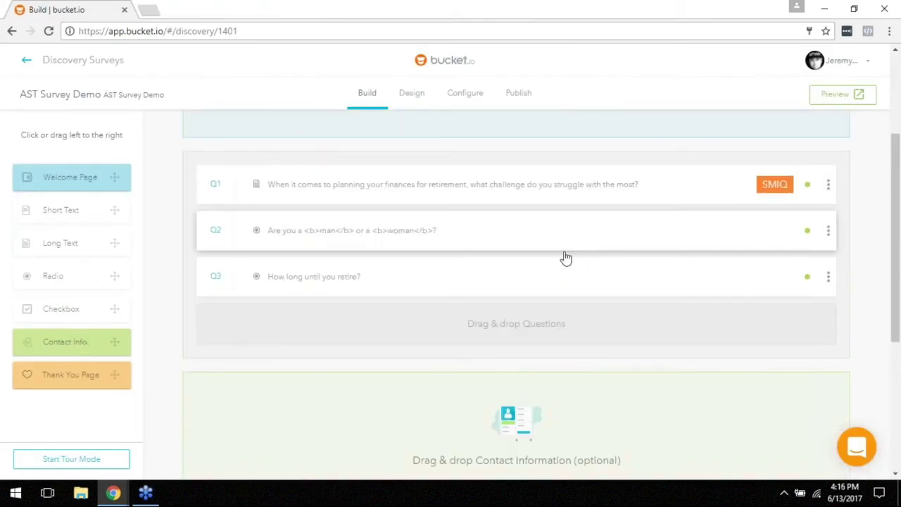
{"action": "scroll", "coordinate": [572, 257], "scroll_direction": "up", "scroll_amount": 2}
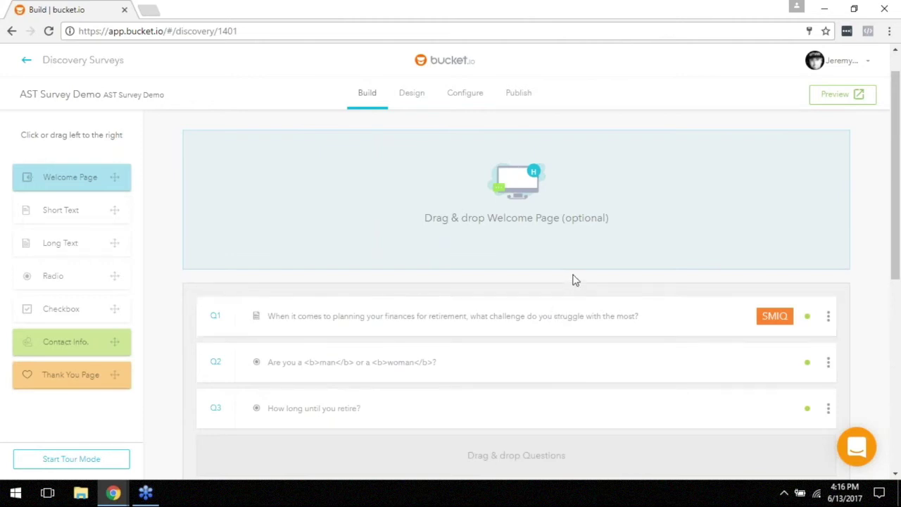
Switch to the bucket.io LIVE demo deck PDF and read through the Lead Capture Page slides, including the page elements
{"action": "key", "text": "alt+Tab"}
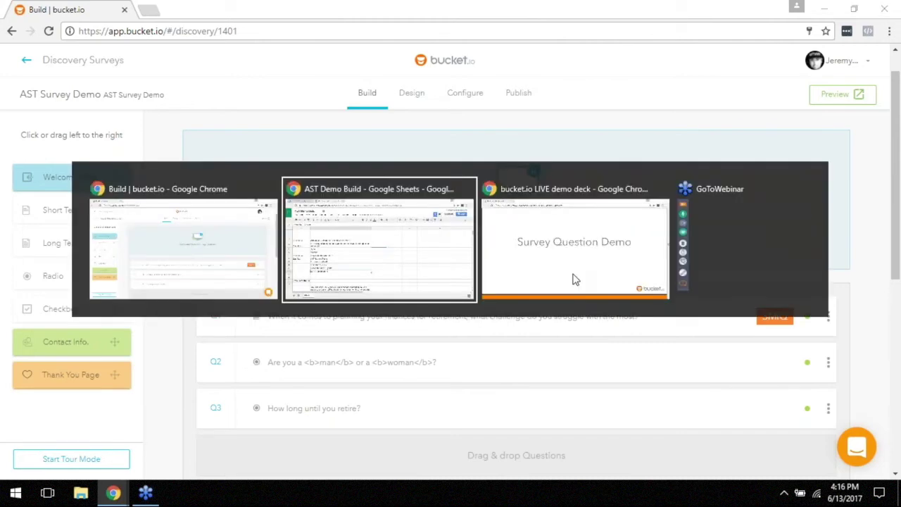
{"action": "key", "text": "alt+Tab"}
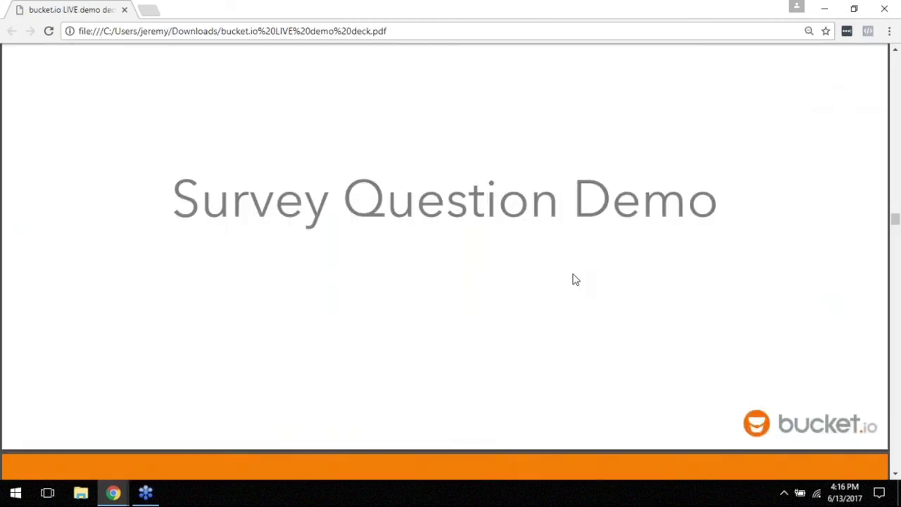
{"action": "scroll", "coordinate": [573, 279], "scroll_direction": "down", "scroll_amount": 5}
{"action": "scroll", "coordinate": [573, 279], "scroll_direction": "down", "scroll_amount": 5}
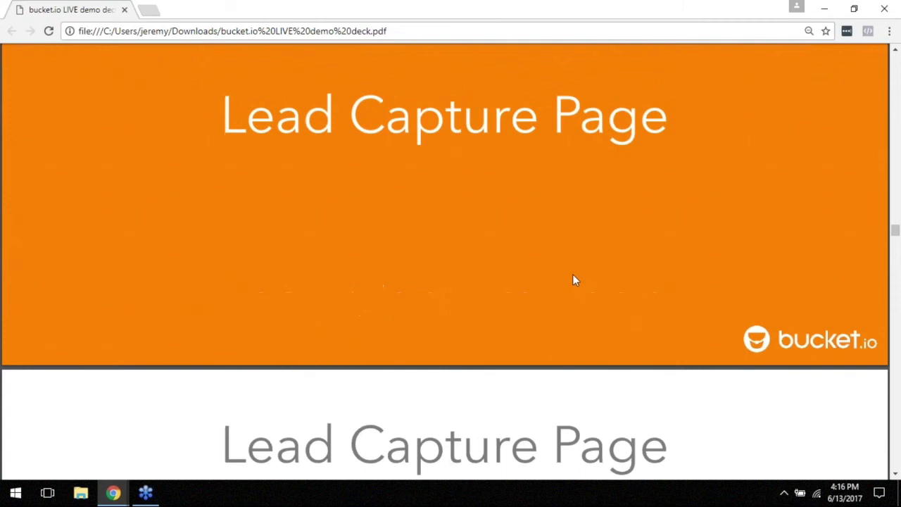
{"action": "scroll", "coordinate": [573, 279], "scroll_direction": "down", "scroll_amount": 4}
{"action": "scroll", "coordinate": [573, 280], "scroll_direction": "down", "scroll_amount": 1}
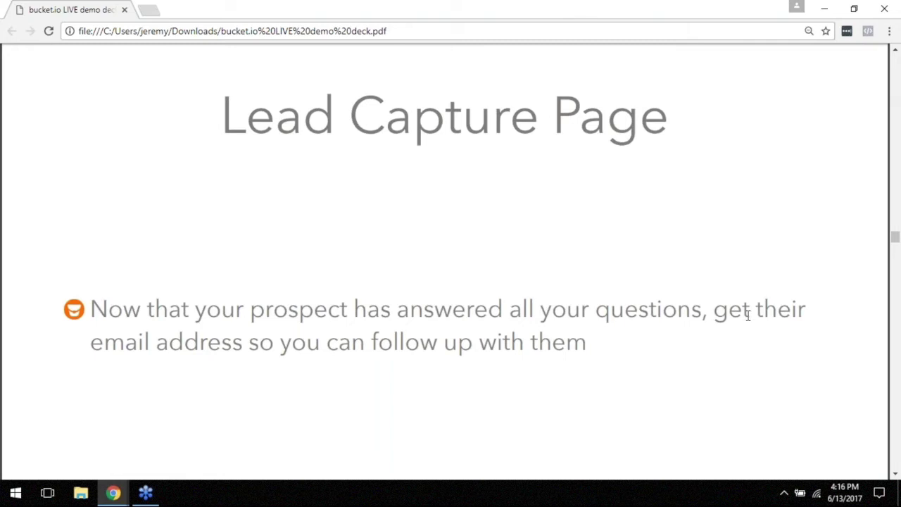
{"action": "scroll", "coordinate": [748, 315], "scroll_direction": "down", "scroll_amount": 2}
{"action": "scroll", "coordinate": [537, 255], "scroll_direction": "down", "scroll_amount": 3}
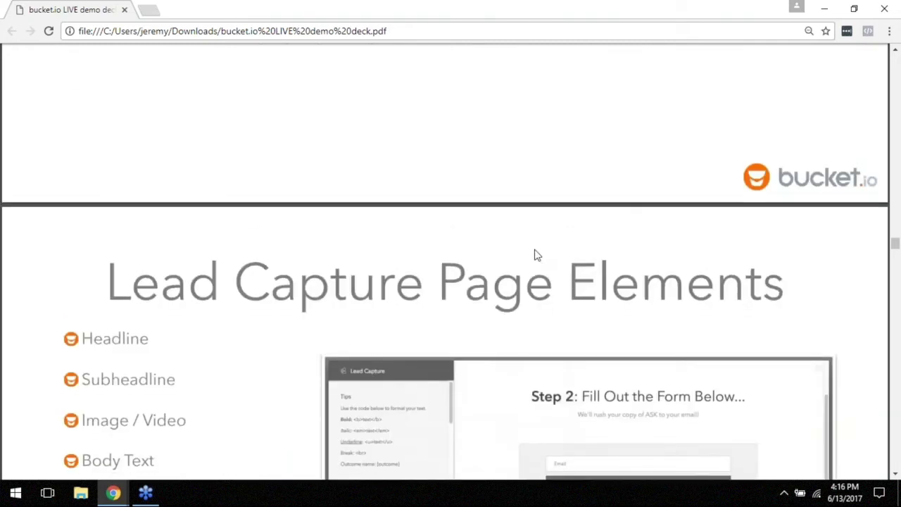
{"action": "scroll", "coordinate": [538, 256], "scroll_direction": "down", "scroll_amount": 2}
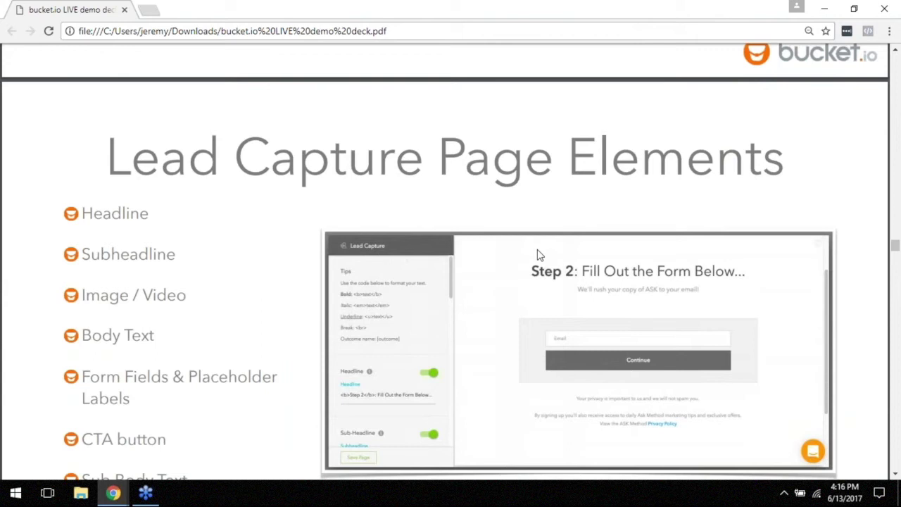
{"action": "scroll", "coordinate": [538, 255], "scroll_direction": "down", "scroll_amount": 1}
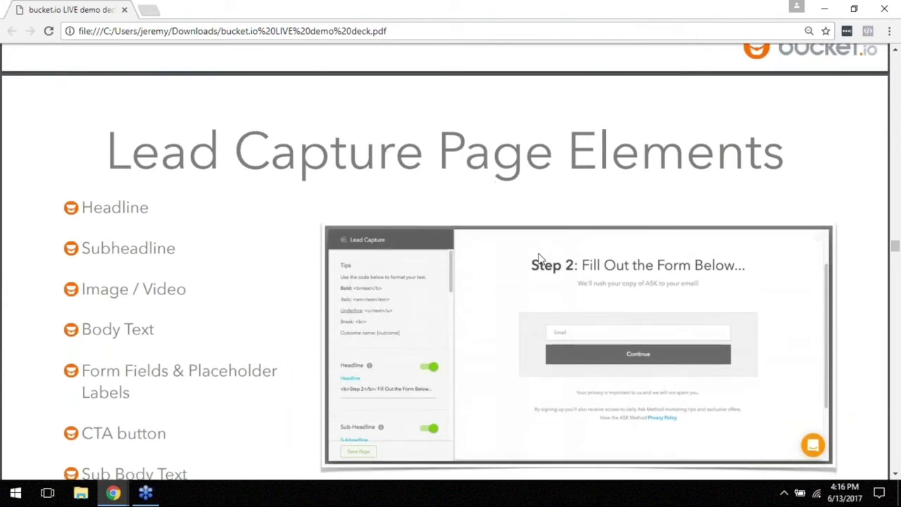
{"action": "scroll", "coordinate": [539, 258], "scroll_direction": "down", "scroll_amount": 1}
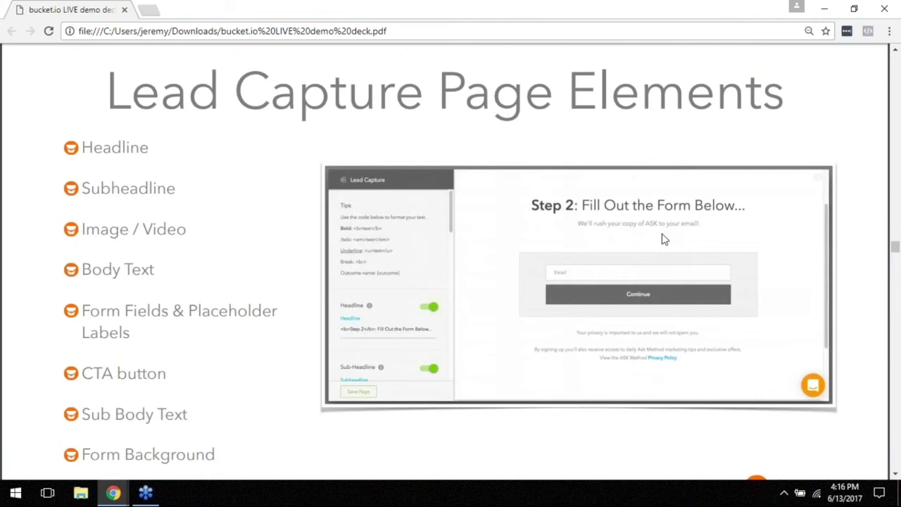
{"action": "scroll", "coordinate": [664, 255], "scroll_direction": "down", "scroll_amount": 3}
{"action": "scroll", "coordinate": [662, 259], "scroll_direction": "down", "scroll_amount": 3}
Switch back to the bucket.io survey builder and add a Contact Info page in the Contact Information area
{"action": "key", "text": "alt+Tab"}
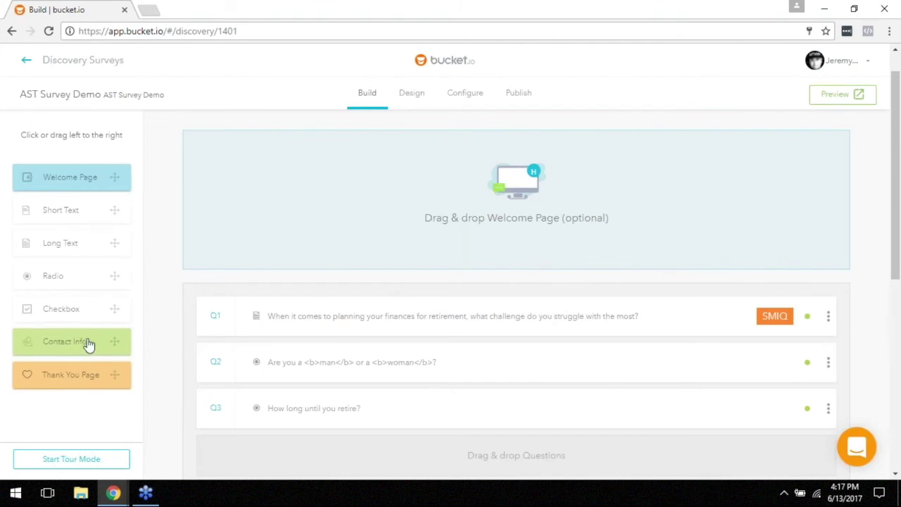
{"action": "scroll", "coordinate": [88, 345], "scroll_direction": "down", "scroll_amount": 1}
{"action": "scroll", "coordinate": [219, 298], "scroll_direction": "down", "scroll_amount": 4}
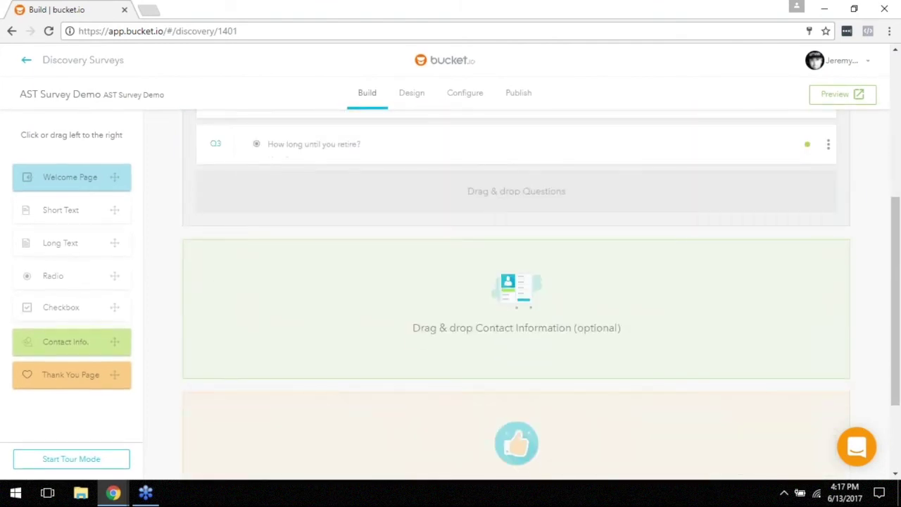
{"action": "left_click_drag", "start_coordinate": [79, 349], "coordinate": [87, 345]}
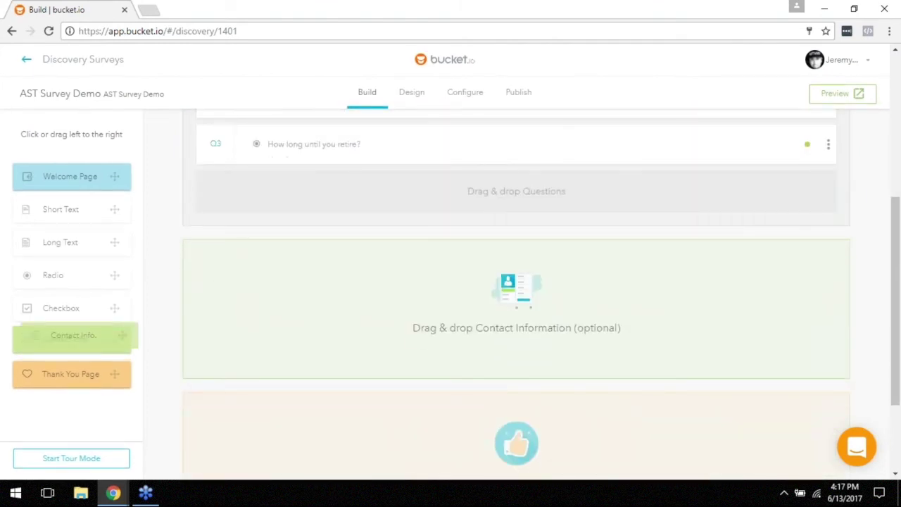
{"action": "left_click_drag", "start_coordinate": [85, 346], "coordinate": [503, 296]}
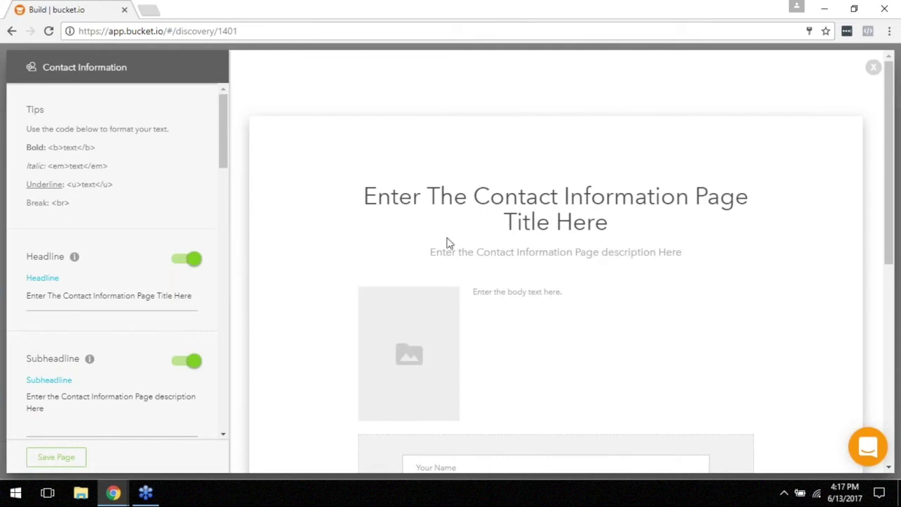
Copy the Body Text entry of the CONTACT INFO section from the AST Demo Build sheet and return to the Contact Information page editor
{"action": "key", "text": "alt+Tab"}
{"action": "key", "text": "alt+Tab"}
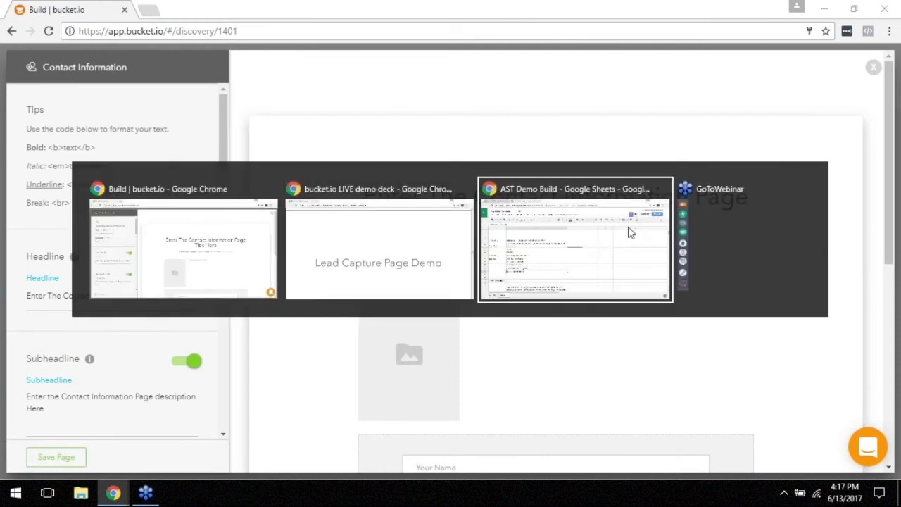
{"action": "scroll", "coordinate": [420, 240], "scroll_direction": "down", "scroll_amount": 1}
{"action": "scroll", "coordinate": [420, 240], "scroll_direction": "down", "scroll_amount": 1}
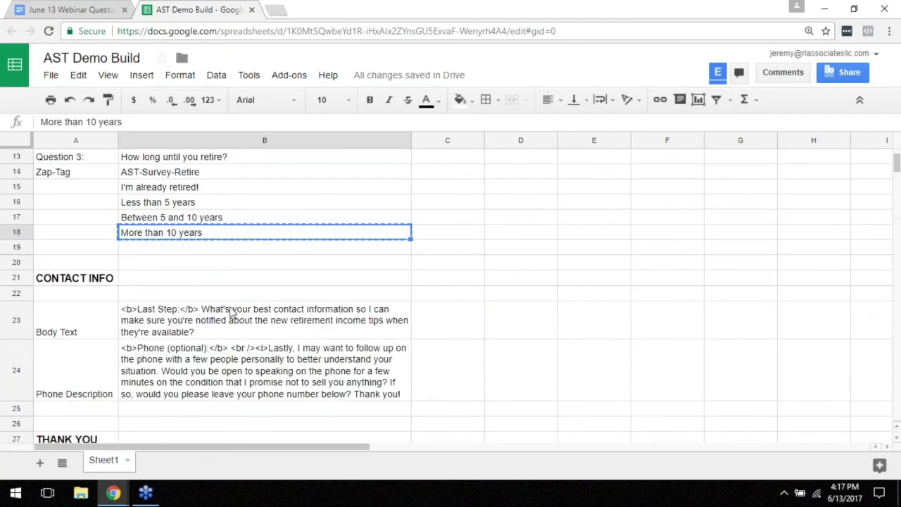
{"action": "left_click", "coordinate": [233, 316]}
{"action": "key", "text": "ctrl+c"}
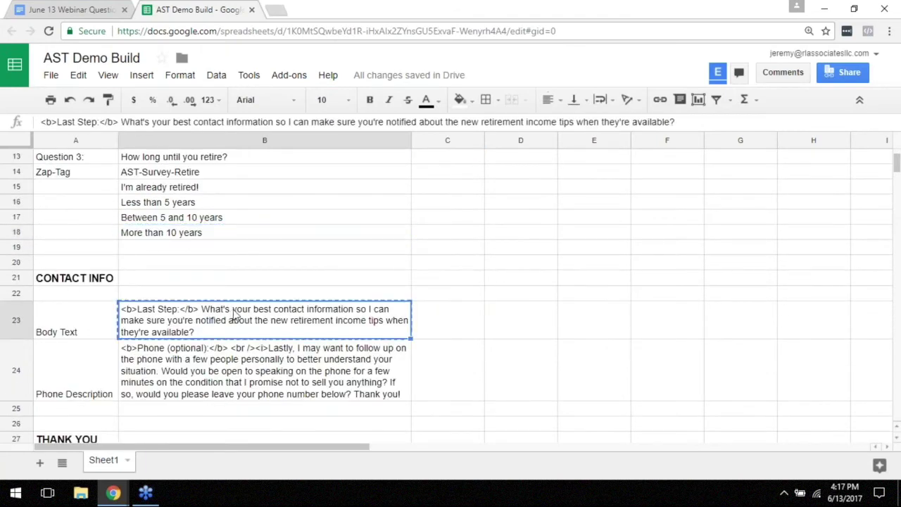
{"action": "key", "text": "alt+Tab"}
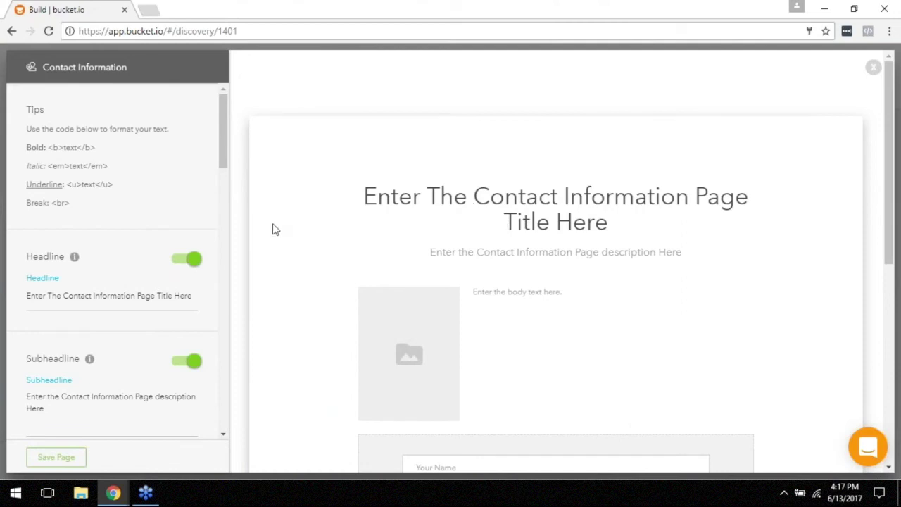
Turn off the headline and subheadline of the Contact Information page
{"action": "left_click", "coordinate": [189, 260]}
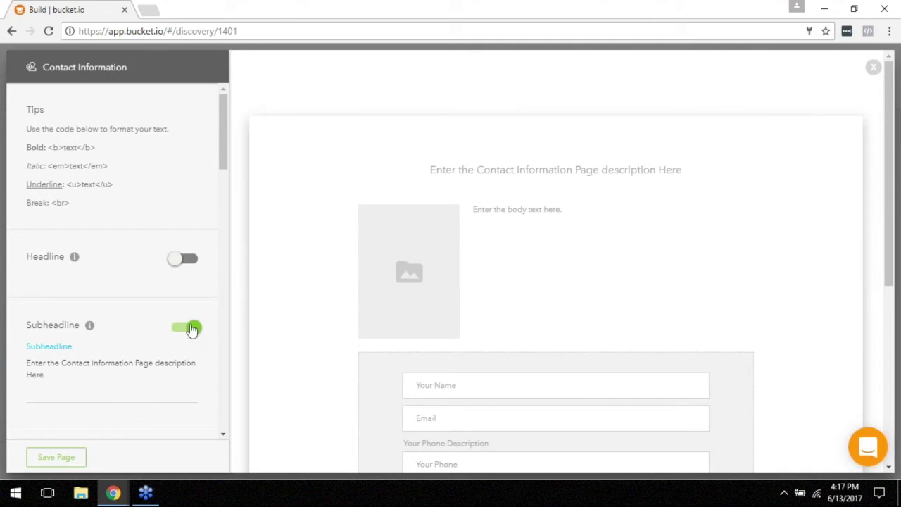
{"action": "key", "text": "alt+Tab"}
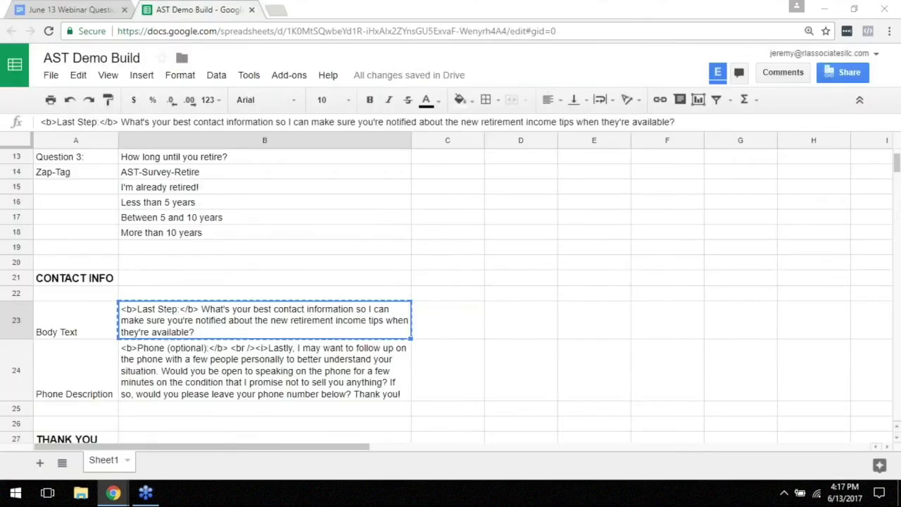
{"action": "key", "text": "alt+Tab"}
{"action": "left_click", "coordinate": [189, 329]}
Replace the Contact Information page's placeholder body text with the copied "Last Step:" text asking for the best contact information
{"action": "scroll", "coordinate": [189, 331], "scroll_direction": "down", "scroll_amount": 3}
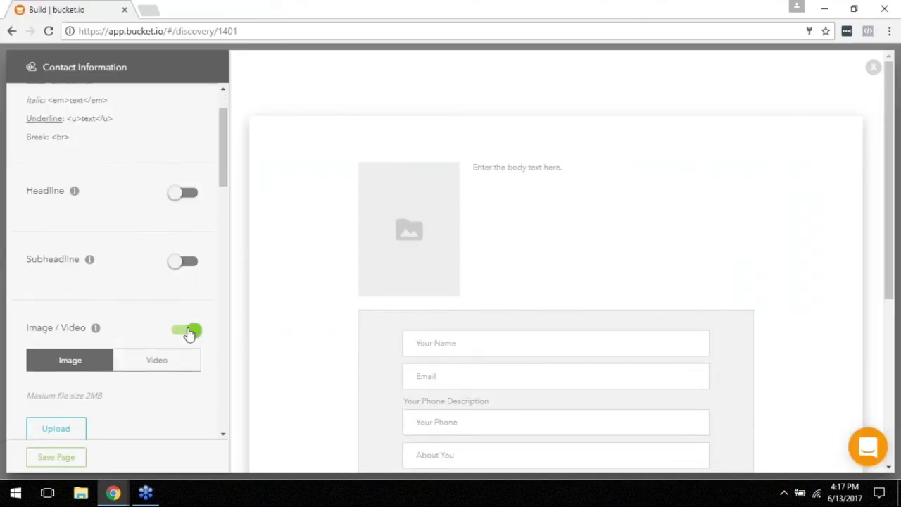
{"action": "scroll", "coordinate": [141, 321], "scroll_direction": "down", "scroll_amount": 1}
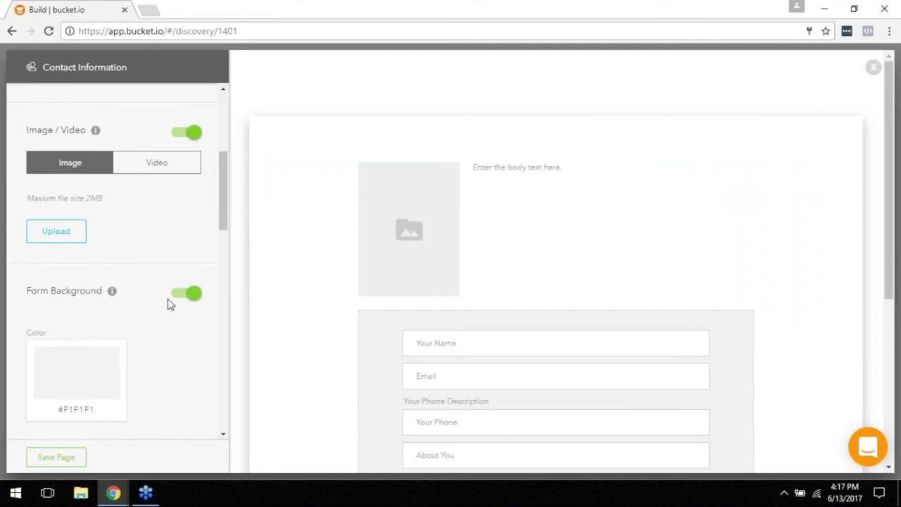
{"action": "scroll", "coordinate": [186, 294], "scroll_direction": "down", "scroll_amount": 1}
{"action": "scroll", "coordinate": [187, 295], "scroll_direction": "down", "scroll_amount": 2}
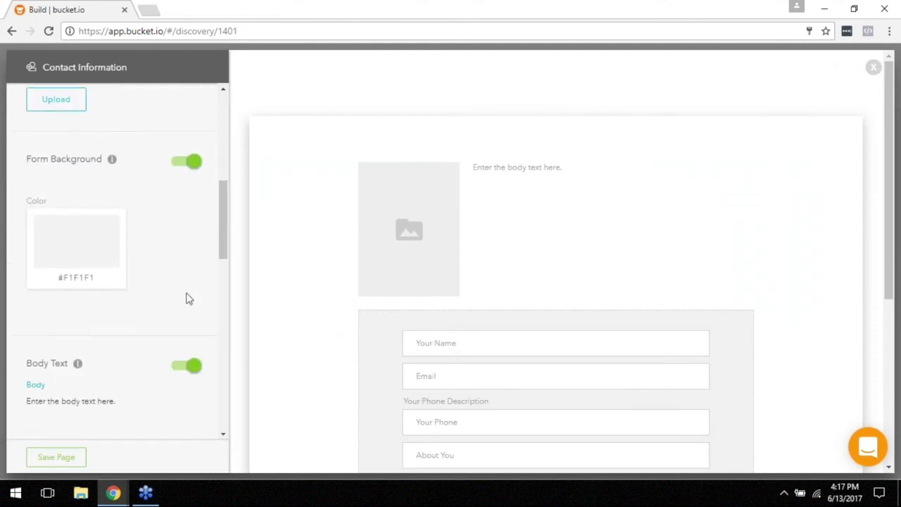
{"action": "triple_click", "coordinate": [125, 401]}
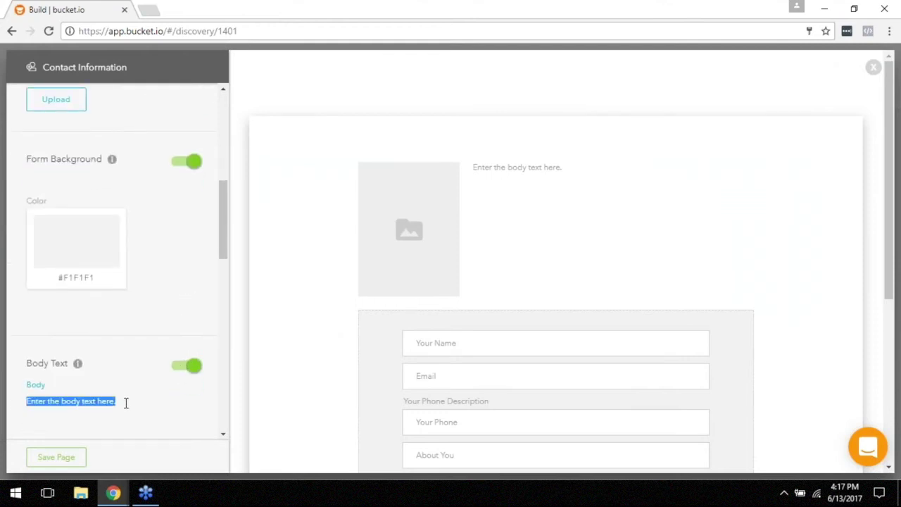
{"action": "key", "text": "ctrl+v"}
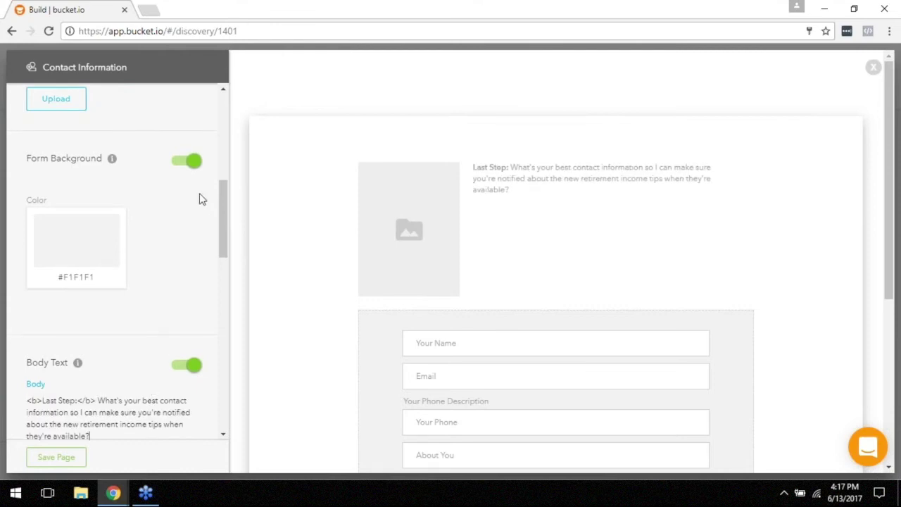
Turn off the Image / Video element of the Contact Information page
{"action": "scroll", "coordinate": [198, 290], "scroll_direction": "up", "scroll_amount": 1}
{"action": "scroll", "coordinate": [195, 275], "scroll_direction": "up", "scroll_amount": 3}
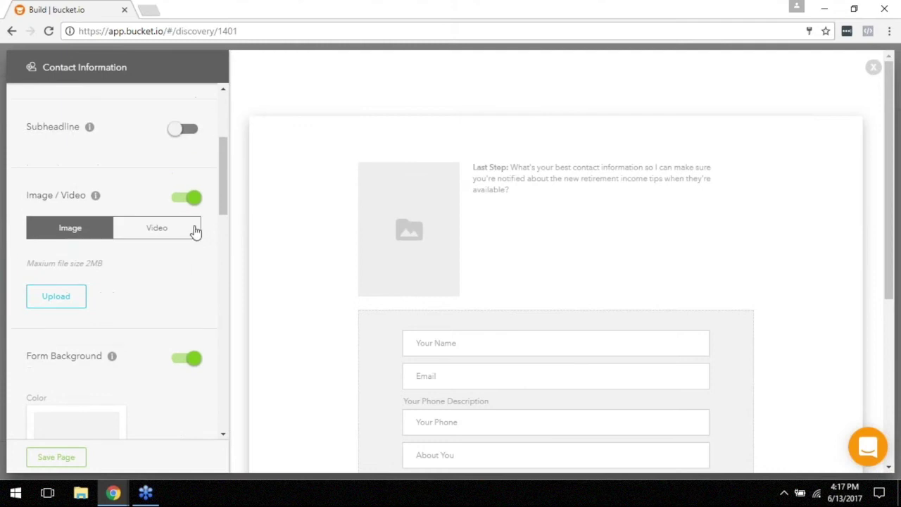
{"action": "left_click", "coordinate": [187, 199]}
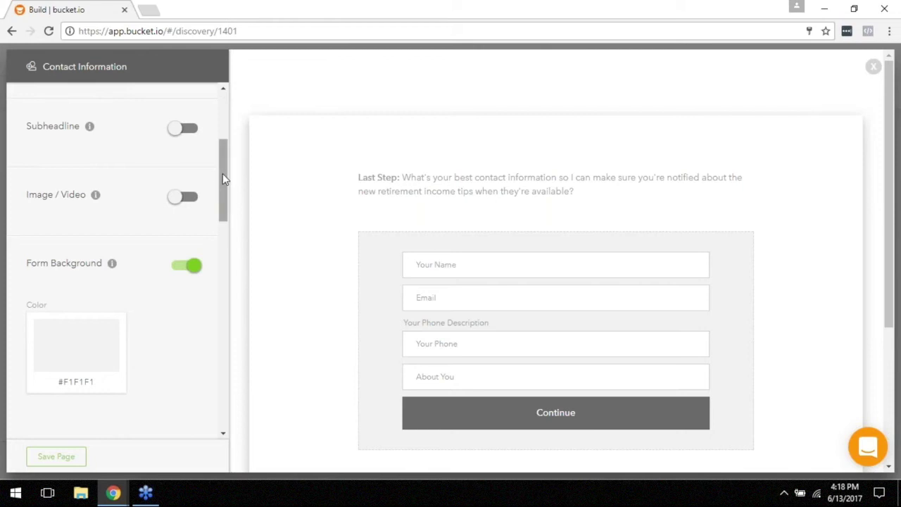
{"action": "left_click_drag", "start_coordinate": [223, 174], "coordinate": [227, 138]}
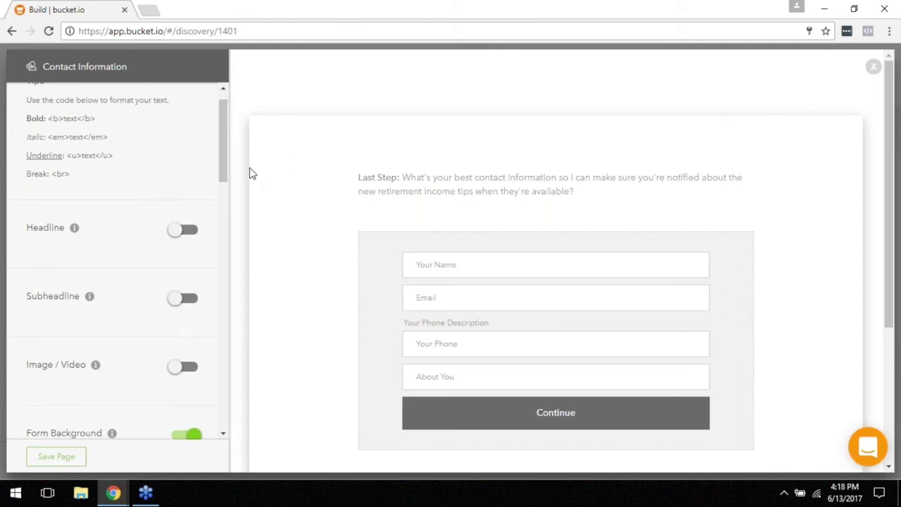
Copy the Phone Description entry of the CONTACT INFO section from the AST Demo Build sheet and return to the Contact Information page editor
{"action": "left_click_drag", "start_coordinate": [225, 162], "coordinate": [207, 265]}
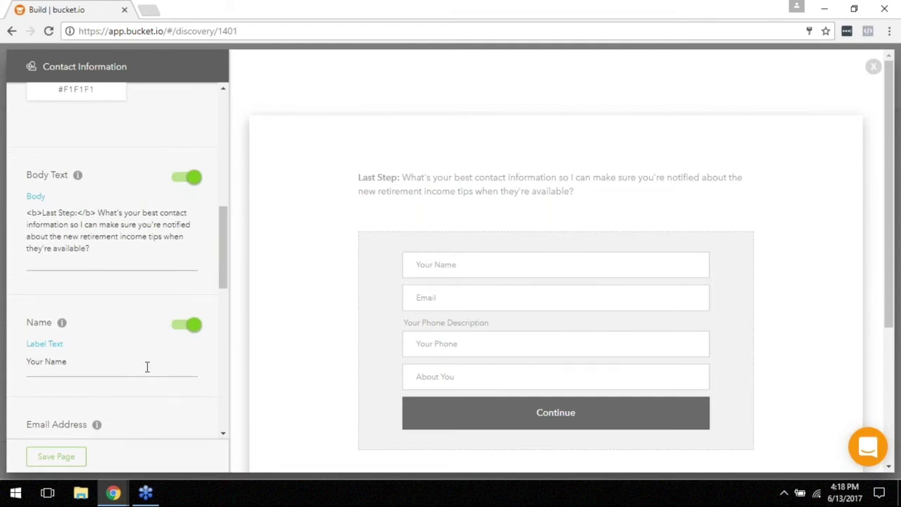
{"action": "scroll", "coordinate": [145, 199], "scroll_direction": "down", "scroll_amount": 1}
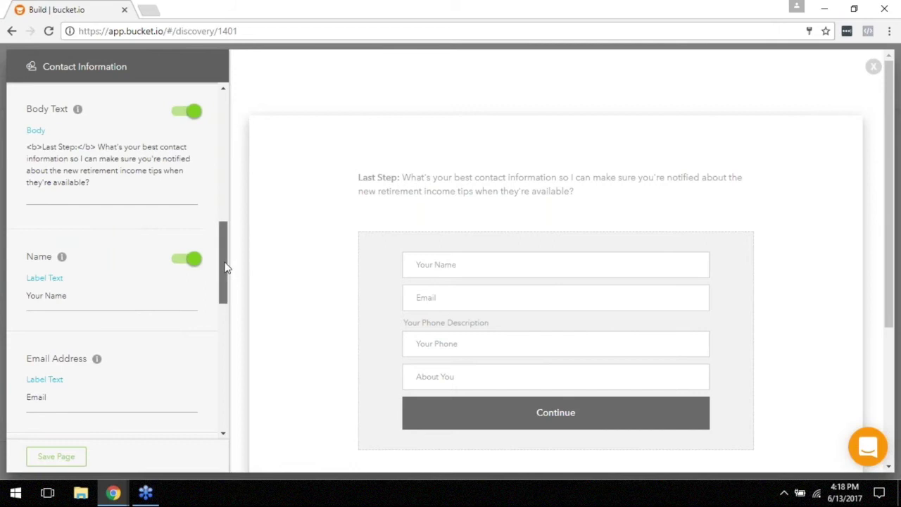
{"action": "left_click_drag", "start_coordinate": [225, 266], "coordinate": [221, 285]}
{"action": "key", "text": "alt+Tab"}
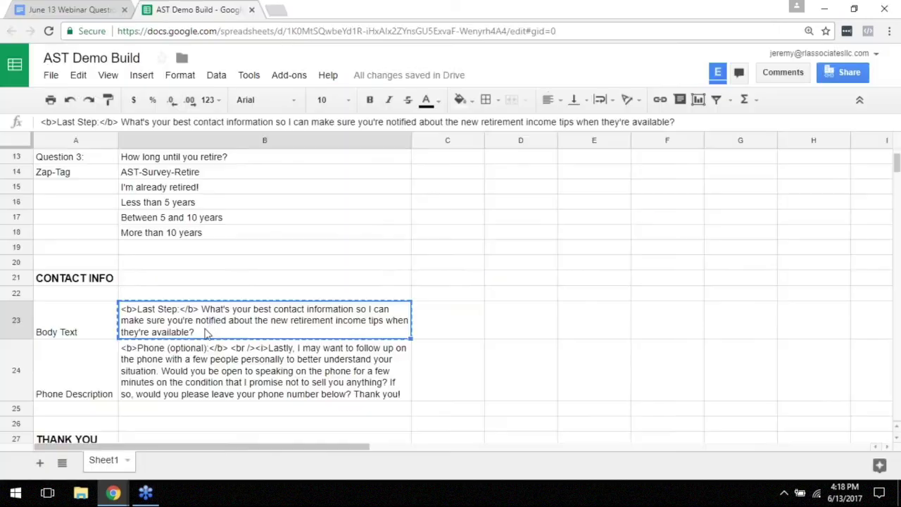
{"action": "left_click", "coordinate": [224, 325]}
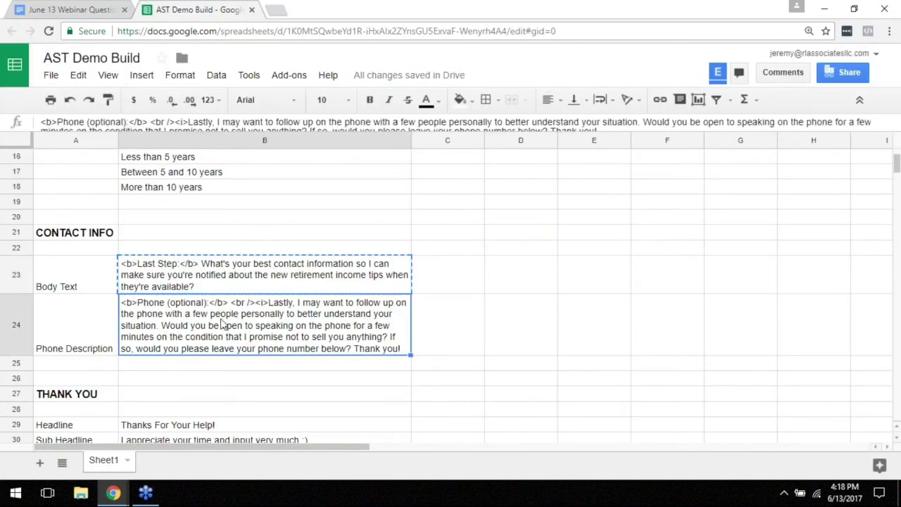
{"action": "key", "text": "ctrl+c"}
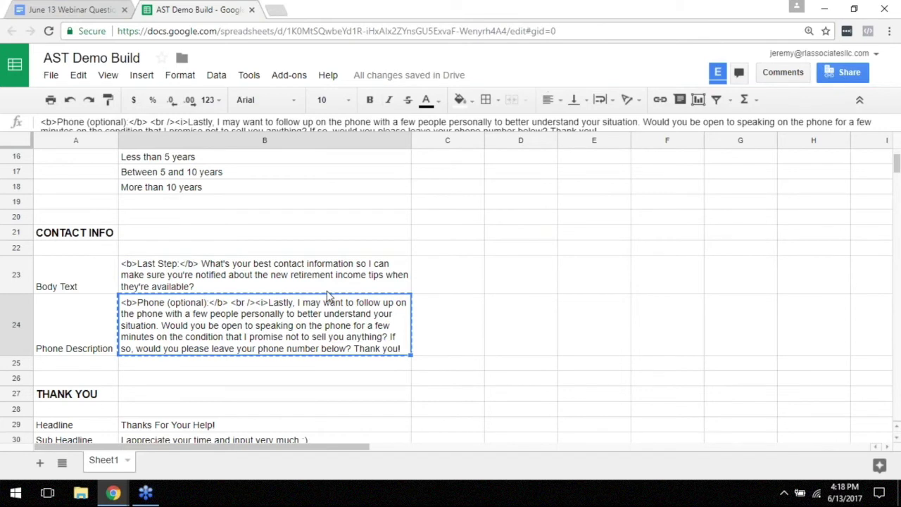
{"action": "key", "text": "alt+Tab"}
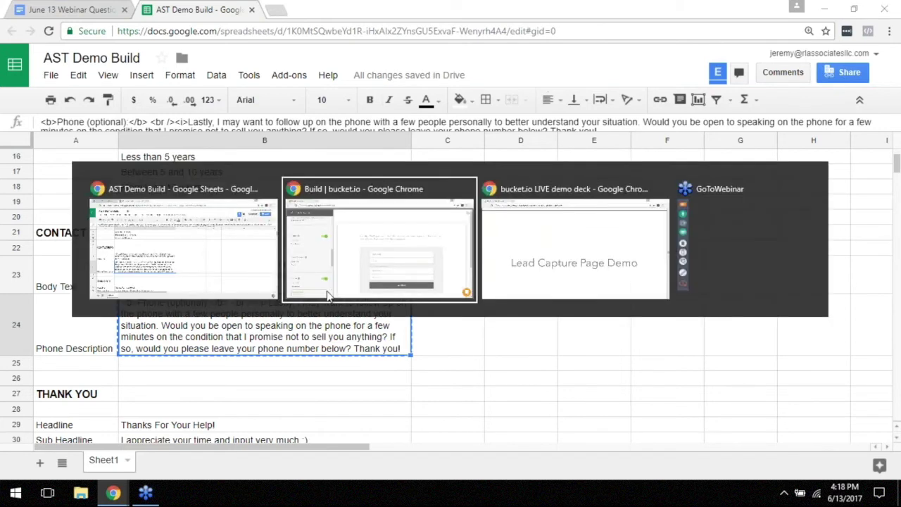
Replace the placeholder phone description on the Contact Information page with the copied "Phone (optional):" text
{"action": "scroll", "coordinate": [141, 264], "scroll_direction": "down", "scroll_amount": 1}
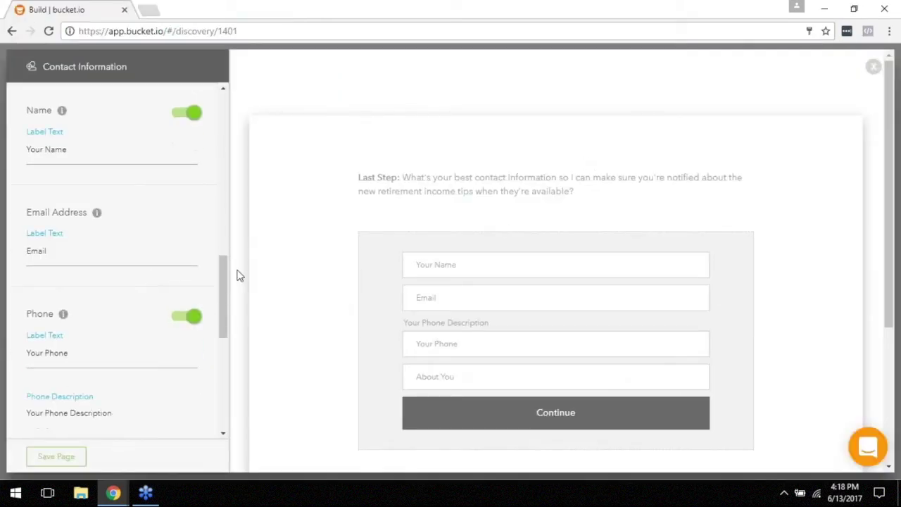
{"action": "left_click_drag", "start_coordinate": [223, 290], "coordinate": [223, 308]}
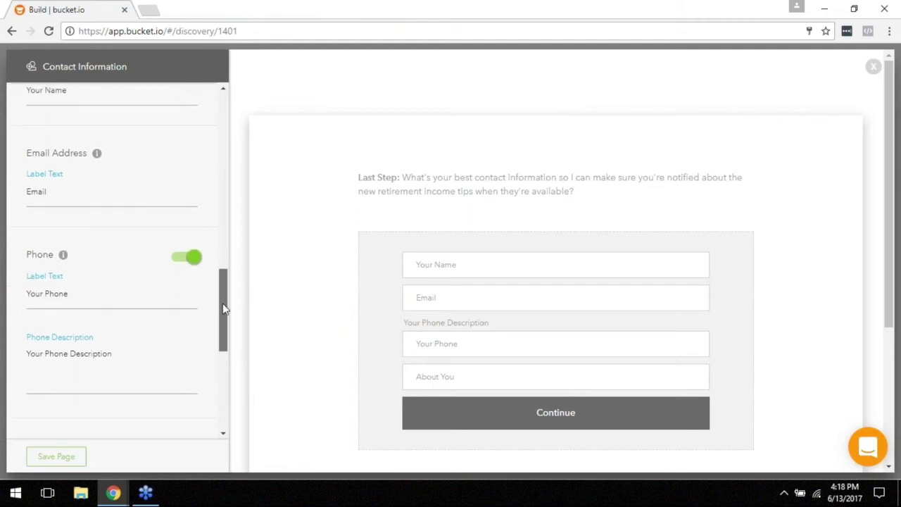
{"action": "triple_click", "coordinate": [132, 360]}
{"action": "key", "text": "ctrl+v"}
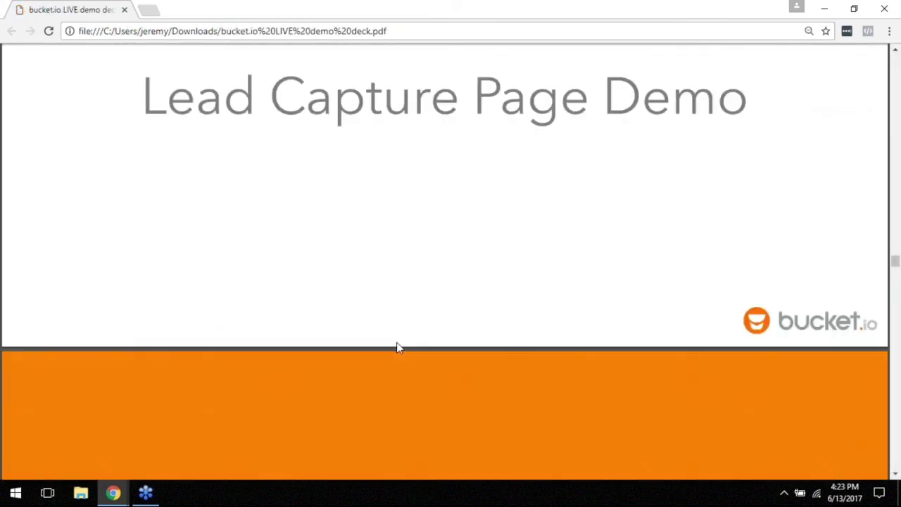
Review the Thank You Page slides of the demo deck, including the list of Thank You Page elements
{"action": "scroll", "coordinate": [396, 347], "scroll_direction": "down", "scroll_amount": 3}
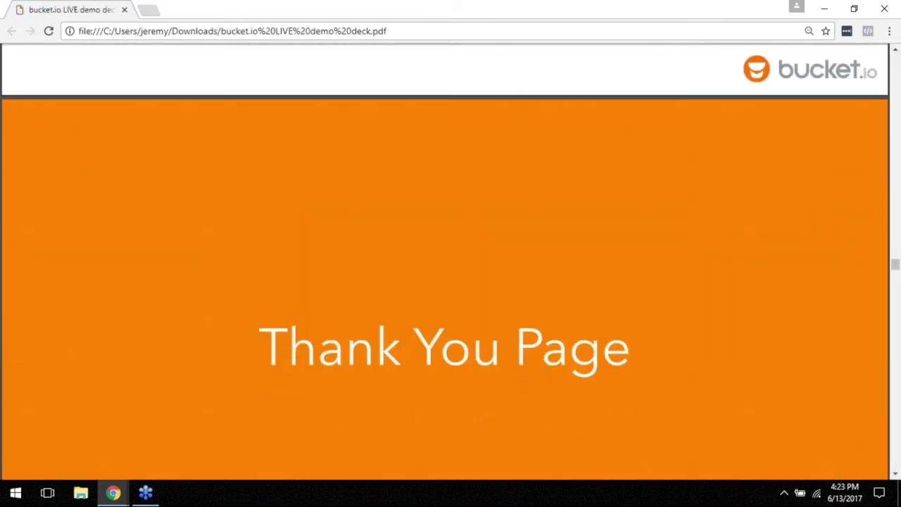
{"action": "scroll", "coordinate": [399, 344], "scroll_direction": "down", "scroll_amount": 1}
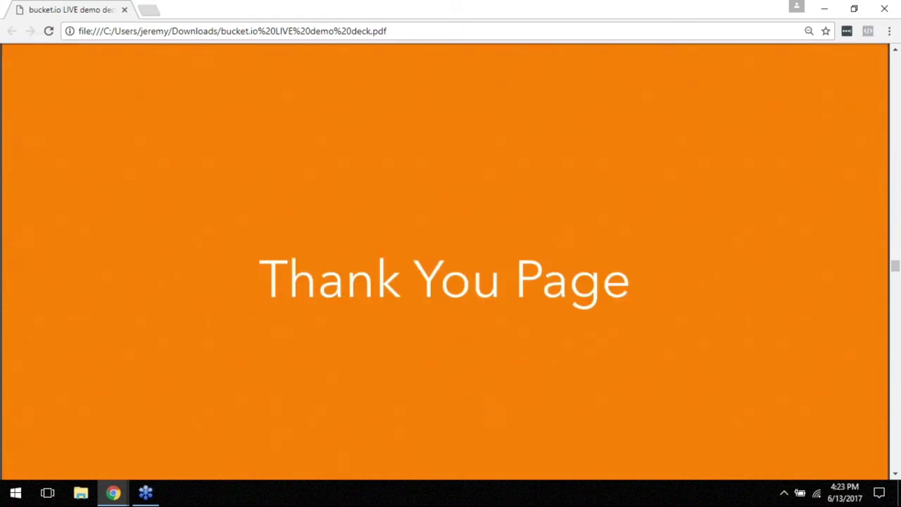
{"action": "scroll", "coordinate": [445, 253], "scroll_direction": "down", "scroll_amount": 1}
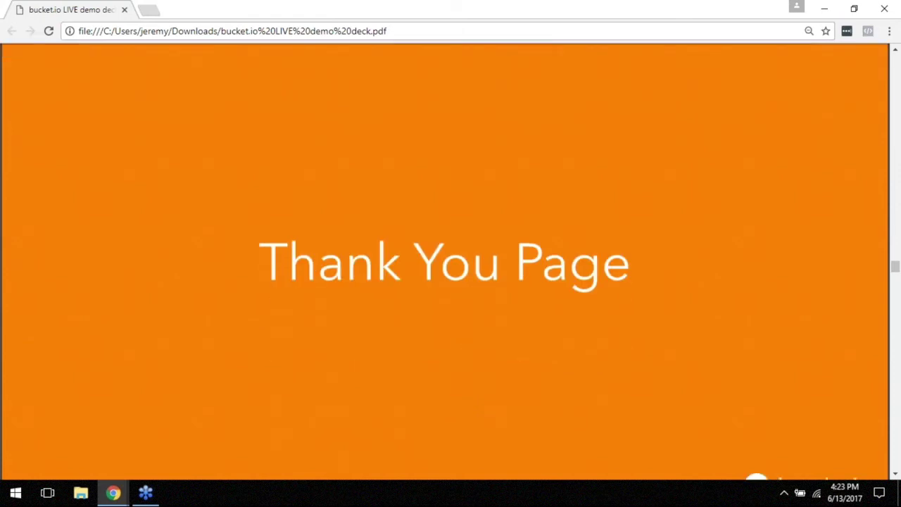
{"action": "scroll", "coordinate": [445, 253], "scroll_direction": "down", "scroll_amount": 5}
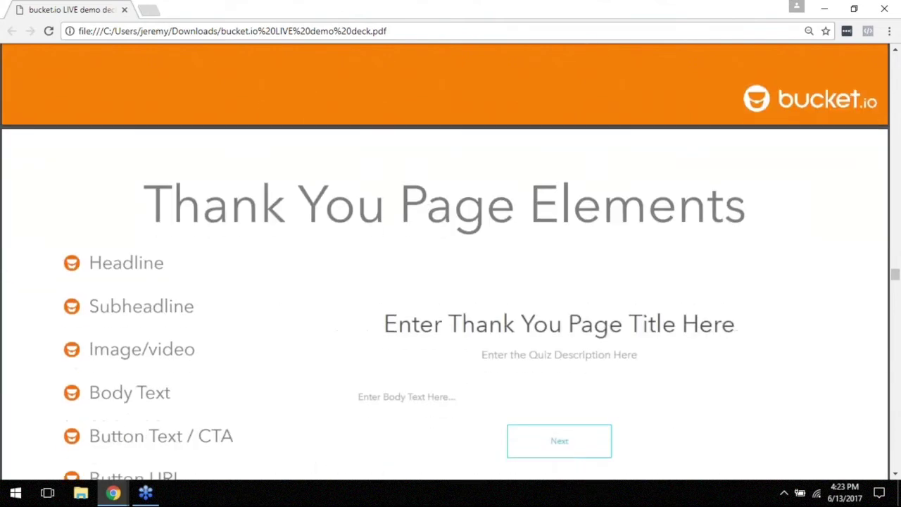
{"action": "scroll", "coordinate": [444, 253], "scroll_direction": "down", "scroll_amount": 2}
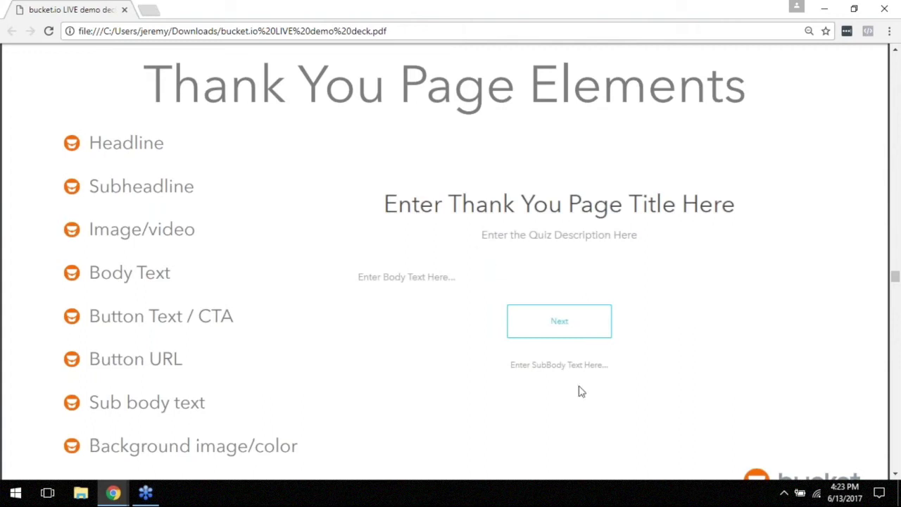
{"action": "scroll", "coordinate": [596, 280], "scroll_direction": "down", "scroll_amount": 1}
{"action": "scroll", "coordinate": [595, 280], "scroll_direction": "down", "scroll_amount": 5}
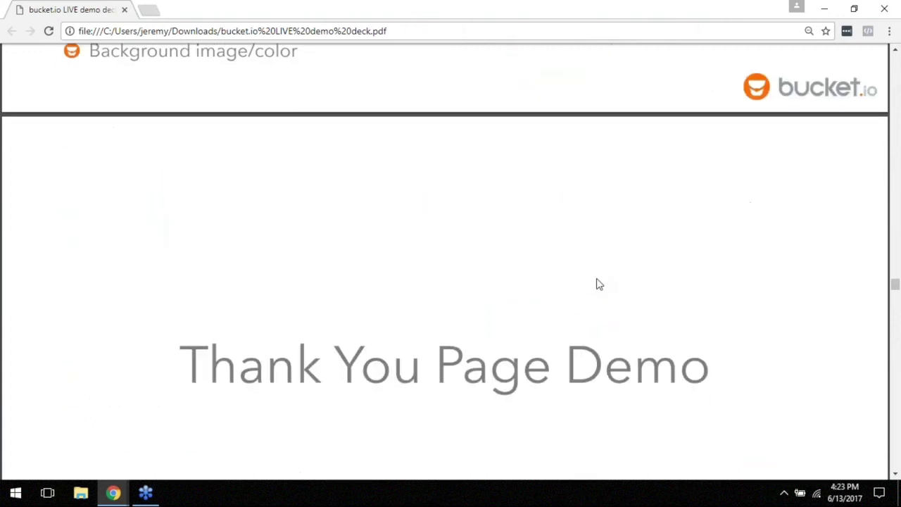
{"action": "scroll", "coordinate": [604, 290], "scroll_direction": "down", "scroll_amount": 1}
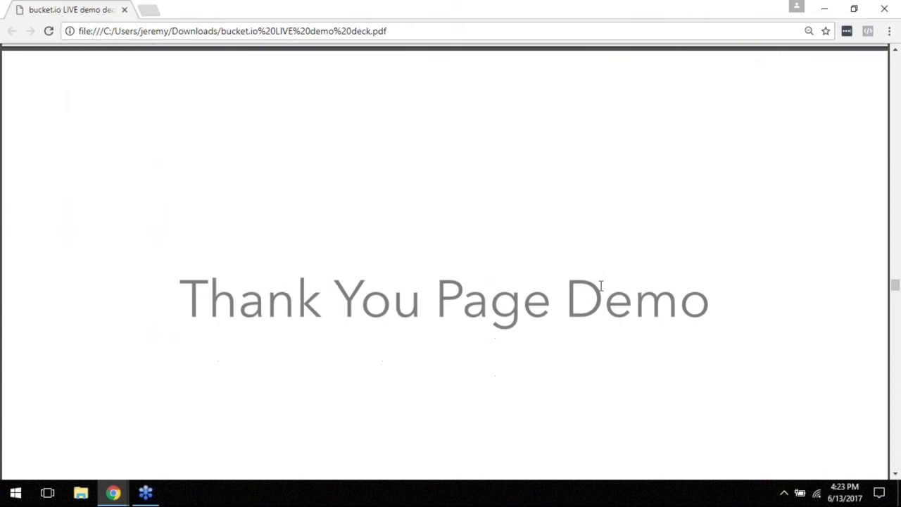
{"action": "scroll", "coordinate": [599, 282], "scroll_direction": "down", "scroll_amount": 1}
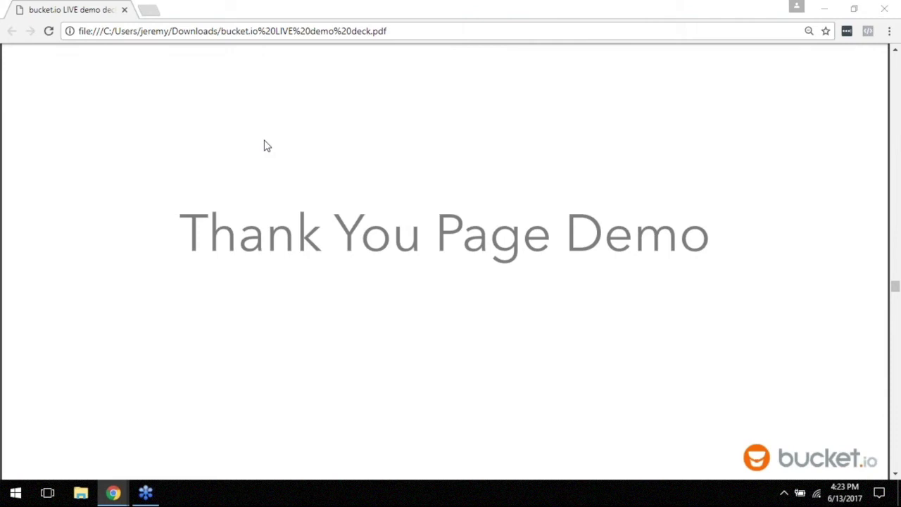
Switch back to the bucket.io survey builder and add a Thank You Page after the Contact Information page
{"action": "key", "text": "alt+Tab"}
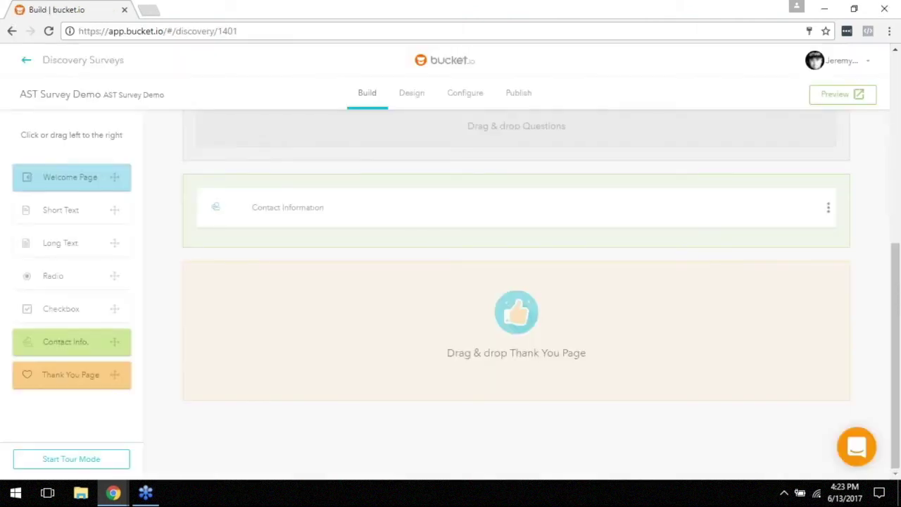
{"action": "left_click_drag", "start_coordinate": [49, 382], "coordinate": [352, 295]}
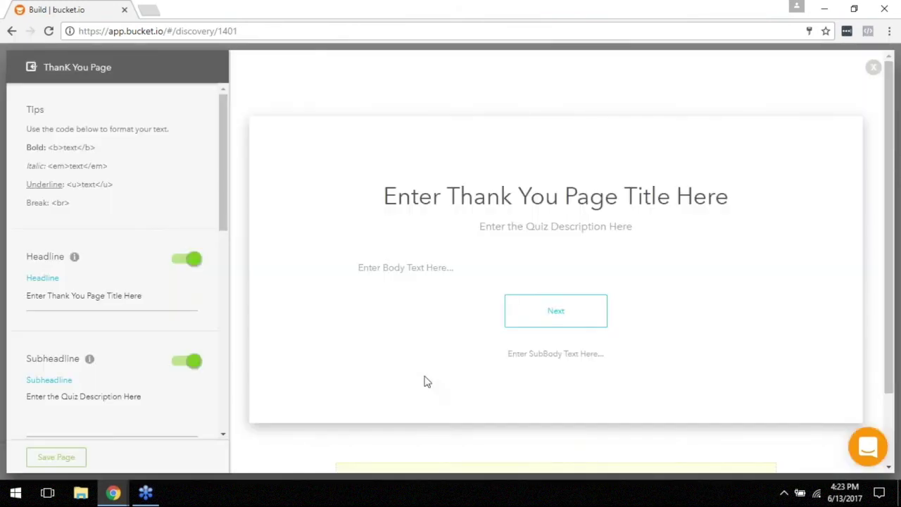
Set the Thank You Page headline to "Thanks For Your Help!", copied from the THANK YOU section of the AST Demo Build sheet
{"action": "key", "text": "alt+Tab"}
{"action": "key", "text": "alt+Tab"}
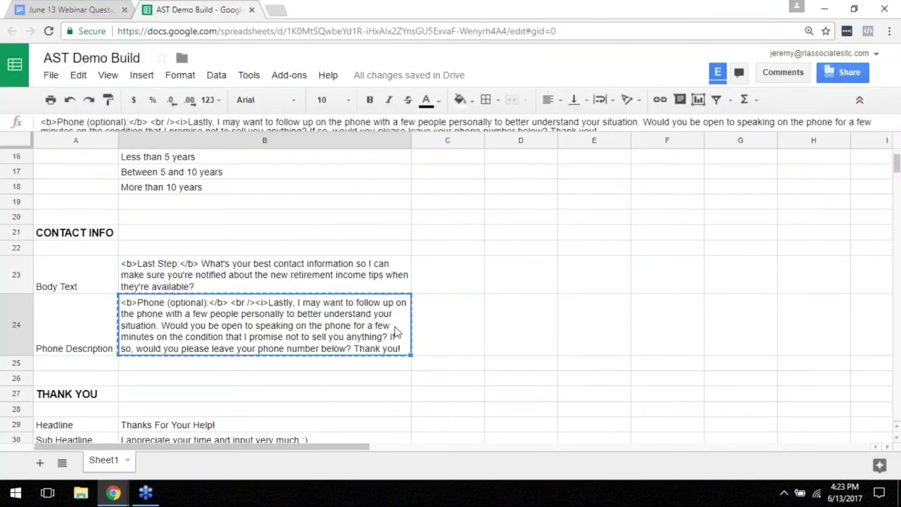
{"action": "scroll", "coordinate": [396, 330], "scroll_direction": "down", "scroll_amount": 2}
{"action": "left_click", "coordinate": [212, 335]}
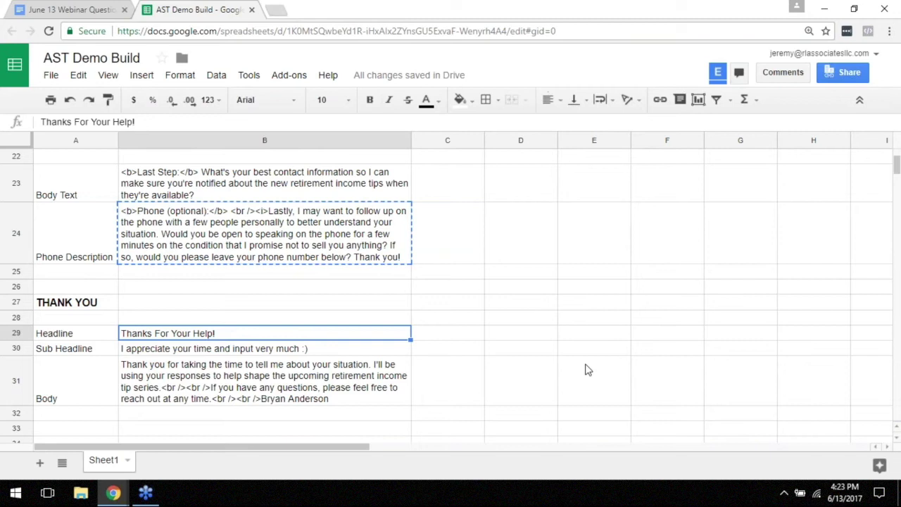
{"action": "key", "text": "ctrl+c"}
{"action": "key", "text": "alt+Tab"}
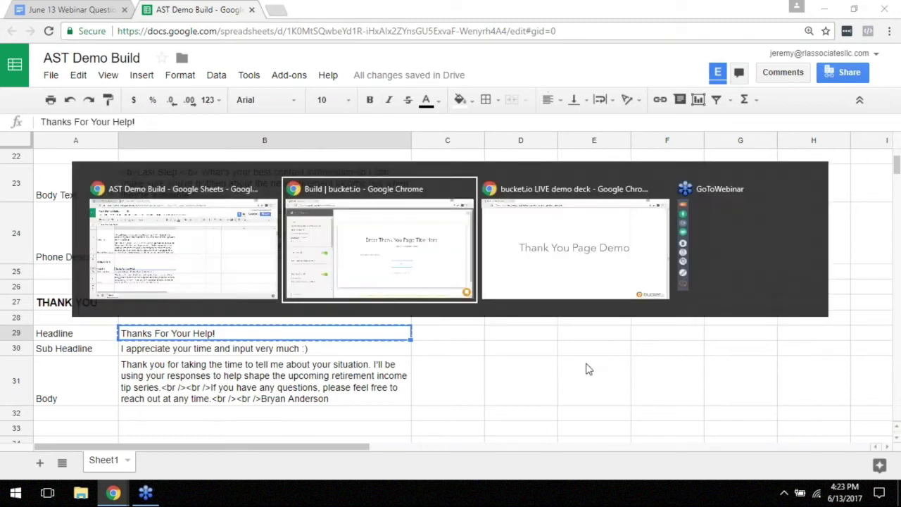
{"action": "left_click", "coordinate": [137, 290]}
{"action": "key", "text": "ctrl+v"}
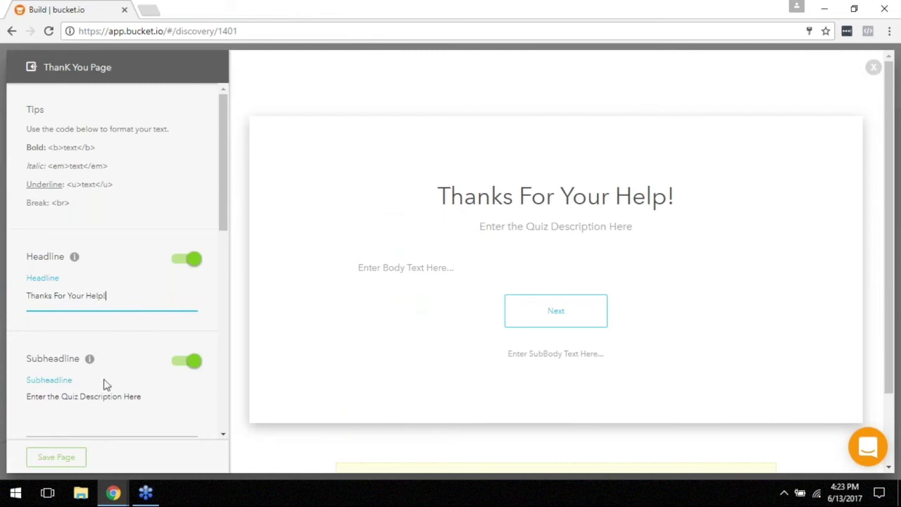
Replace the Thank You Page's placeholder subheadline with "I appreciate your time and input very much :)", copied from the AST Demo Build sheet
{"action": "triple_click", "coordinate": [105, 398]}
{"action": "key", "text": "alt+Tab"}
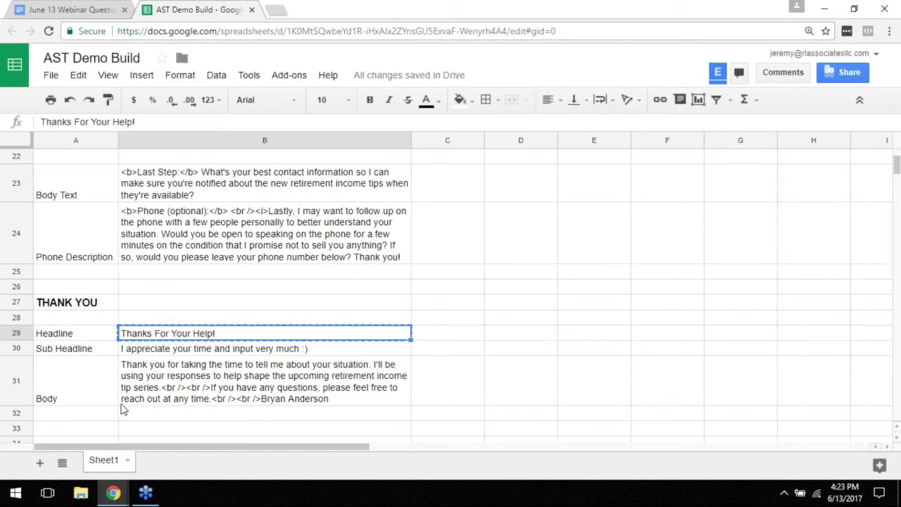
{"action": "left_click", "coordinate": [160, 352]}
{"action": "key", "text": "ctrl+c"}
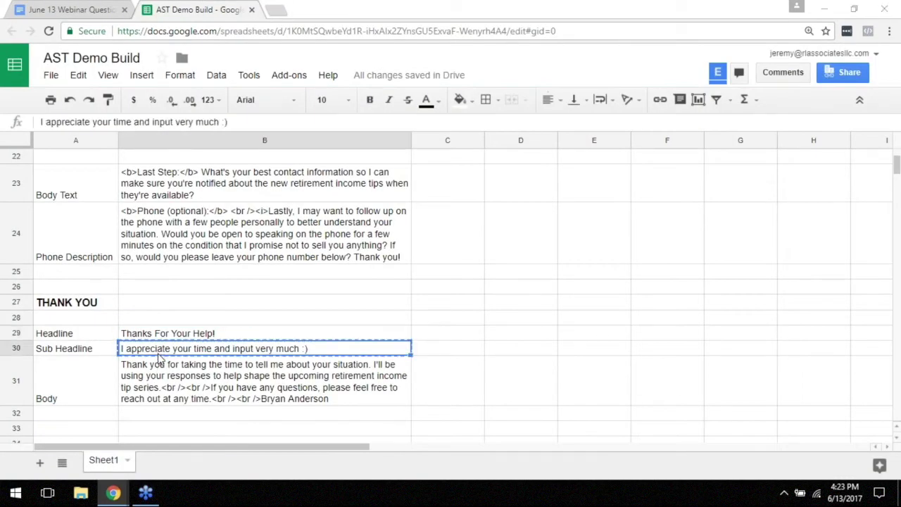
{"action": "key", "text": "alt+Tab"}
{"action": "key", "text": "ctrl+v"}
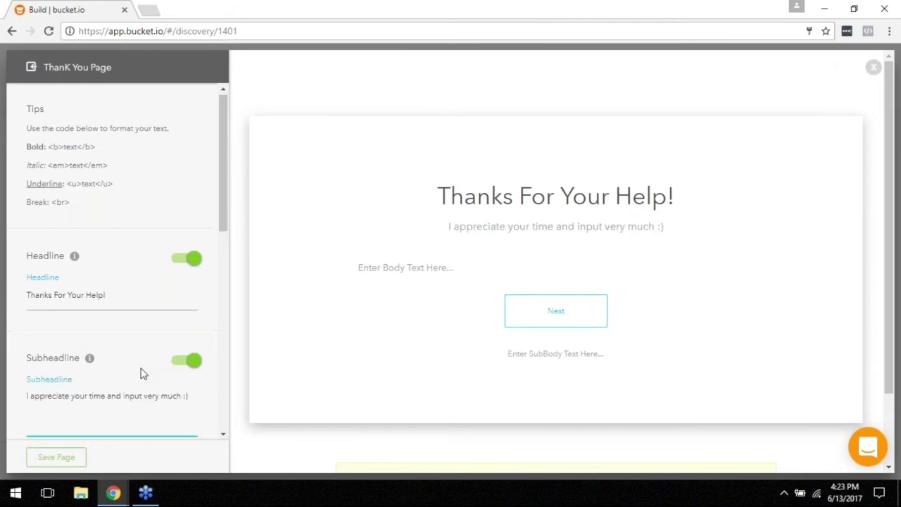
Try out the Image / Video element on the Thank You Page and turn it back off
{"action": "scroll", "coordinate": [143, 371], "scroll_direction": "down", "scroll_amount": 2}
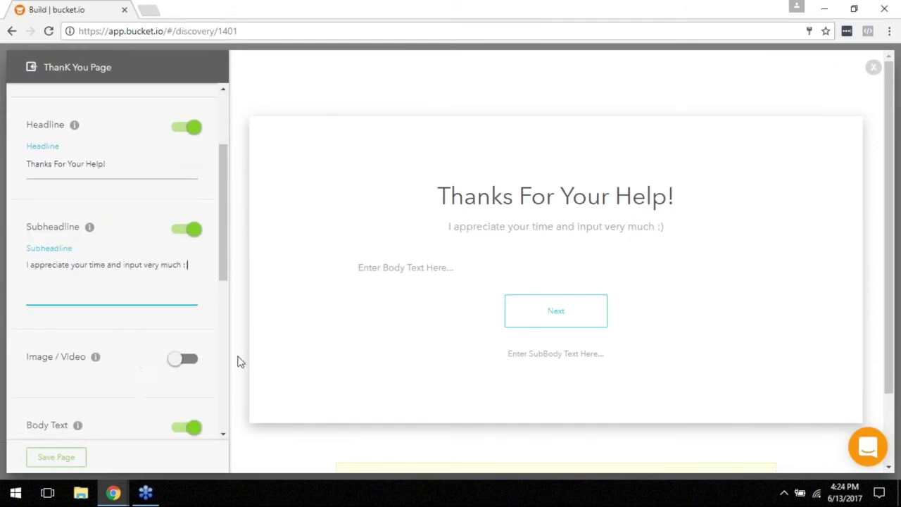
{"action": "left_click", "coordinate": [185, 360]}
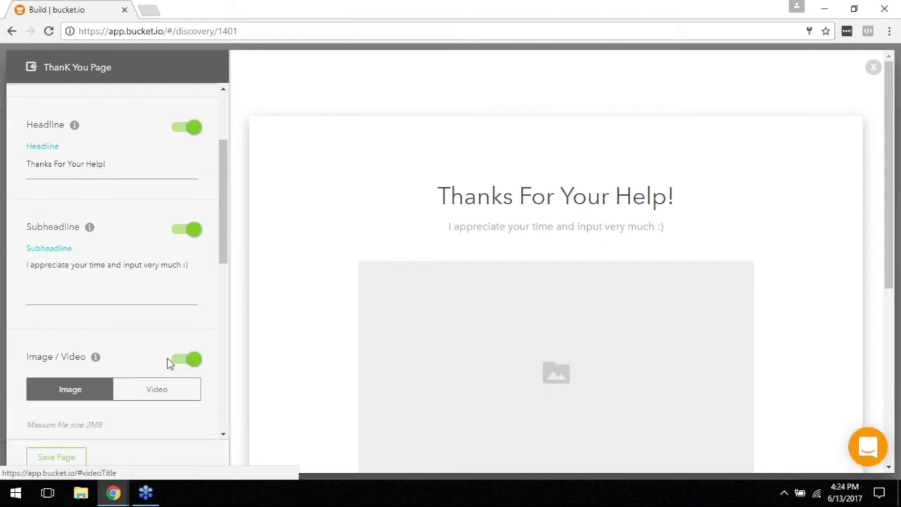
{"action": "left_click", "coordinate": [185, 360]}
Replace the Thank You Page's placeholder body text with the Body entry of the THANK YOU section copied from the AST Demo Build sheet
{"action": "scroll", "coordinate": [155, 359], "scroll_direction": "down", "scroll_amount": 2}
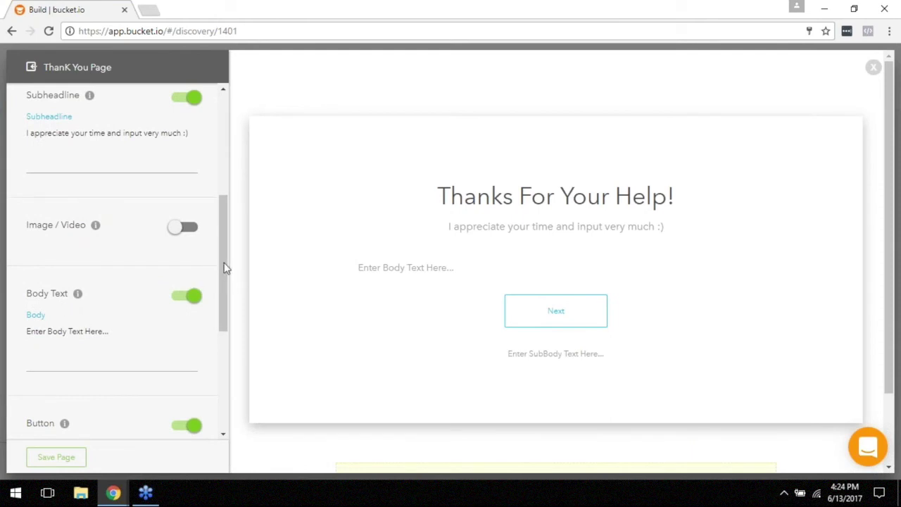
{"action": "scroll", "coordinate": [223, 265], "scroll_direction": "down", "scroll_amount": 1}
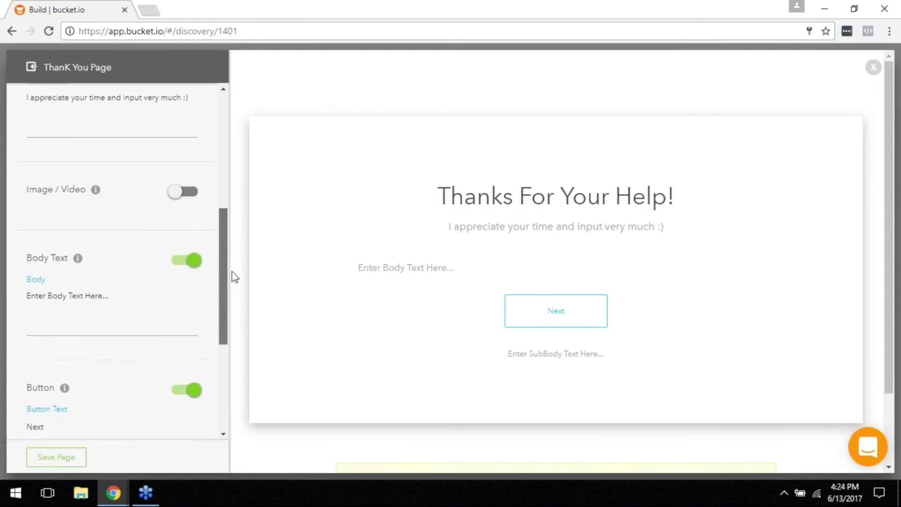
{"action": "scroll", "coordinate": [235, 276], "scroll_direction": "down", "scroll_amount": 1}
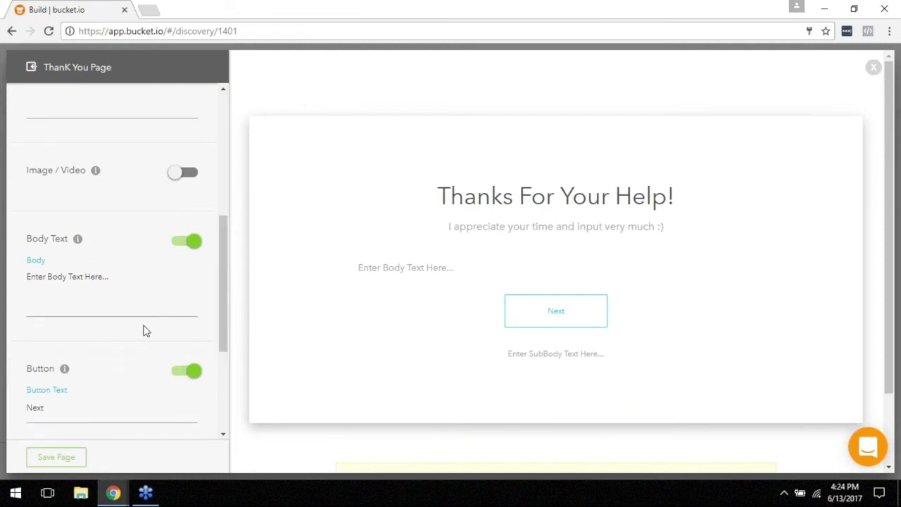
{"action": "key", "text": "alt+Tab"}
{"action": "left_click", "coordinate": [169, 388]}
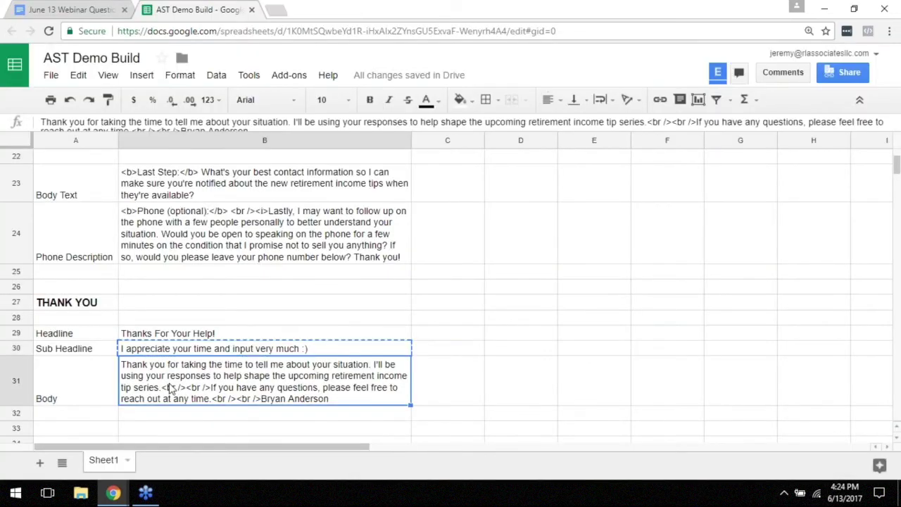
{"action": "key", "text": "ctrl+c"}
{"action": "key", "text": "alt+Tab"}
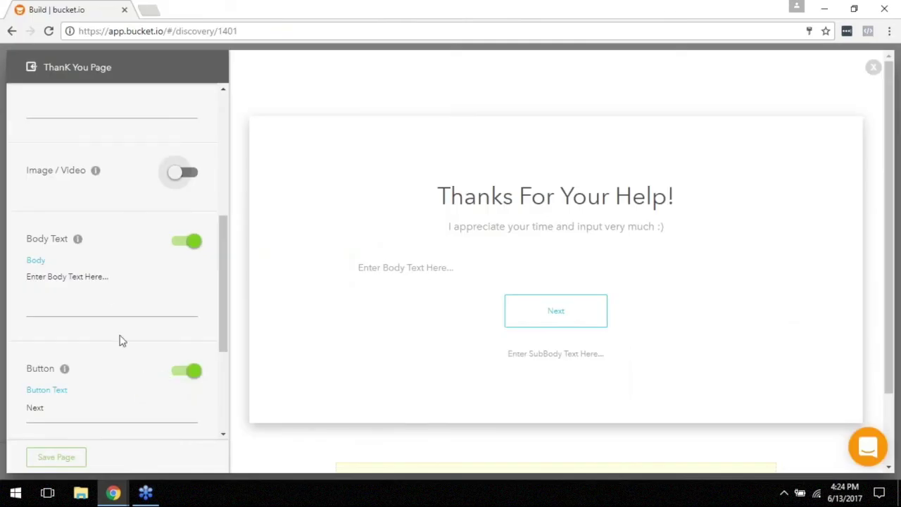
{"action": "left_click", "coordinate": [110, 296]}
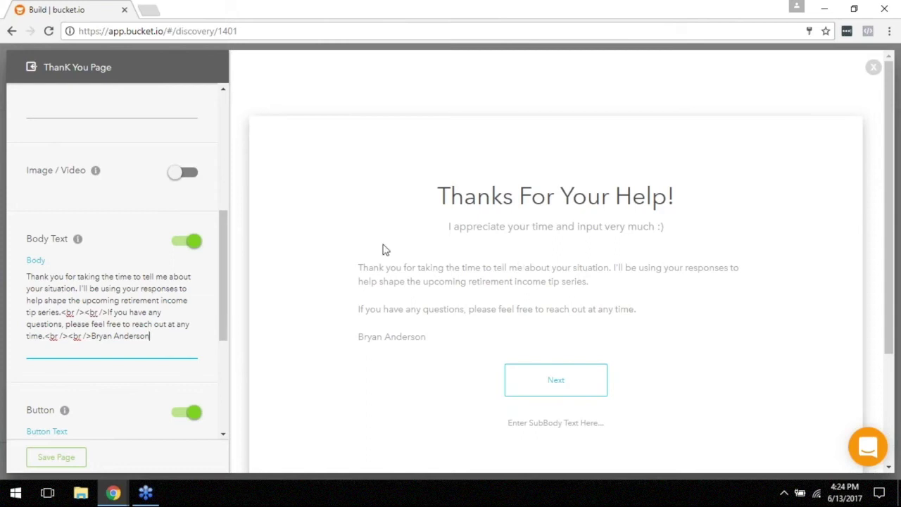
{"action": "left_click_drag", "start_coordinate": [226, 240], "coordinate": [227, 272]}
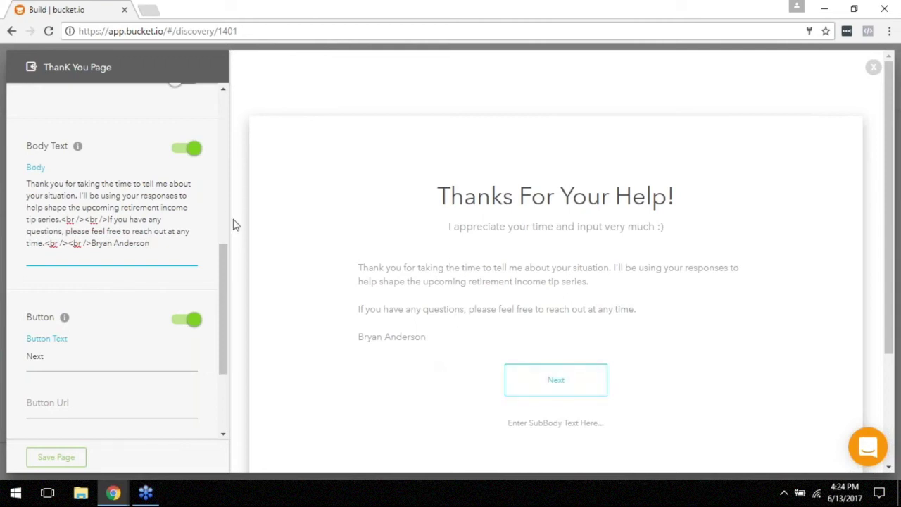
Turn off the Button and Sub Body Text elements on the Thank You Page and save the page
{"action": "left_click", "coordinate": [182, 321]}
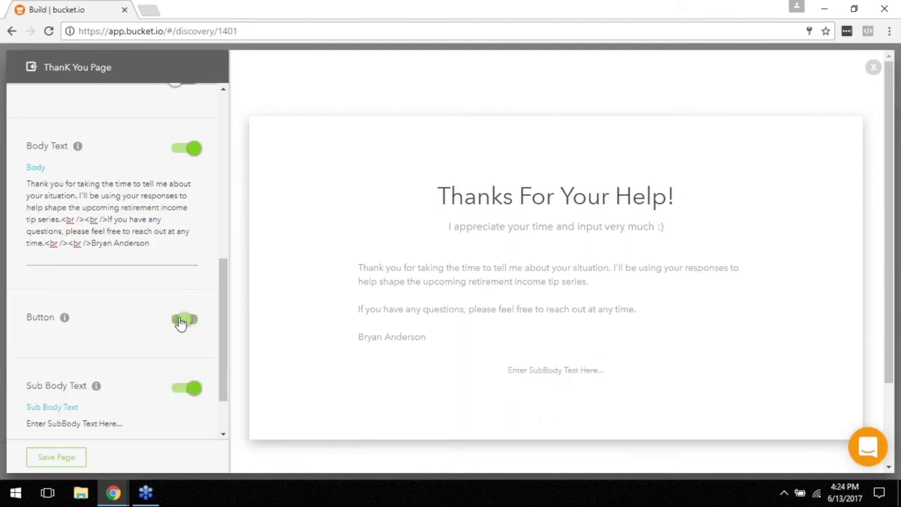
{"action": "scroll", "coordinate": [181, 366], "scroll_direction": "down", "scroll_amount": 1}
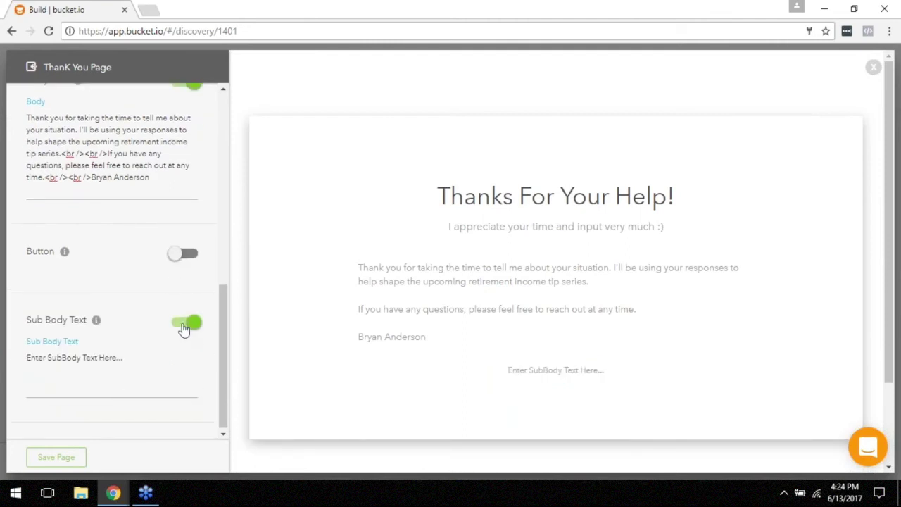
{"action": "left_click", "coordinate": [184, 324]}
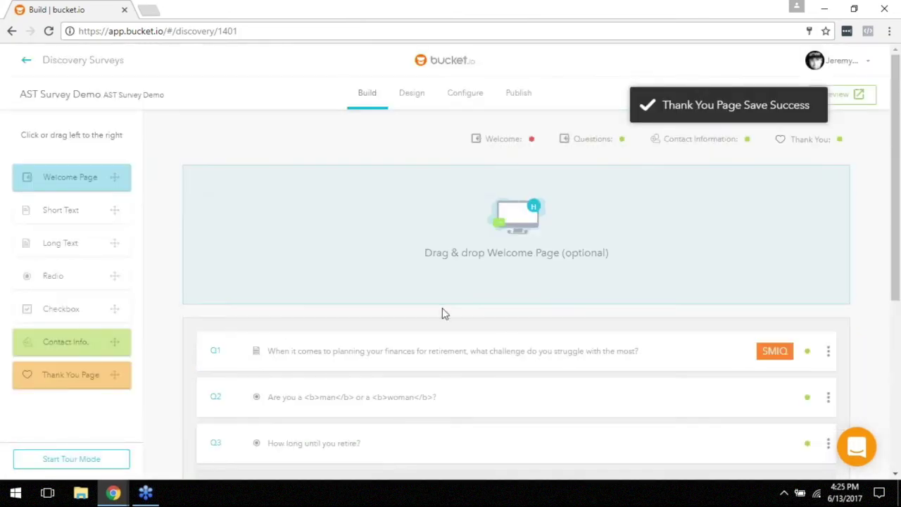
{"action": "scroll", "coordinate": [624, 238], "scroll_direction": "down", "scroll_amount": 4}
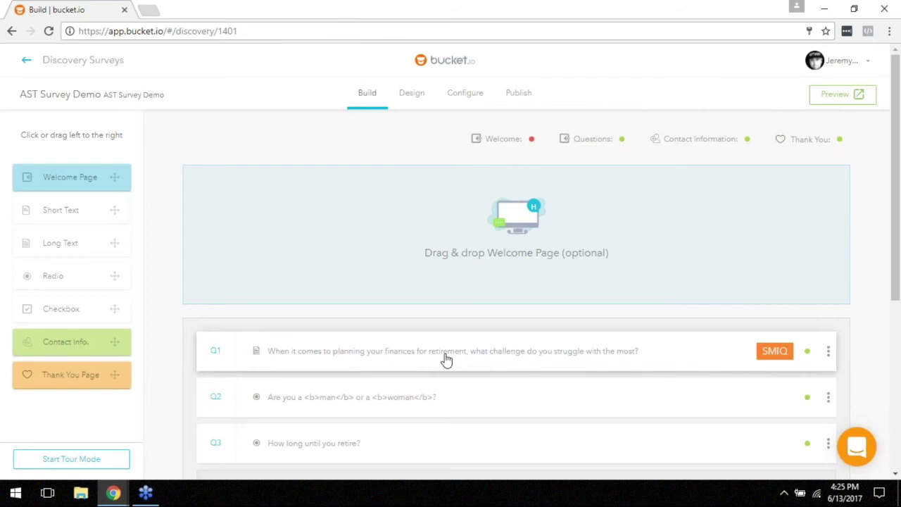
Switch to the bucket.io LIVE demo deck PDF and read through its Design slides up to the Design Demo slide
{"action": "key", "text": "alt+Tab"}
{"action": "key", "text": "Tab"}
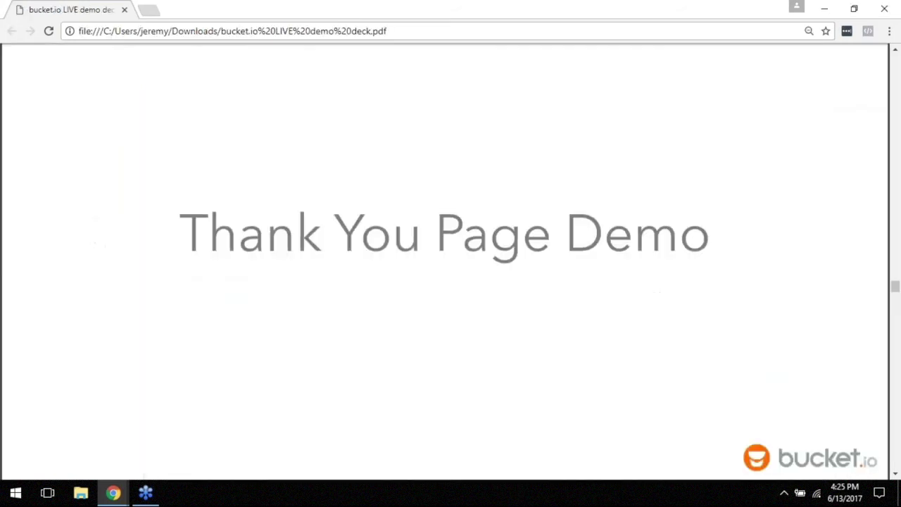
{"action": "scroll", "coordinate": [445, 260], "scroll_direction": "down", "scroll_amount": 6}
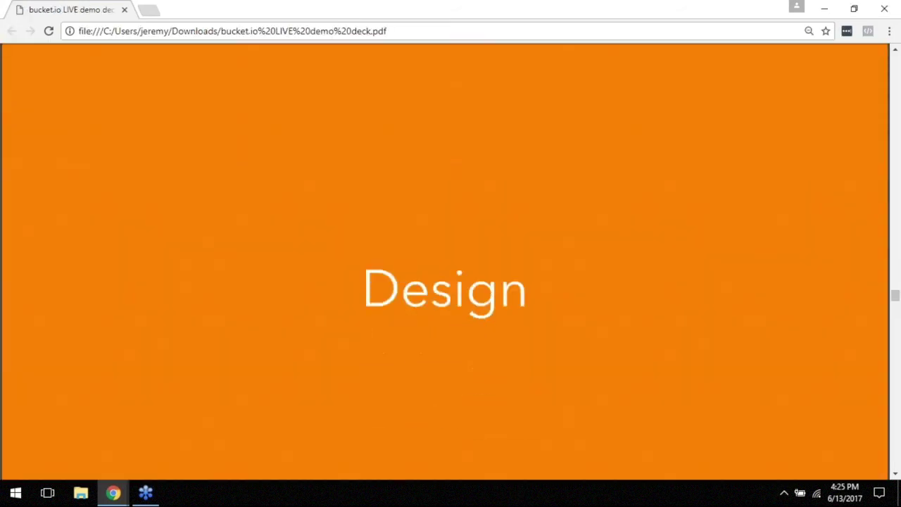
{"action": "scroll", "coordinate": [443, 346], "scroll_direction": "down", "scroll_amount": 1}
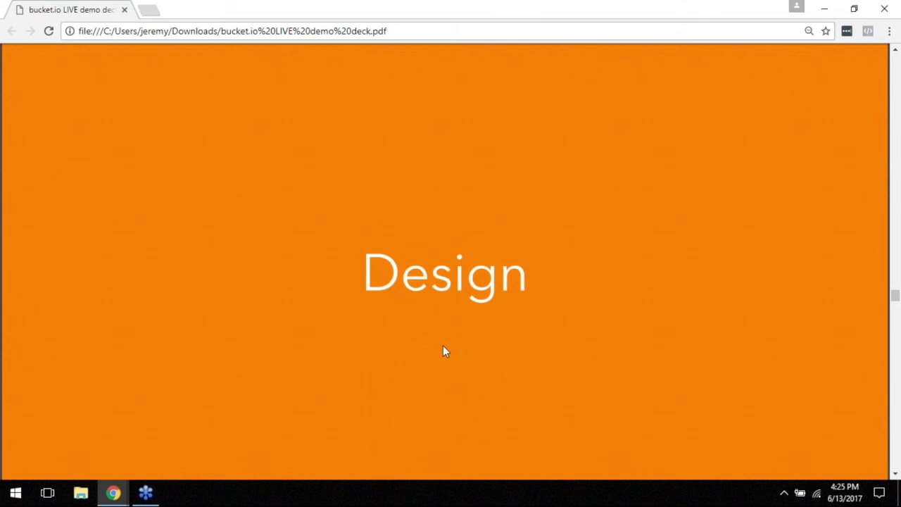
{"action": "scroll", "coordinate": [444, 350], "scroll_direction": "down", "scroll_amount": 4}
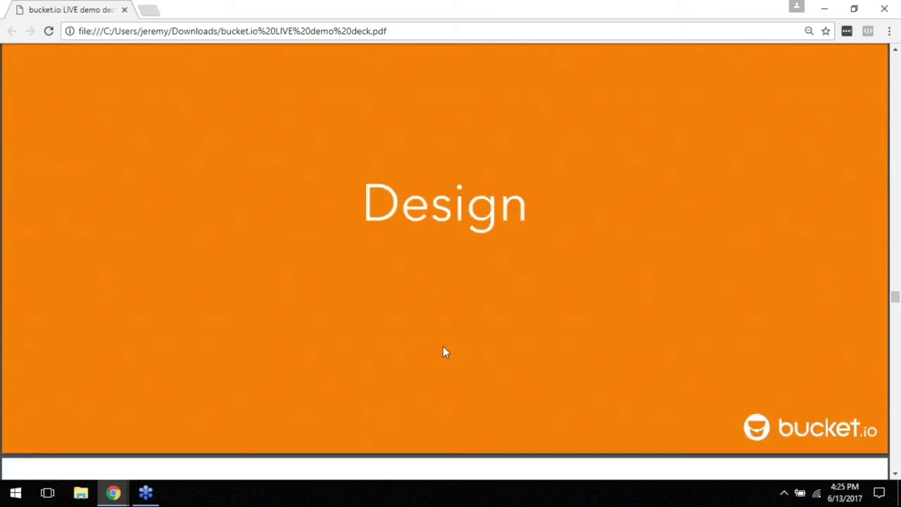
{"action": "scroll", "coordinate": [445, 260], "scroll_direction": "down", "scroll_amount": 3}
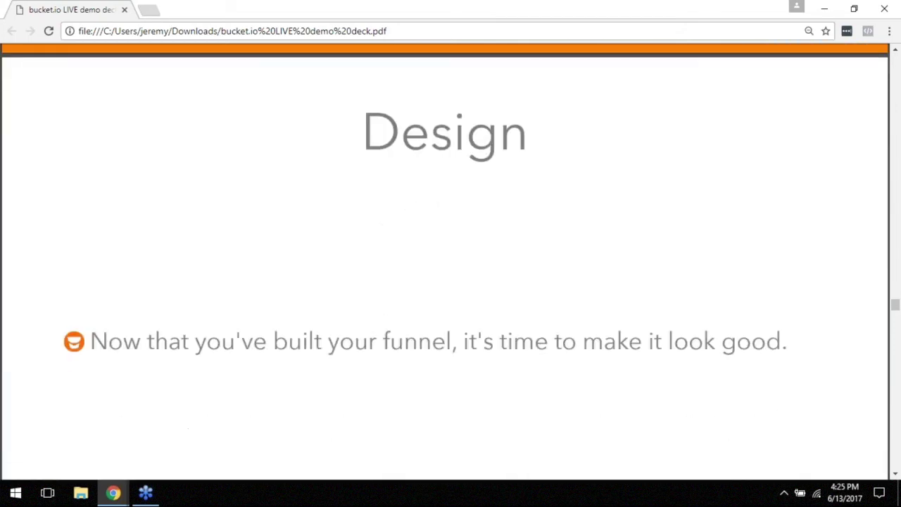
{"action": "scroll", "coordinate": [444, 371], "scroll_direction": "down", "scroll_amount": 1}
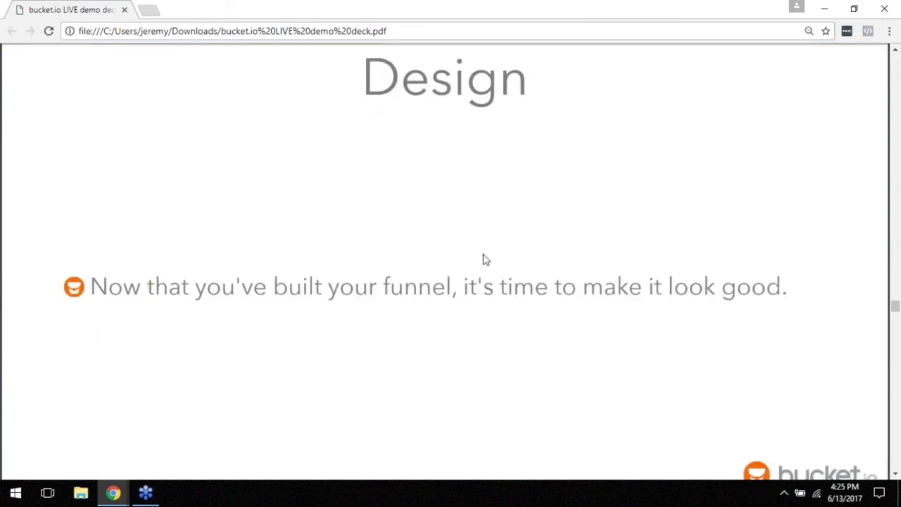
{"action": "scroll", "coordinate": [492, 254], "scroll_direction": "down", "scroll_amount": 1}
{"action": "scroll", "coordinate": [493, 255], "scroll_direction": "down", "scroll_amount": 5}
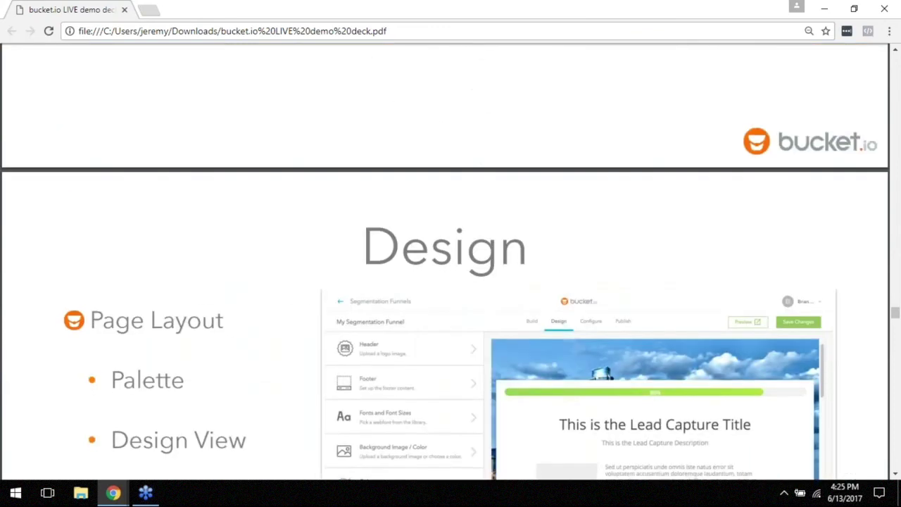
{"action": "scroll", "coordinate": [493, 255], "scroll_direction": "down", "scroll_amount": 2}
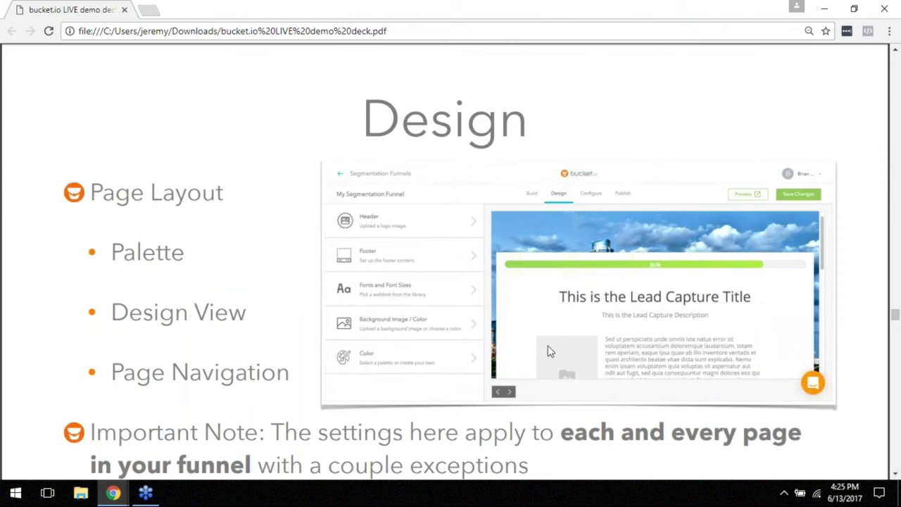
{"action": "scroll", "coordinate": [591, 313], "scroll_direction": "down", "scroll_amount": 1}
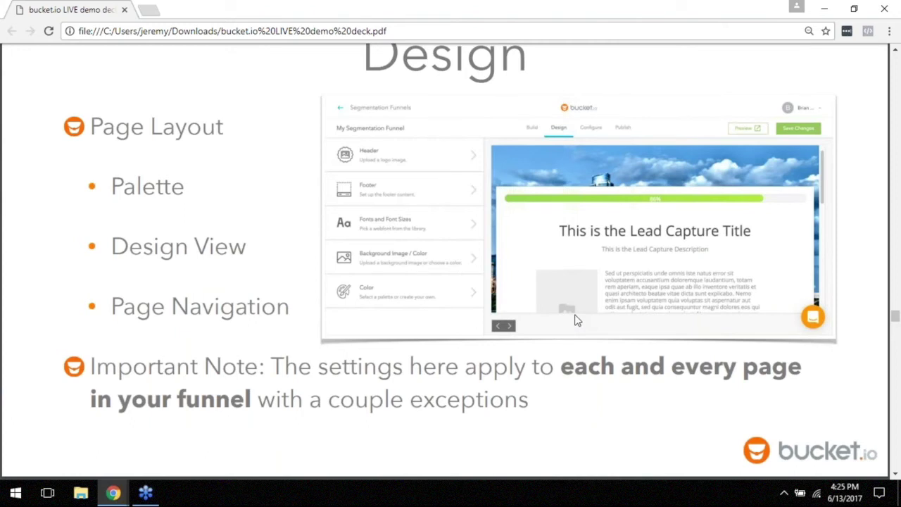
{"action": "scroll", "coordinate": [557, 313], "scroll_direction": "down", "scroll_amount": 3}
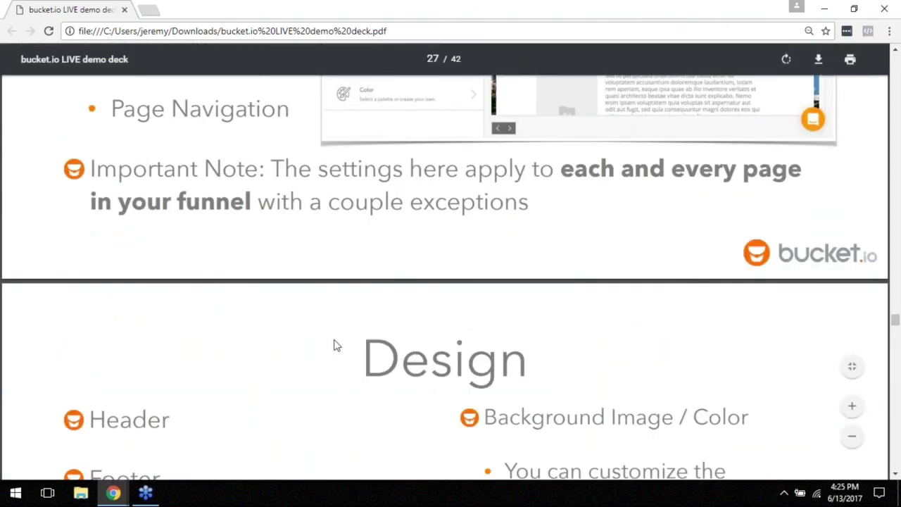
{"action": "scroll", "coordinate": [345, 355], "scroll_direction": "down", "scroll_amount": 3}
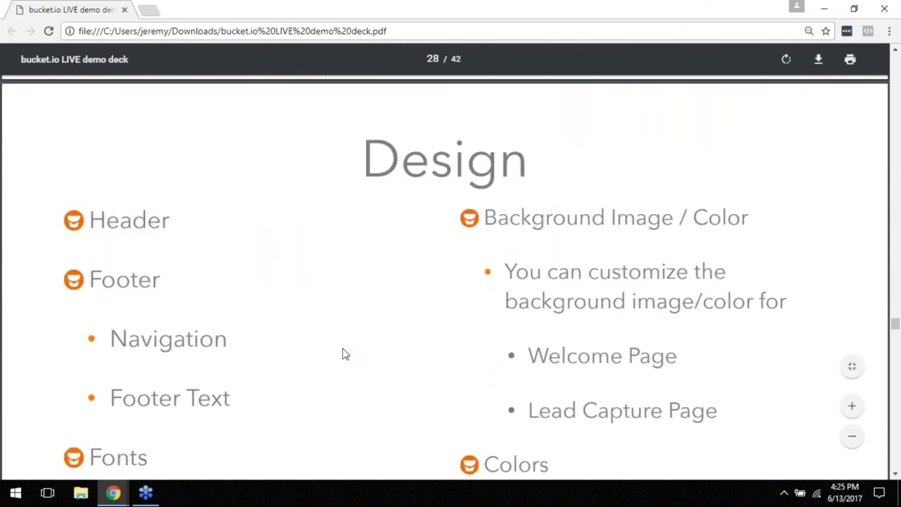
{"action": "scroll", "coordinate": [344, 354], "scroll_direction": "down", "scroll_amount": 2}
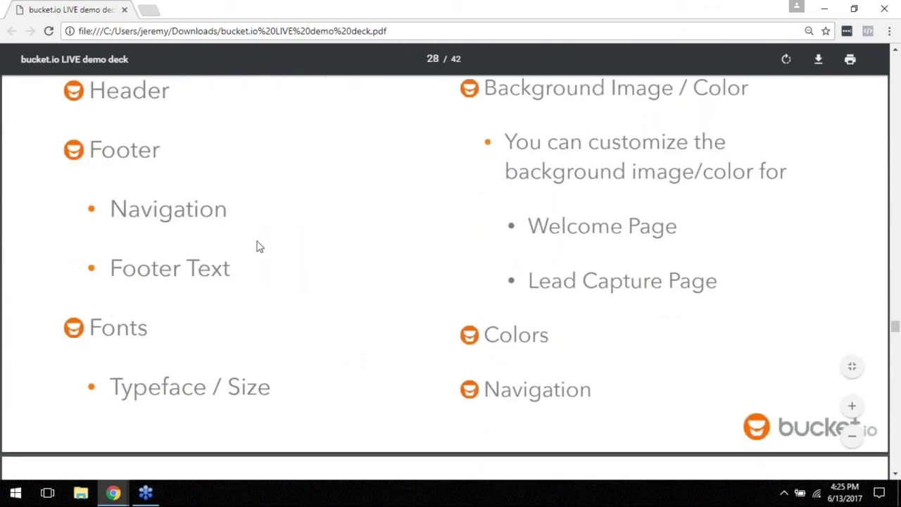
{"action": "scroll", "coordinate": [270, 265], "scroll_direction": "down", "scroll_amount": 6}
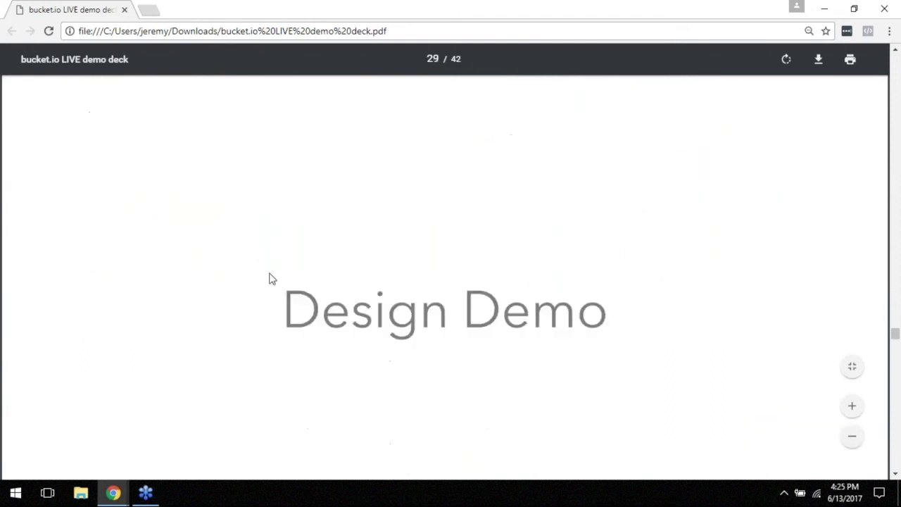
Switch back to the bucket.io survey and upload the ast-logo image as the header logo in its design settings
{"action": "key", "text": "alt+Tab"}
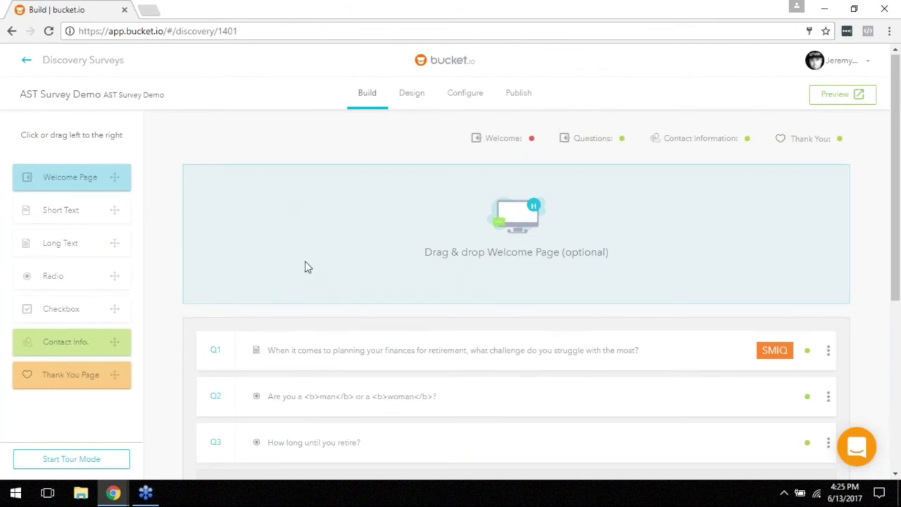
{"action": "scroll", "coordinate": [305, 267], "scroll_direction": "down", "scroll_amount": 4}
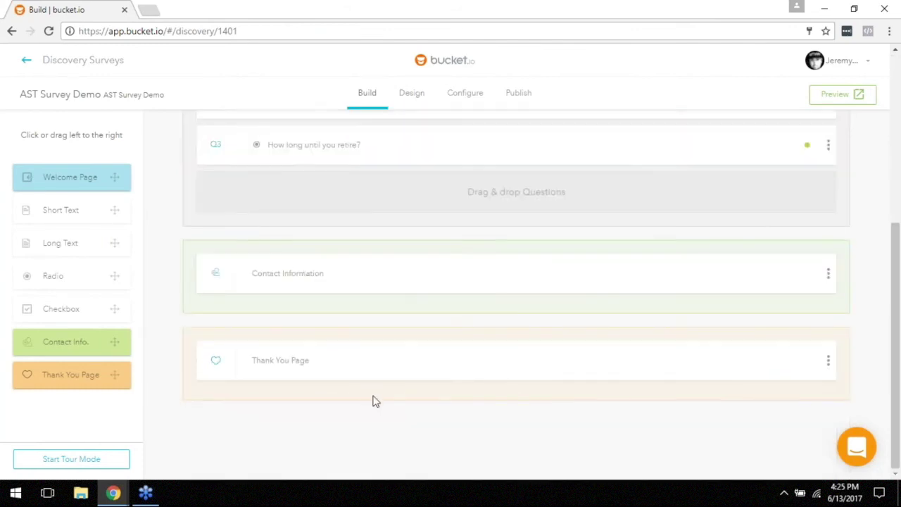
{"action": "scroll", "coordinate": [359, 328], "scroll_direction": "up", "scroll_amount": 5}
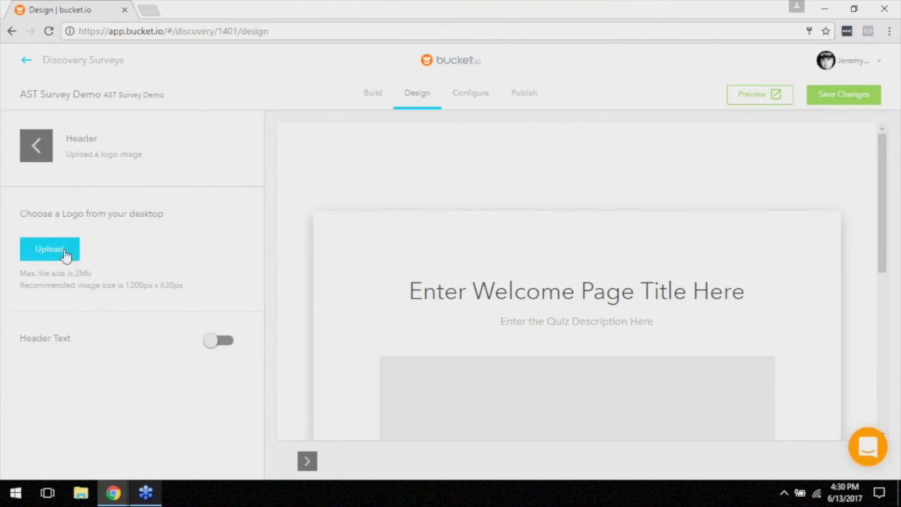
{"action": "left_click", "coordinate": [50, 249]}
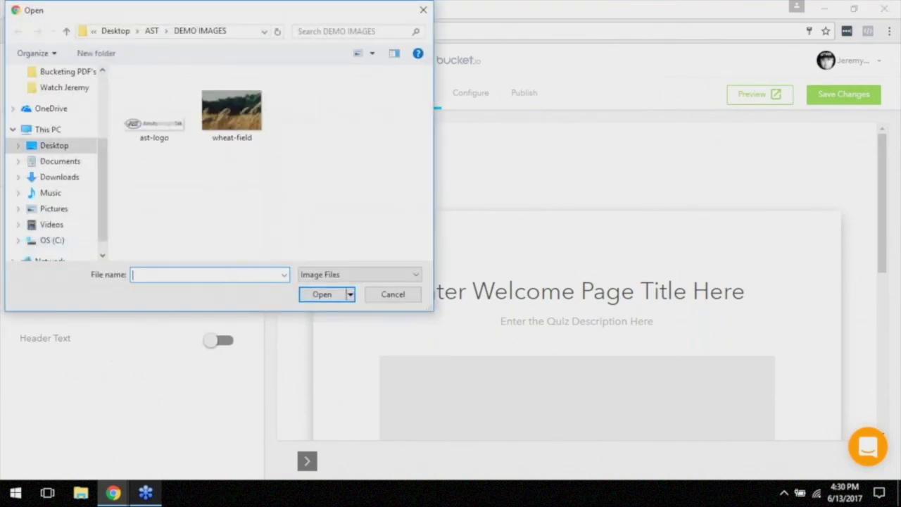
{"action": "double_click", "coordinate": [152, 135]}
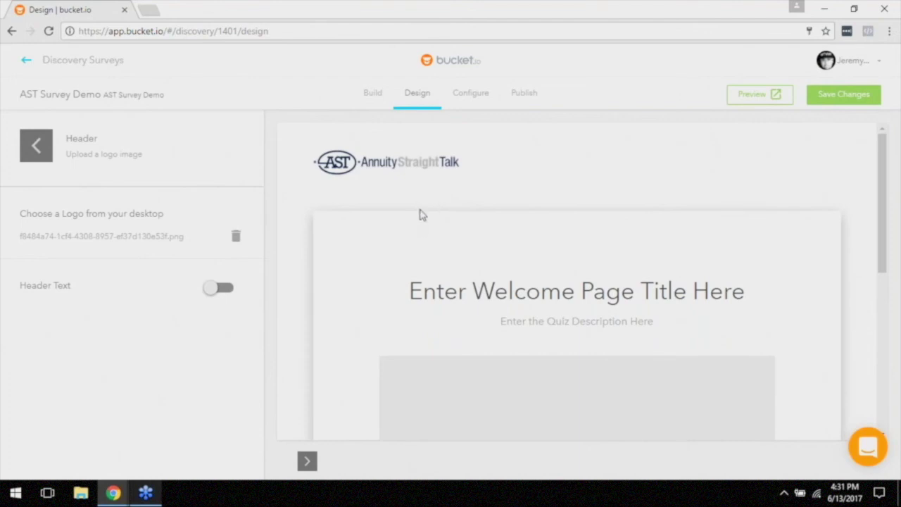
{"action": "left_click", "coordinate": [49, 155]}
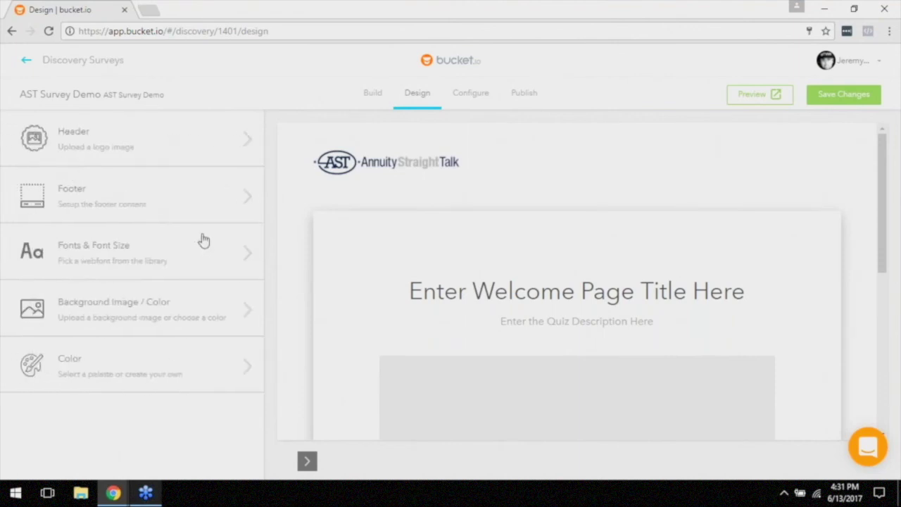
Set the survey's general background to an image, uploading wheat-field, and check it on the page preview
{"action": "left_click", "coordinate": [213, 313]}
{"action": "scroll", "coordinate": [203, 209], "scroll_direction": "down", "scroll_amount": 1}
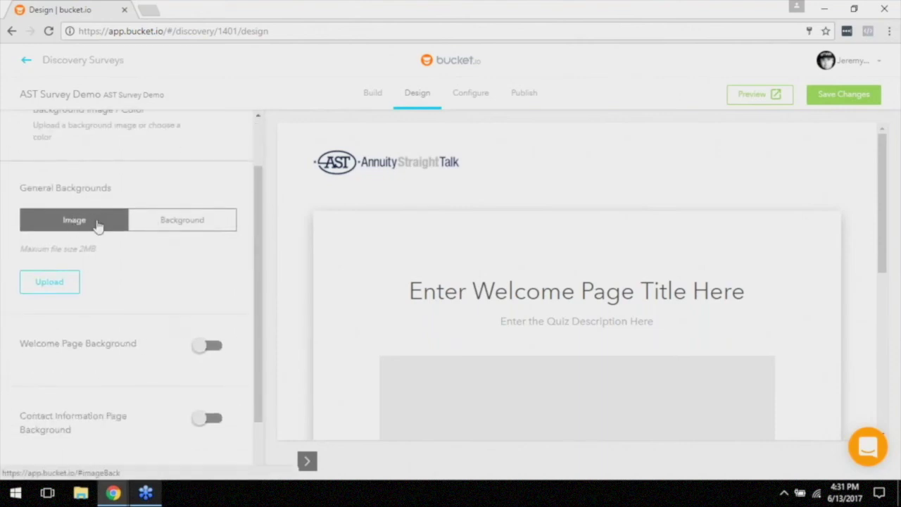
{"action": "left_click", "coordinate": [198, 219]}
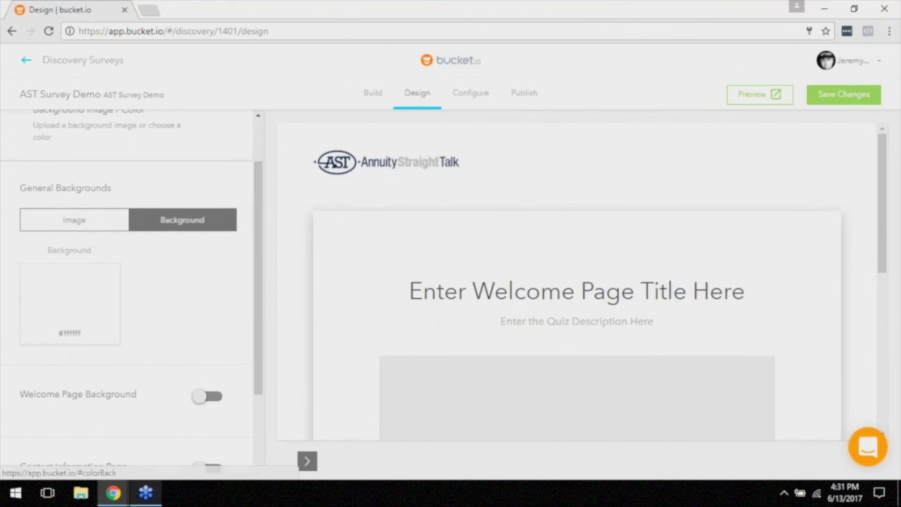
{"action": "left_click", "coordinate": [90, 219]}
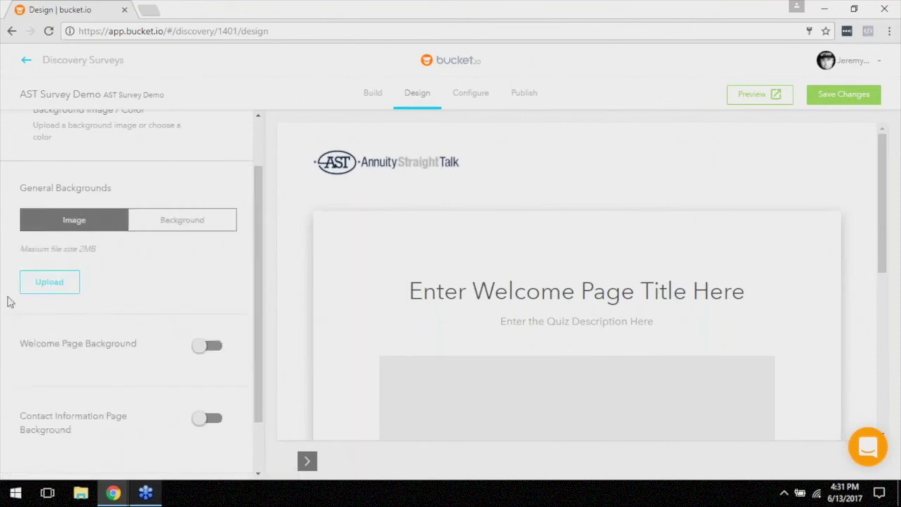
{"action": "left_click", "coordinate": [41, 285]}
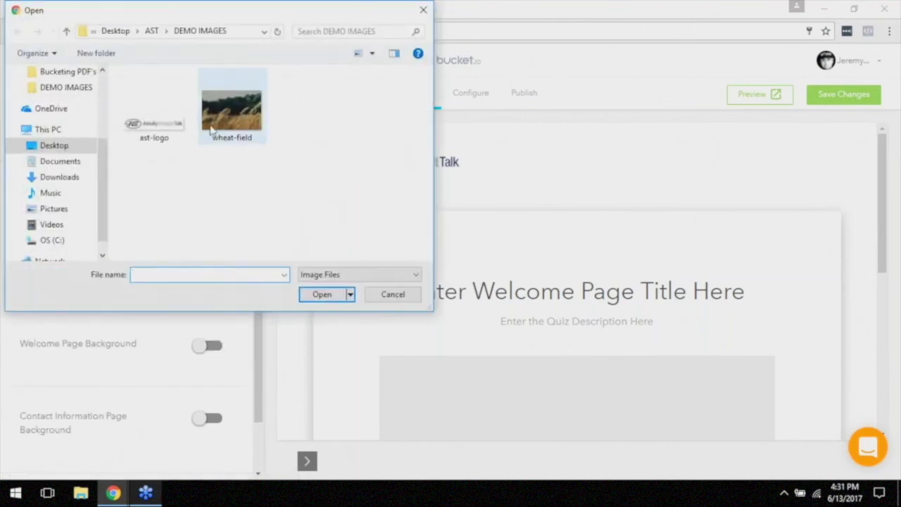
{"action": "double_click", "coordinate": [226, 111]}
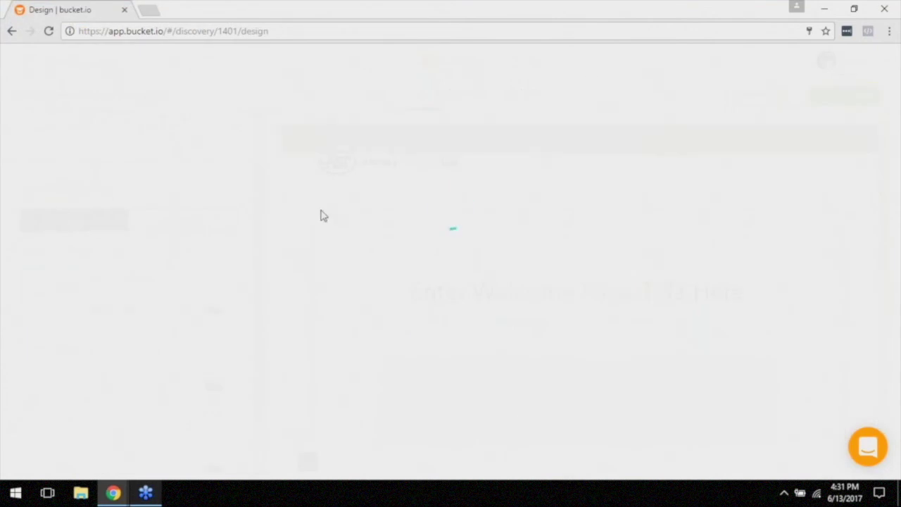
{"action": "scroll", "coordinate": [593, 261], "scroll_direction": "down", "scroll_amount": 5}
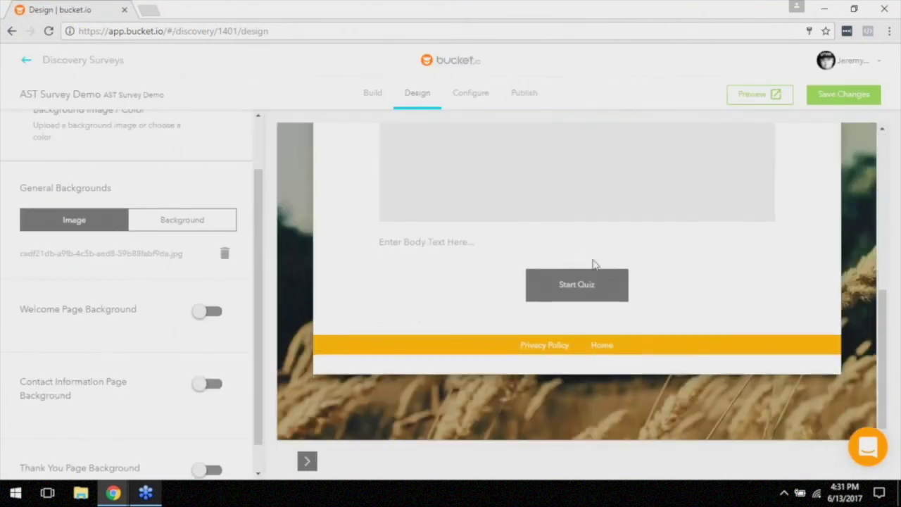
{"action": "scroll", "coordinate": [583, 306], "scroll_direction": "up", "scroll_amount": 10}
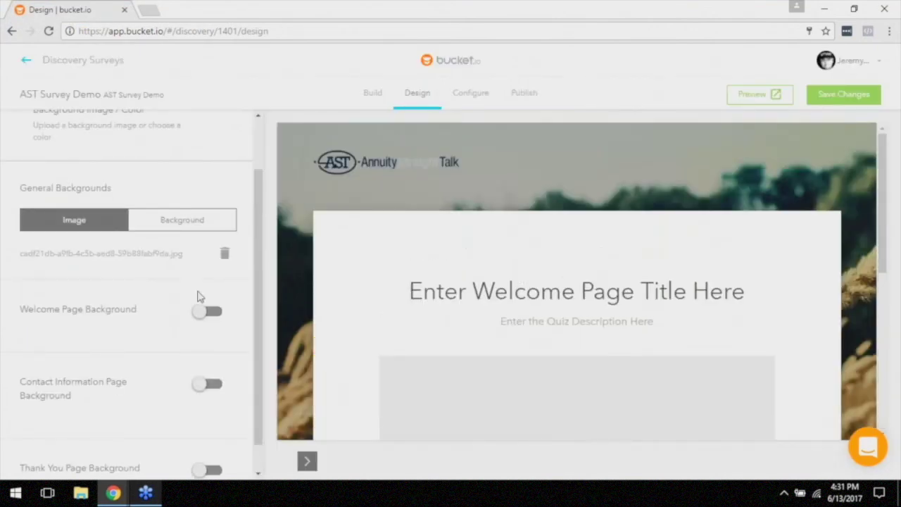
Enable a separate background for the Contact Information Page and upload an image for it
{"action": "scroll", "coordinate": [260, 249], "scroll_direction": "down", "scroll_amount": 1}
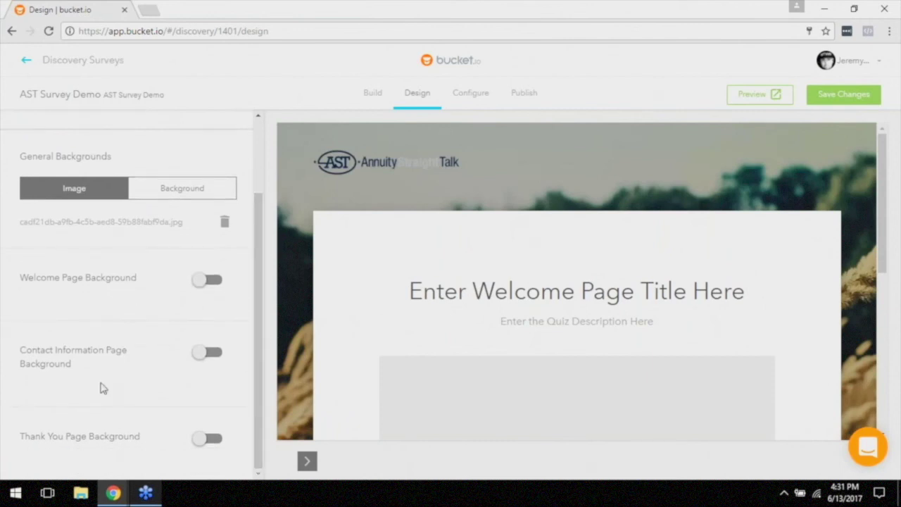
{"action": "left_click", "coordinate": [209, 353]}
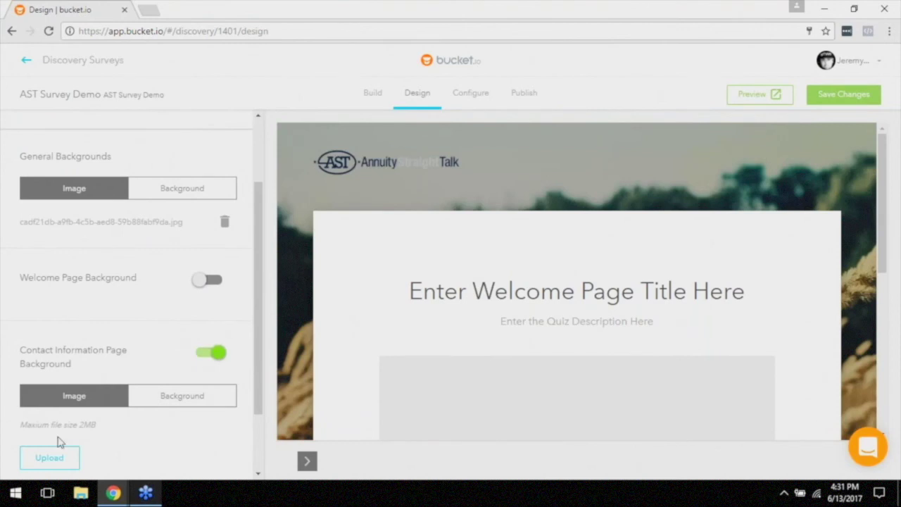
{"action": "left_click", "coordinate": [53, 458]}
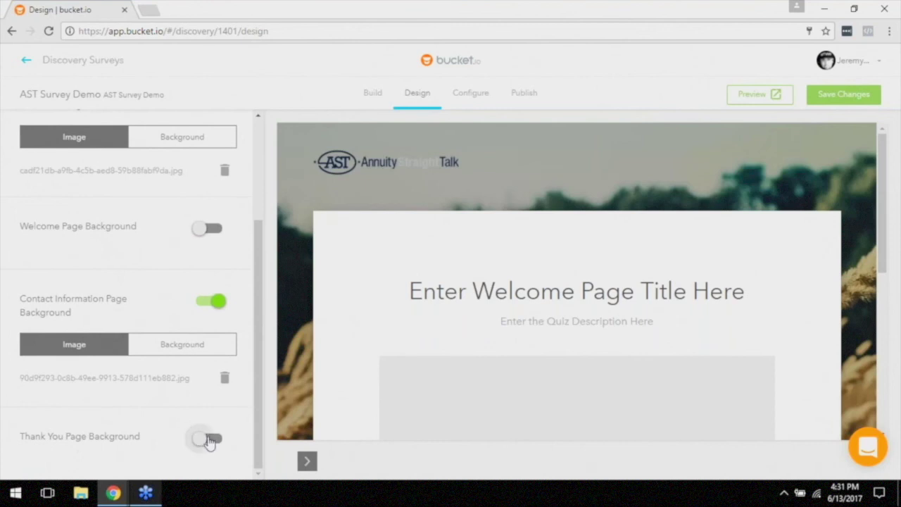
Enable a separate background for the Thank You Page and upload the wheat-field image for it
{"action": "left_click", "coordinate": [203, 437]}
{"action": "scroll", "coordinate": [197, 430], "scroll_direction": "down", "scroll_amount": 1}
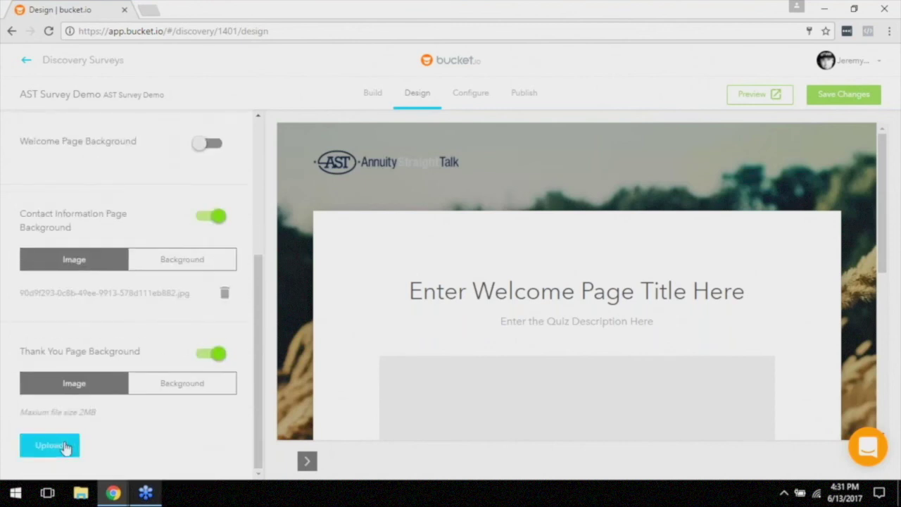
{"action": "left_click", "coordinate": [65, 446]}
{"action": "double_click", "coordinate": [217, 112]}
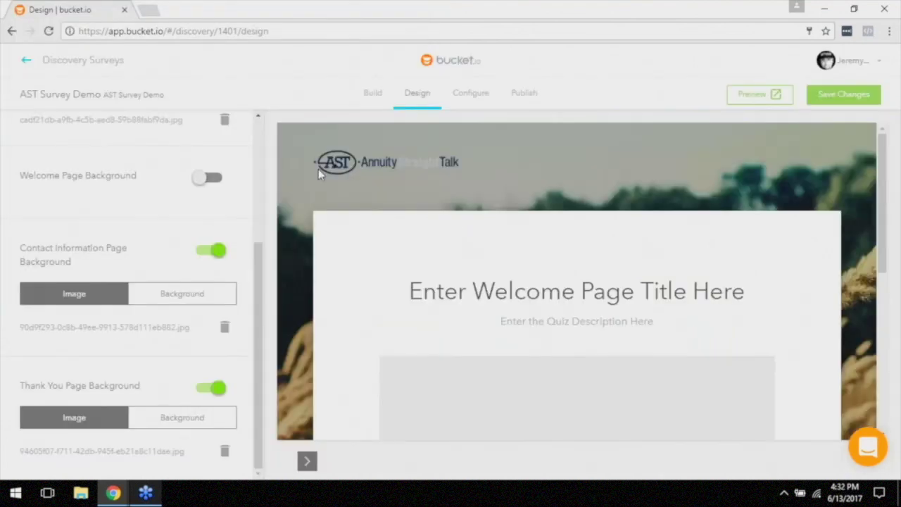
Review the survey's page background settings and save the design changes
{"action": "scroll", "coordinate": [163, 235], "scroll_direction": "up", "scroll_amount": 5}
{"action": "scroll", "coordinate": [247, 219], "scroll_direction": "down", "scroll_amount": 5}
{"action": "left_click", "coordinate": [865, 95]}
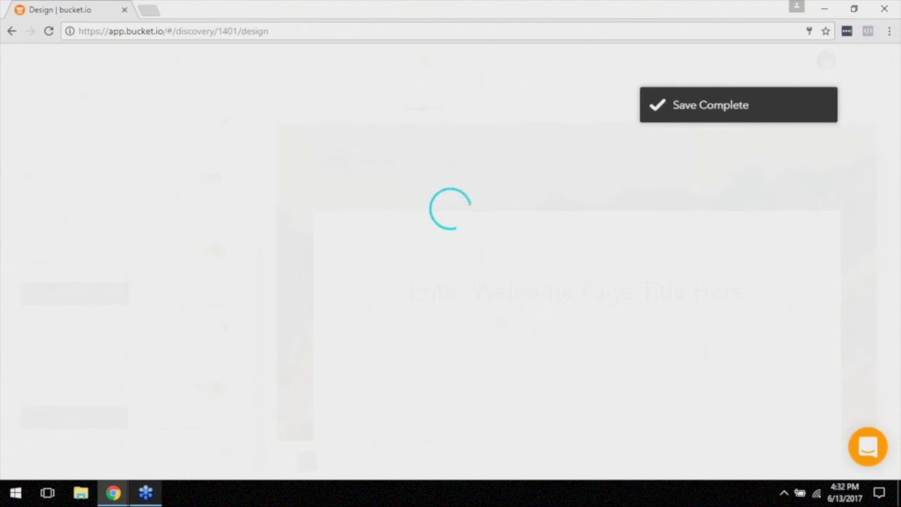
Compare the Large and Small font sizes in the design settings, keep Medium, and save the design changes
{"action": "scroll", "coordinate": [169, 208], "scroll_direction": "up", "scroll_amount": 3}
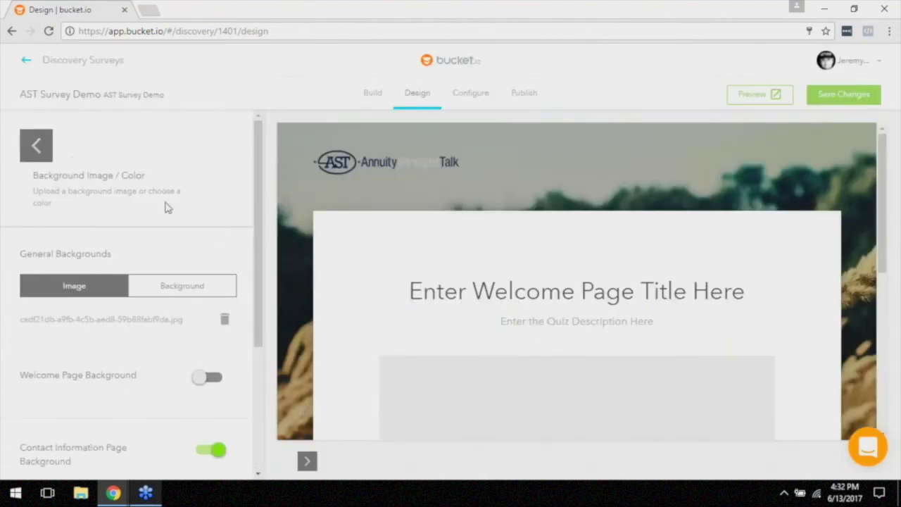
{"action": "left_click", "coordinate": [45, 151]}
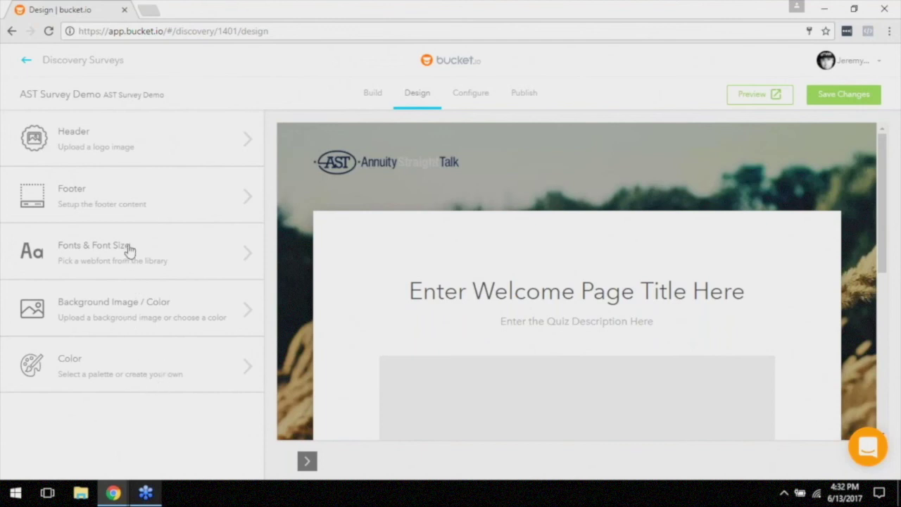
{"action": "left_click", "coordinate": [178, 249]}
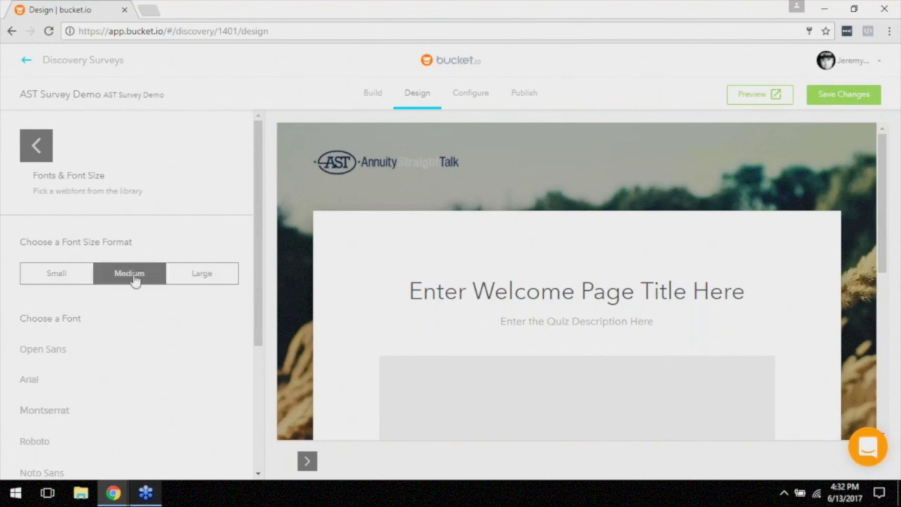
{"action": "left_click", "coordinate": [227, 277]}
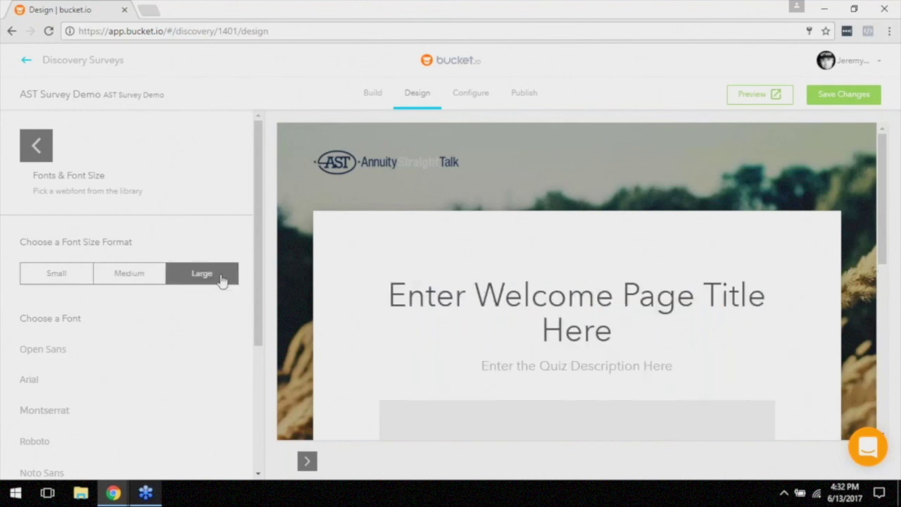
{"action": "left_click", "coordinate": [68, 276]}
{"action": "left_click", "coordinate": [130, 272]}
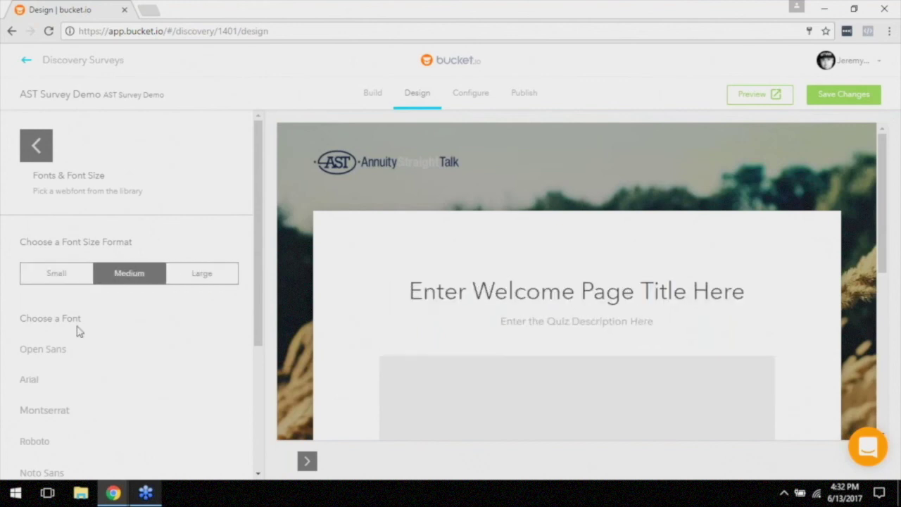
{"action": "scroll", "coordinate": [84, 332], "scroll_direction": "down", "scroll_amount": 1}
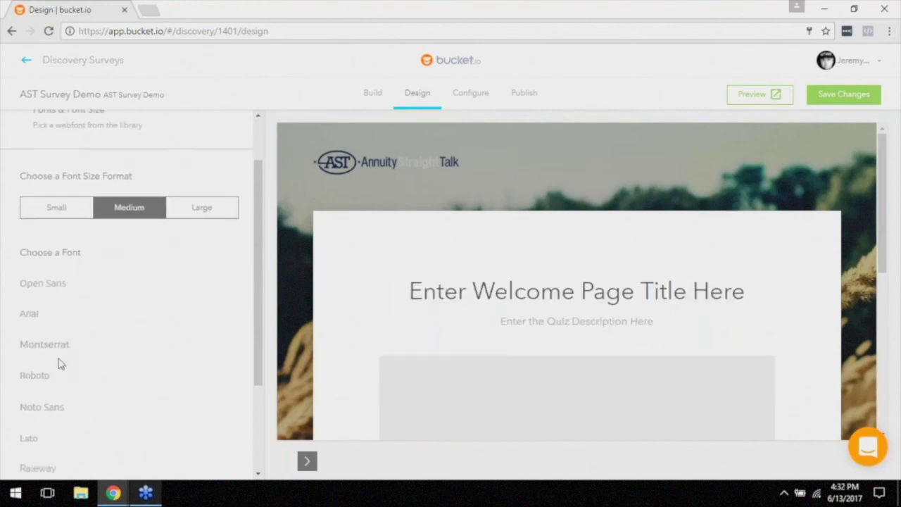
{"action": "scroll", "coordinate": [141, 353], "scroll_direction": "down", "scroll_amount": 2}
{"action": "scroll", "coordinate": [140, 352], "scroll_direction": "up", "scroll_amount": 3}
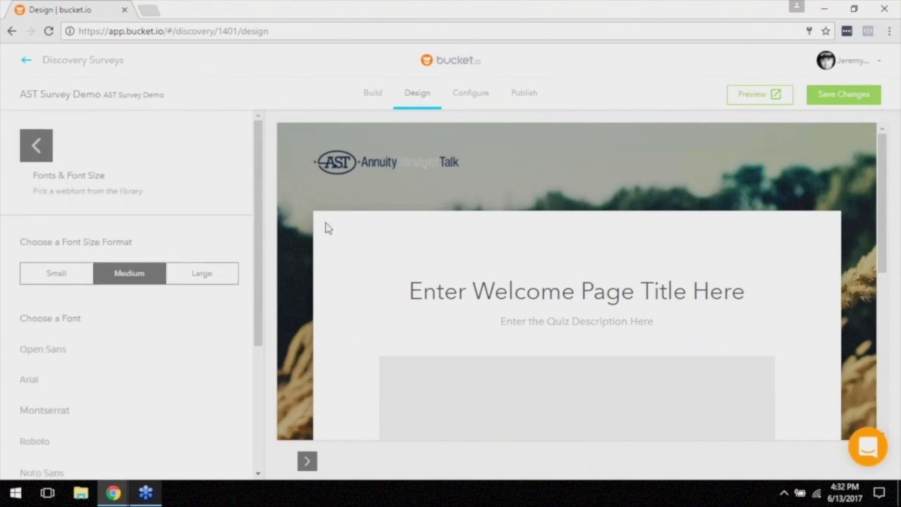
{"action": "left_click", "coordinate": [841, 96]}
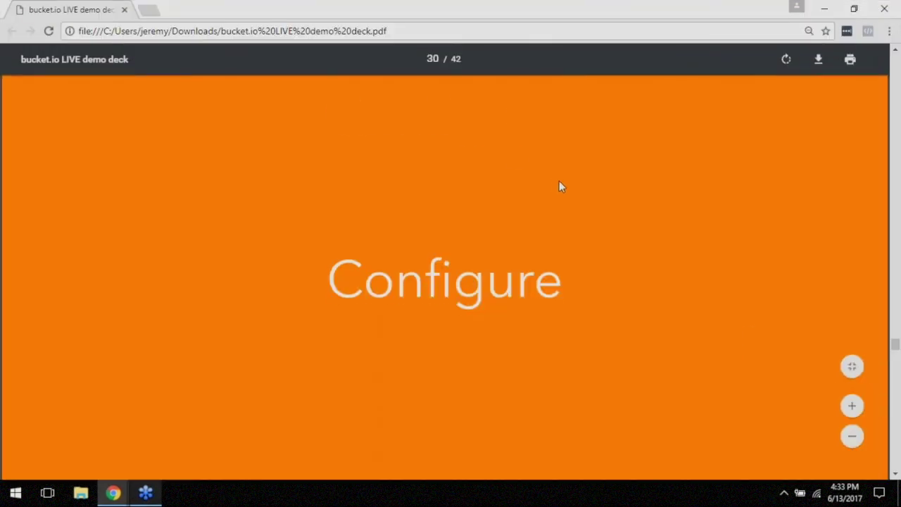
Review the Configure slides in the bucket.io LIVE demo deck PDF
{"action": "scroll", "coordinate": [559, 180], "scroll_direction": "down", "scroll_amount": 6}
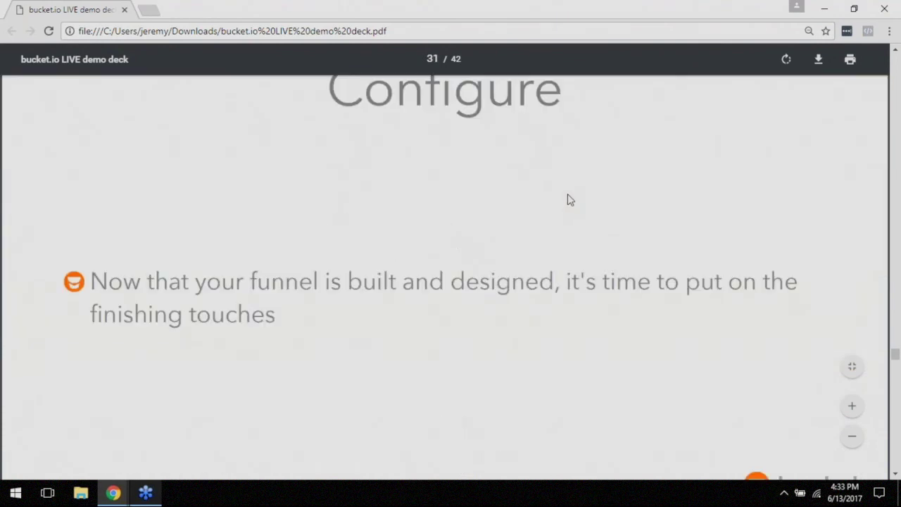
{"action": "scroll", "coordinate": [570, 173], "scroll_direction": "up", "scroll_amount": 1}
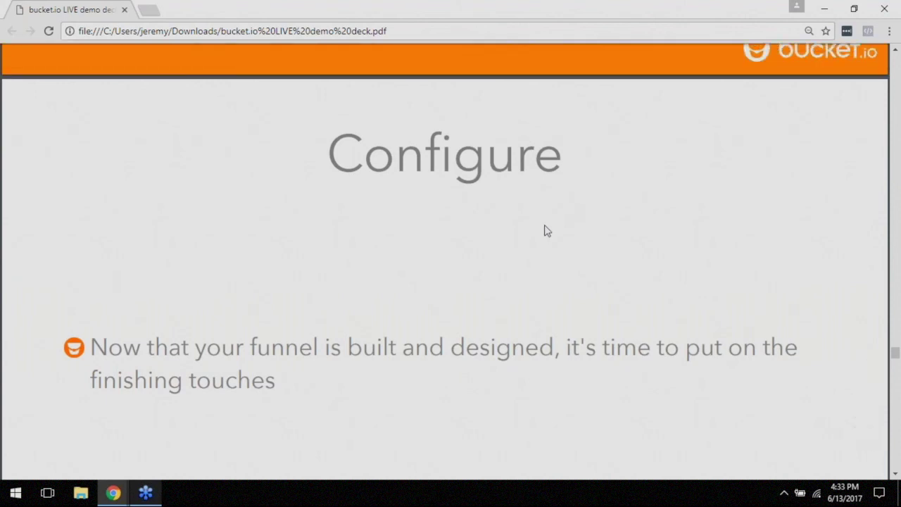
{"action": "scroll", "coordinate": [561, 251], "scroll_direction": "down", "scroll_amount": 6}
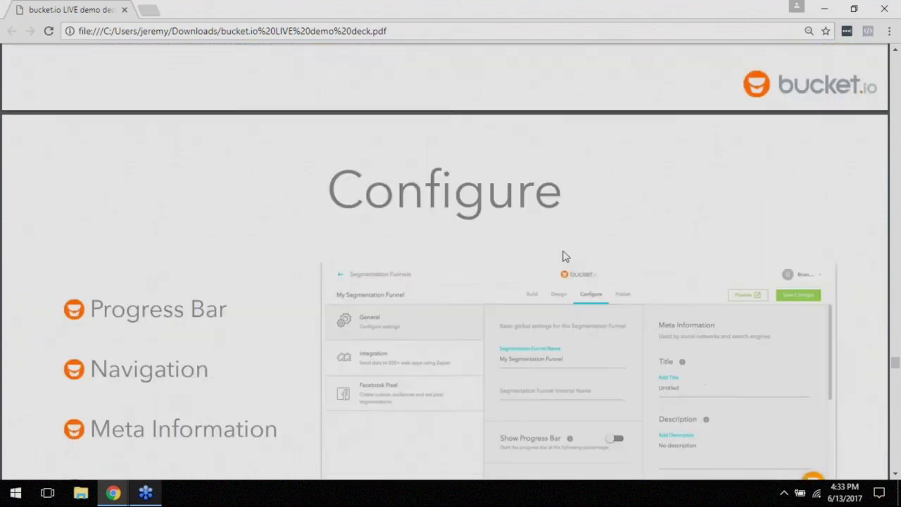
{"action": "scroll", "coordinate": [566, 259], "scroll_direction": "down", "scroll_amount": 1}
{"action": "scroll", "coordinate": [568, 260], "scroll_direction": "down", "scroll_amount": 2}
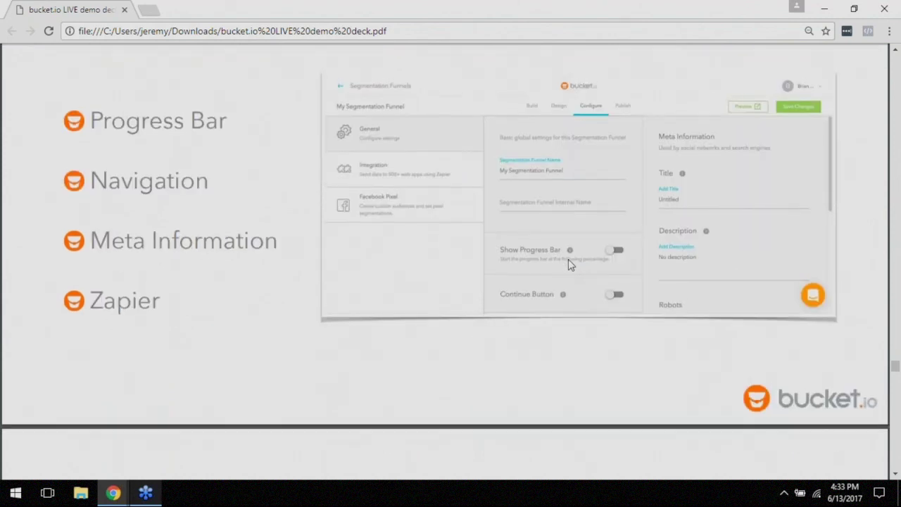
{"action": "scroll", "coordinate": [568, 261], "scroll_direction": "up", "scroll_amount": 1}
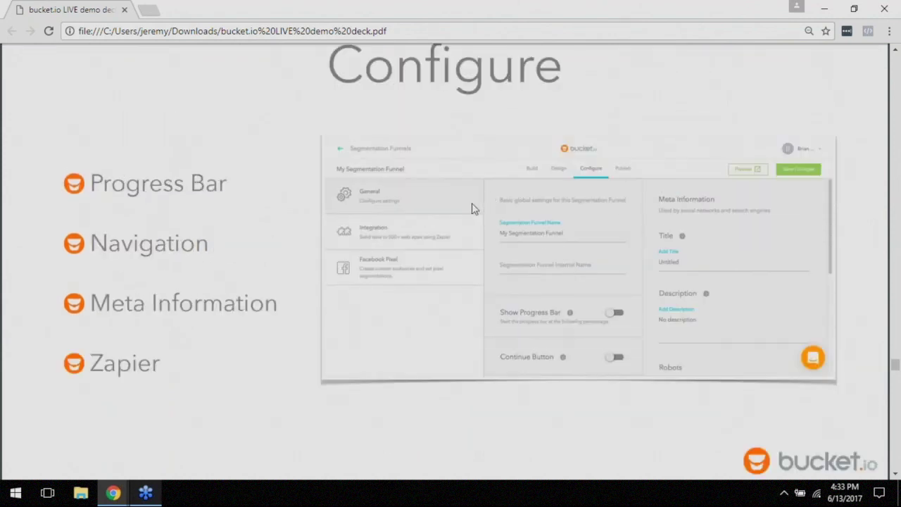
Switch back to the bucket.io survey and set its meta information title to "AST Survey Demo"
{"action": "key", "text": "alt+Tab"}
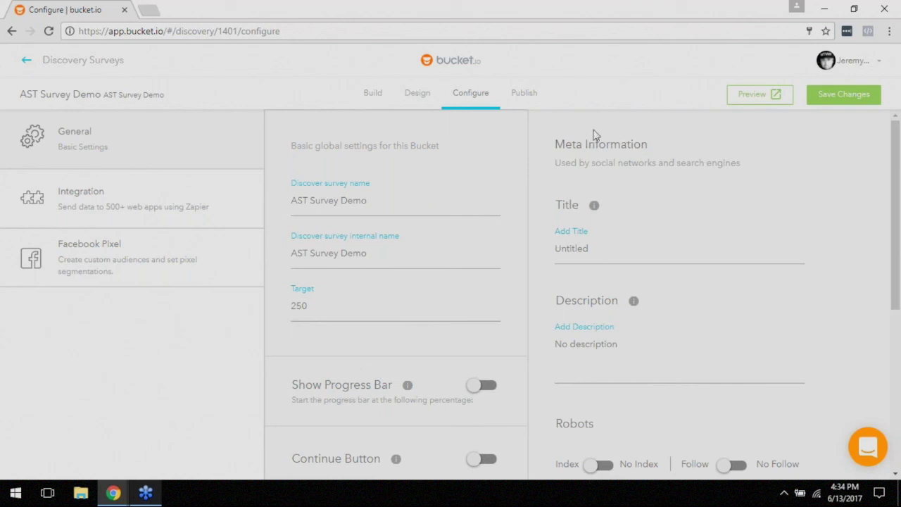
{"action": "left_click", "coordinate": [564, 256]}
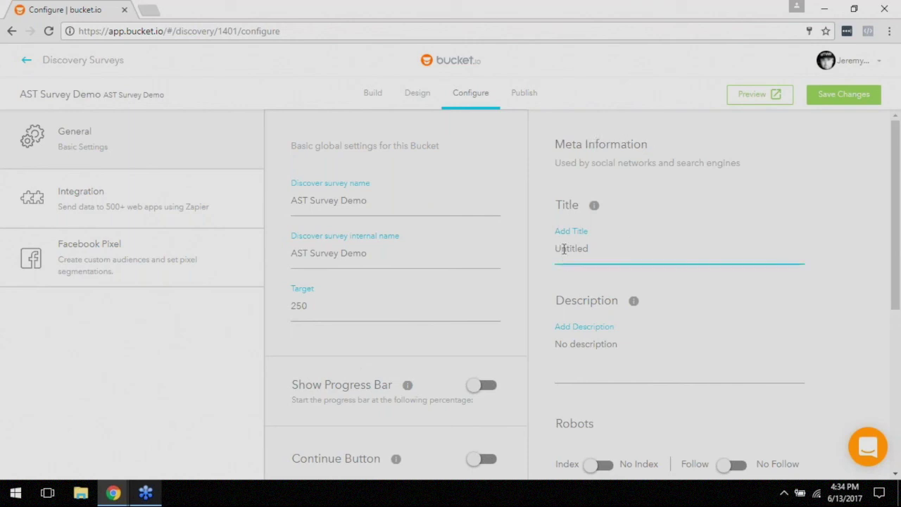
{"action": "double_click", "coordinate": [564, 248]}
{"action": "type", "text": "A"}
{"action": "type", "text": "ST Survey Demo"}
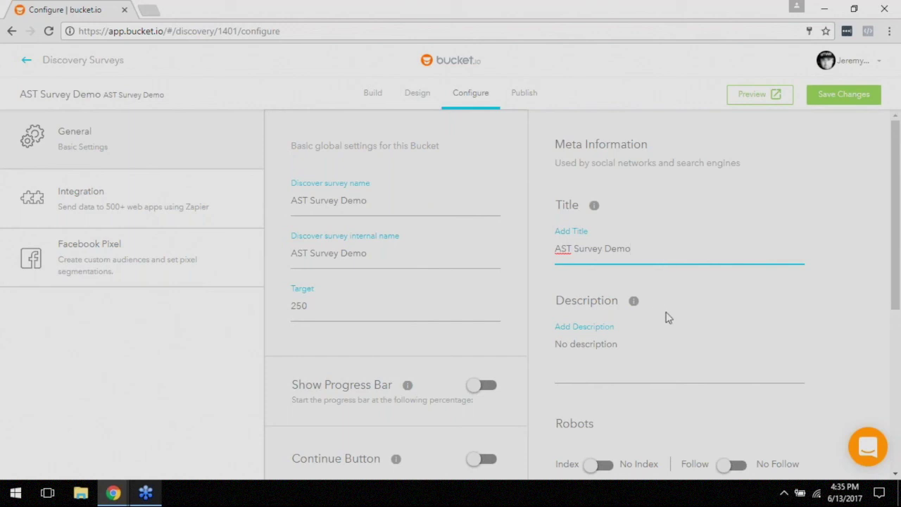
{"action": "left_click", "coordinate": [652, 357]}
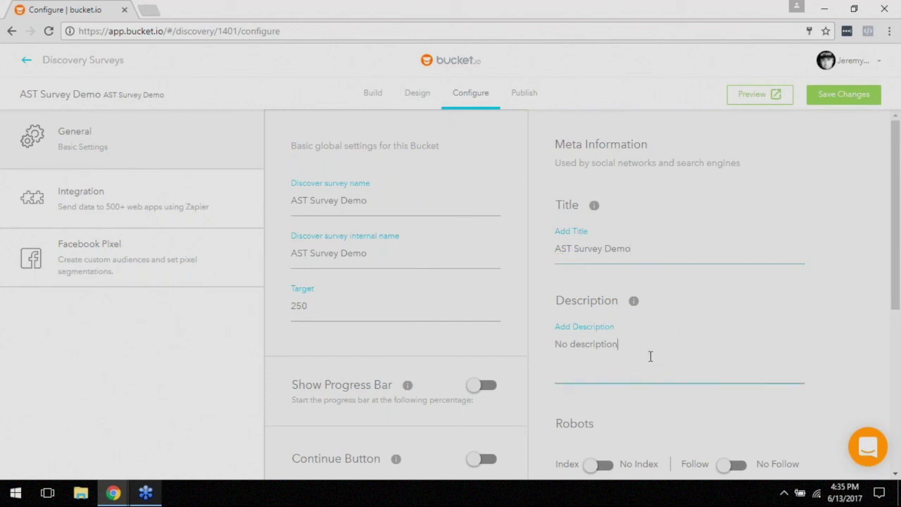
{"action": "key", "text": "ctrl+shift+Left"}
{"action": "key", "text": "ctrl+shift+Left"}
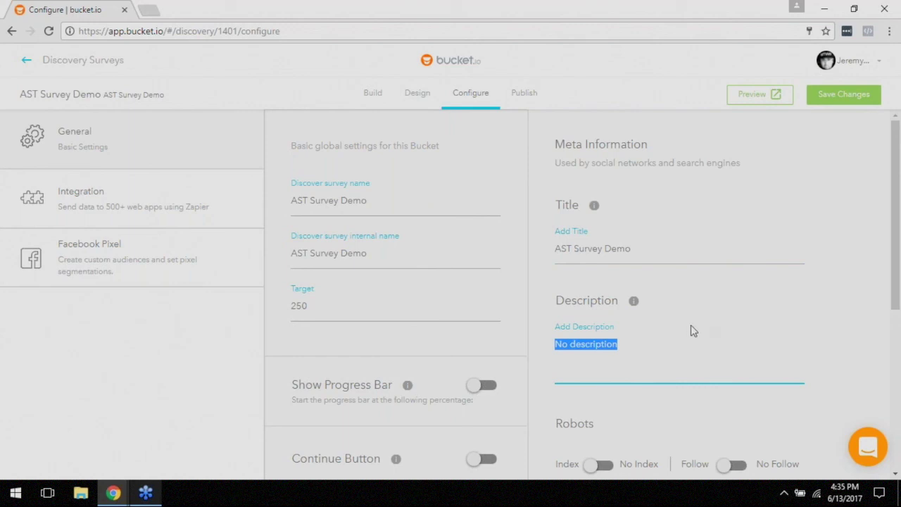
Try enabling the Continue Button and Back Button options in the general settings, and switch both off again
{"action": "scroll", "coordinate": [431, 313], "scroll_direction": "down", "scroll_amount": 1}
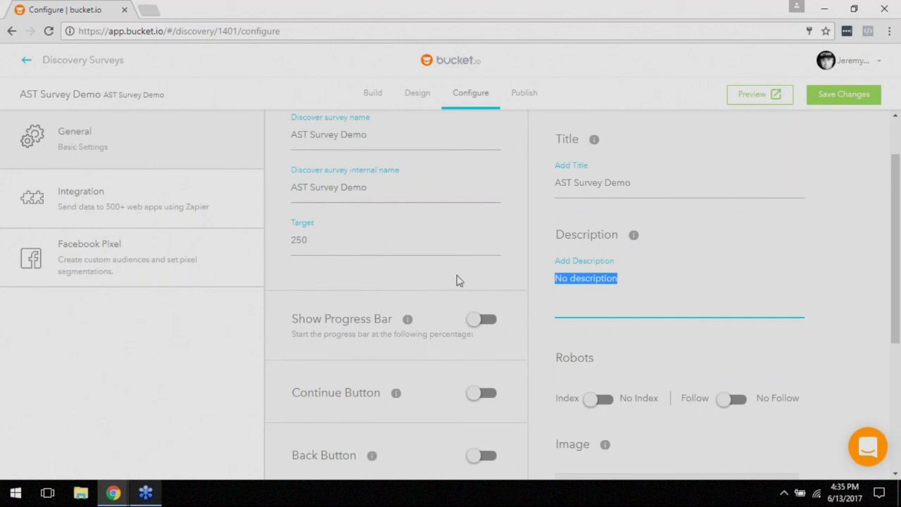
{"action": "scroll", "coordinate": [465, 295], "scroll_direction": "down", "scroll_amount": 1}
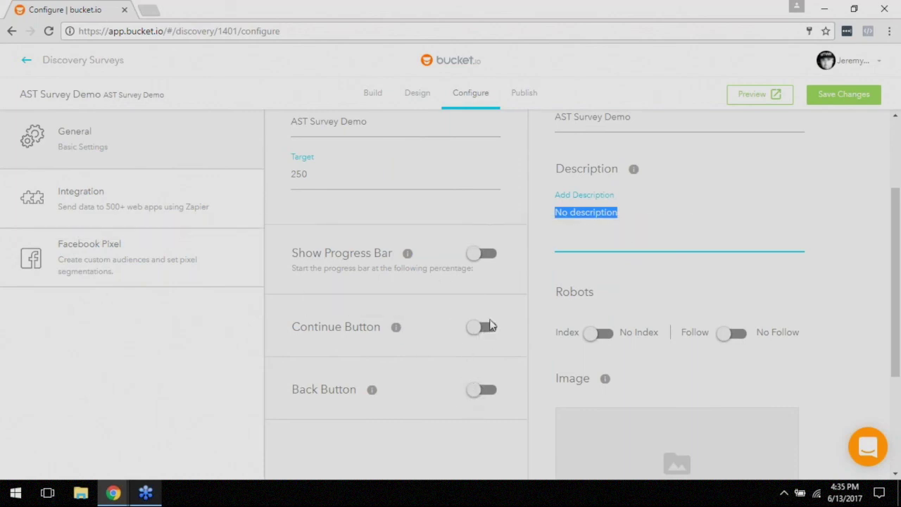
{"action": "left_click", "coordinate": [487, 327]}
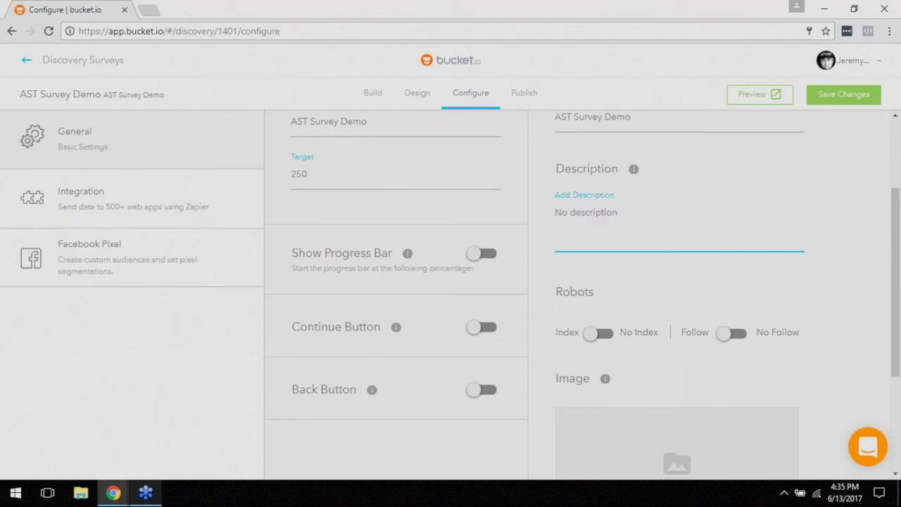
{"action": "left_click", "coordinate": [489, 331]}
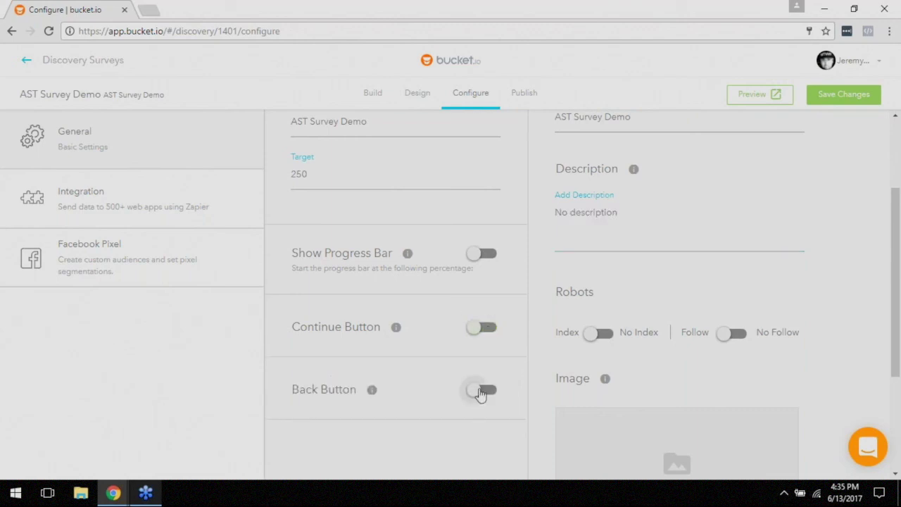
{"action": "left_click", "coordinate": [480, 392]}
{"action": "left_click", "coordinate": [483, 393]}
{"action": "left_click", "coordinate": [485, 335]}
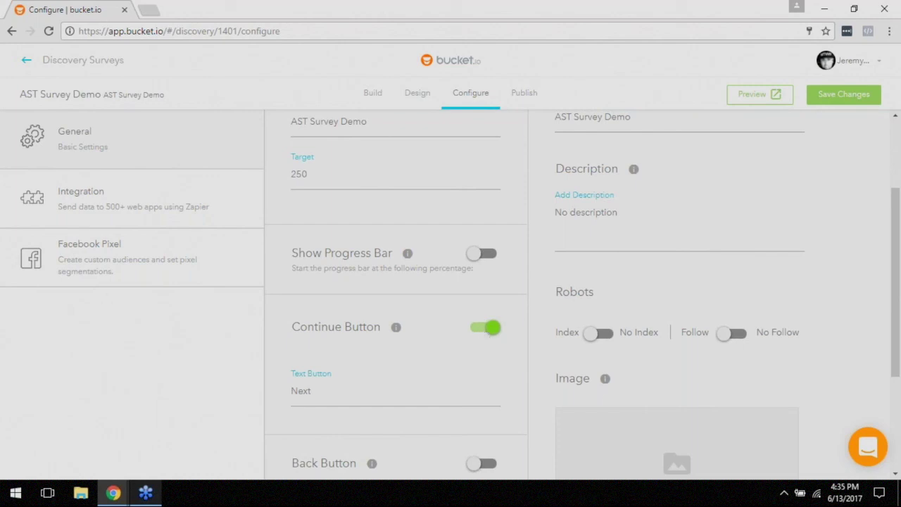
{"action": "left_click", "coordinate": [484, 330]}
Save the survey's general configuration changes and open its Integration settings
{"action": "scroll", "coordinate": [509, 389], "scroll_direction": "up", "scroll_amount": 3}
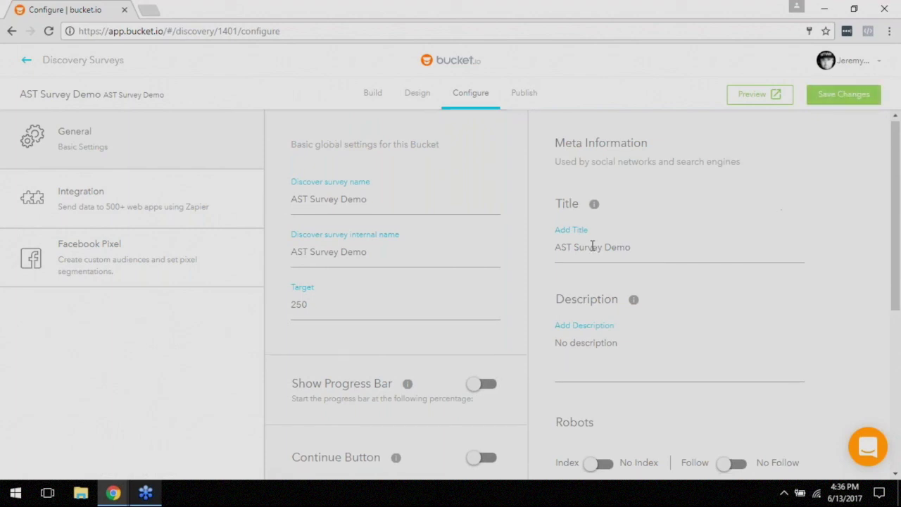
{"action": "scroll", "coordinate": [591, 246], "scroll_direction": "down", "scroll_amount": 2}
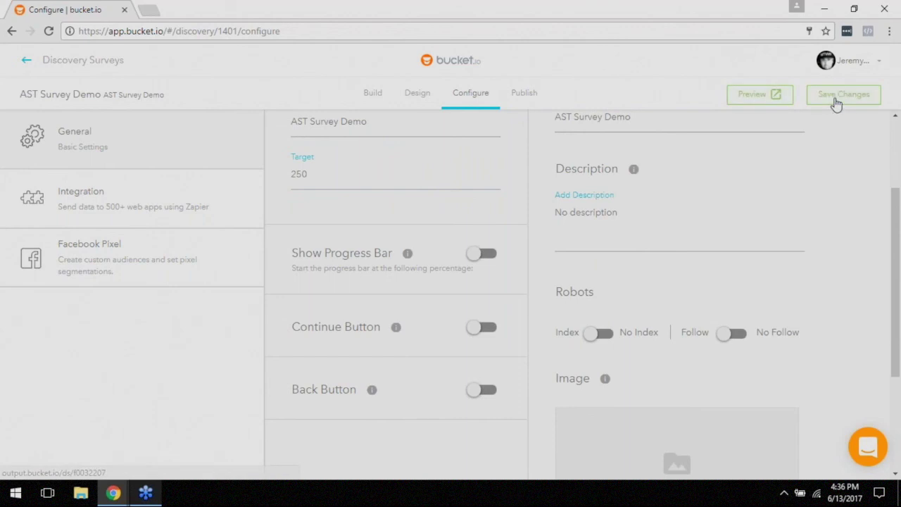
{"action": "left_click", "coordinate": [835, 103]}
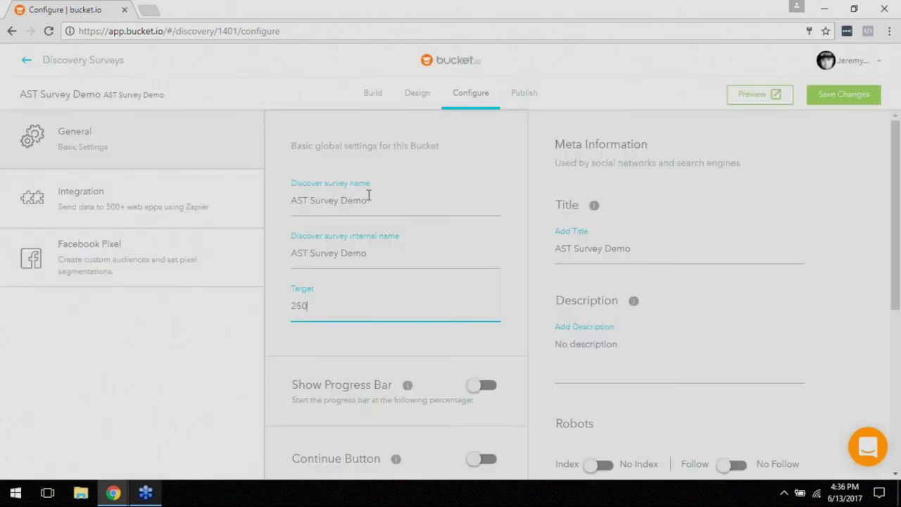
{"action": "left_click", "coordinate": [151, 213]}
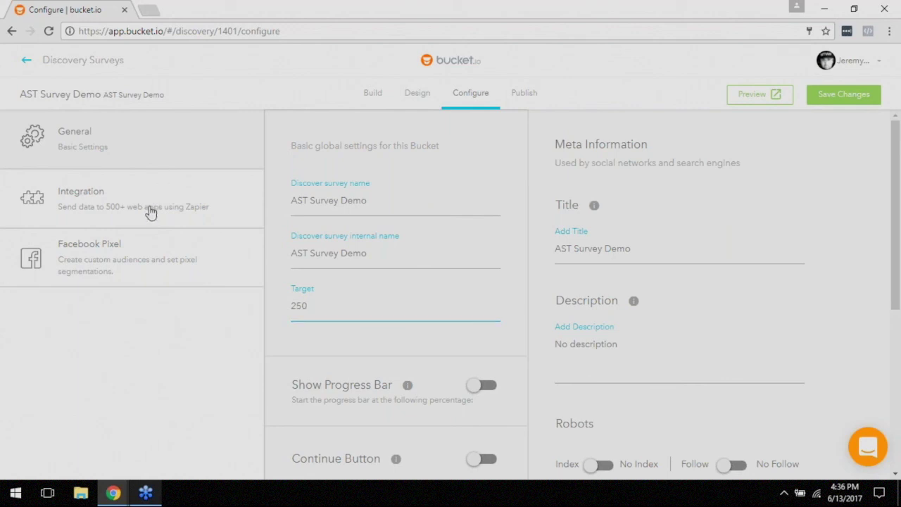